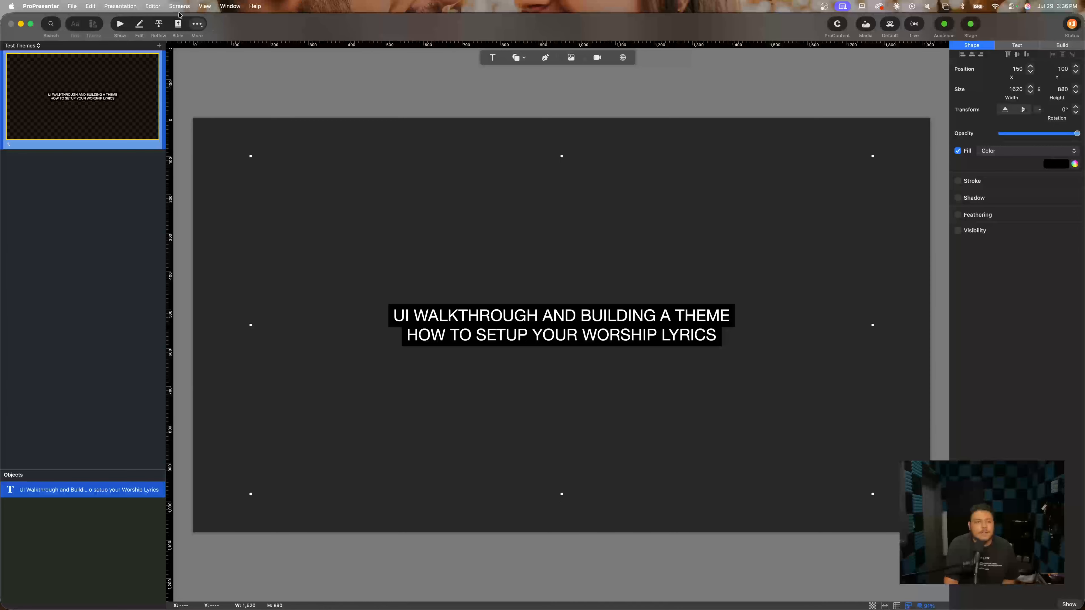
# Switch to the show view and look through the themes available for the presentation
pyautogui.click(121, 25)
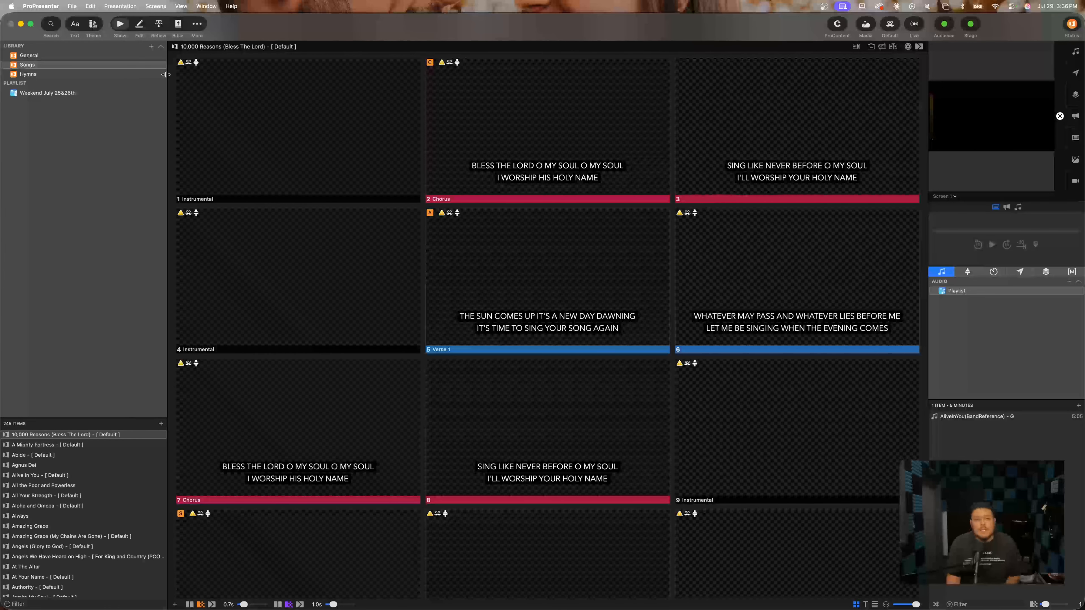
pyautogui.click(96, 27)
pyautogui.scroll(-5, 73, 128)
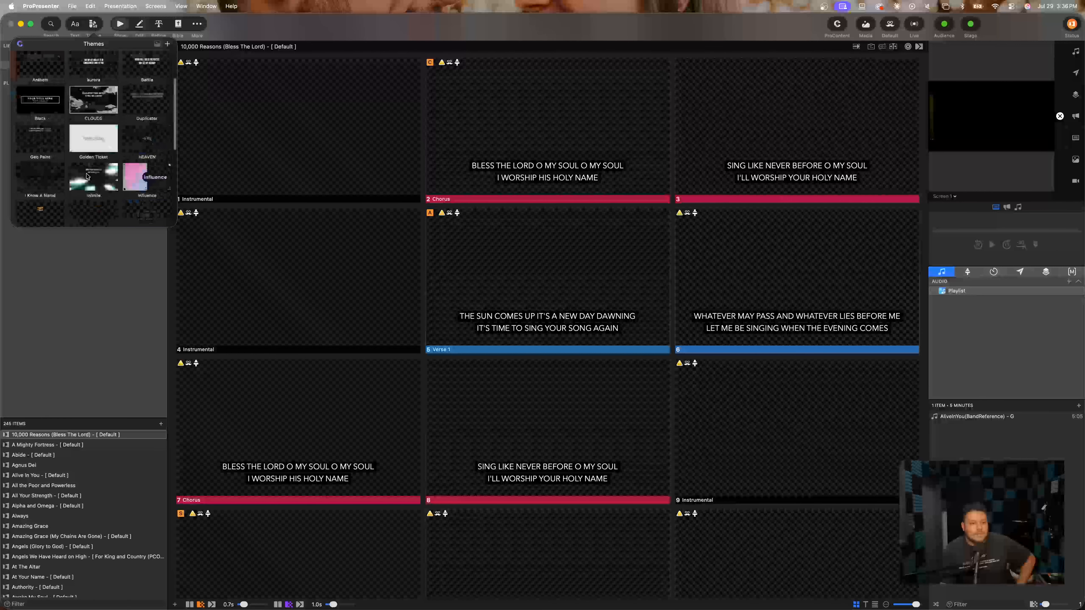
pyautogui.scroll(-5, 70, 173)
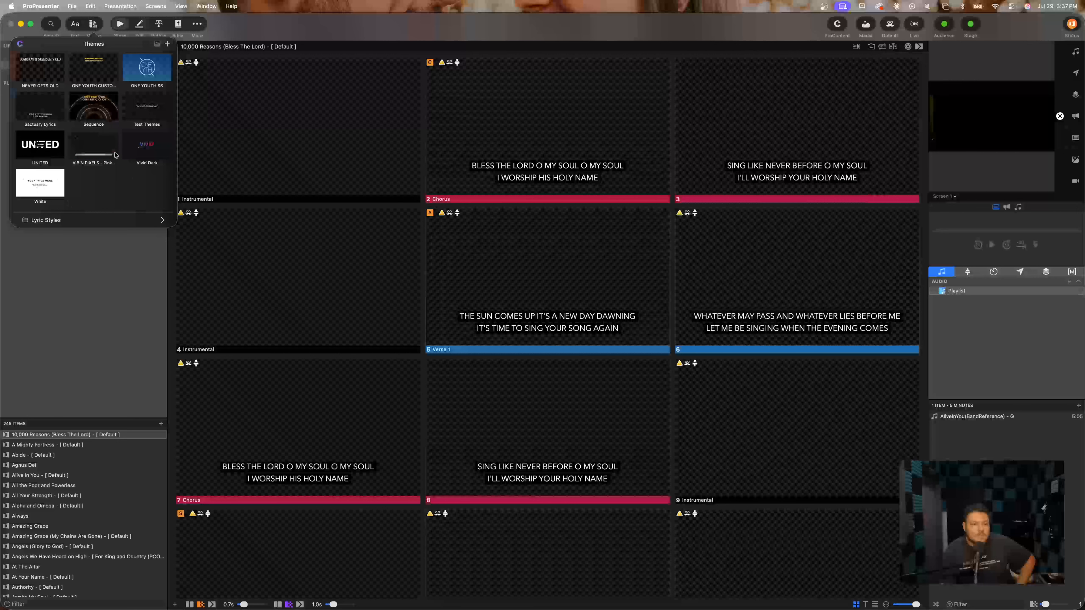
pyautogui.scroll(5, 116, 128)
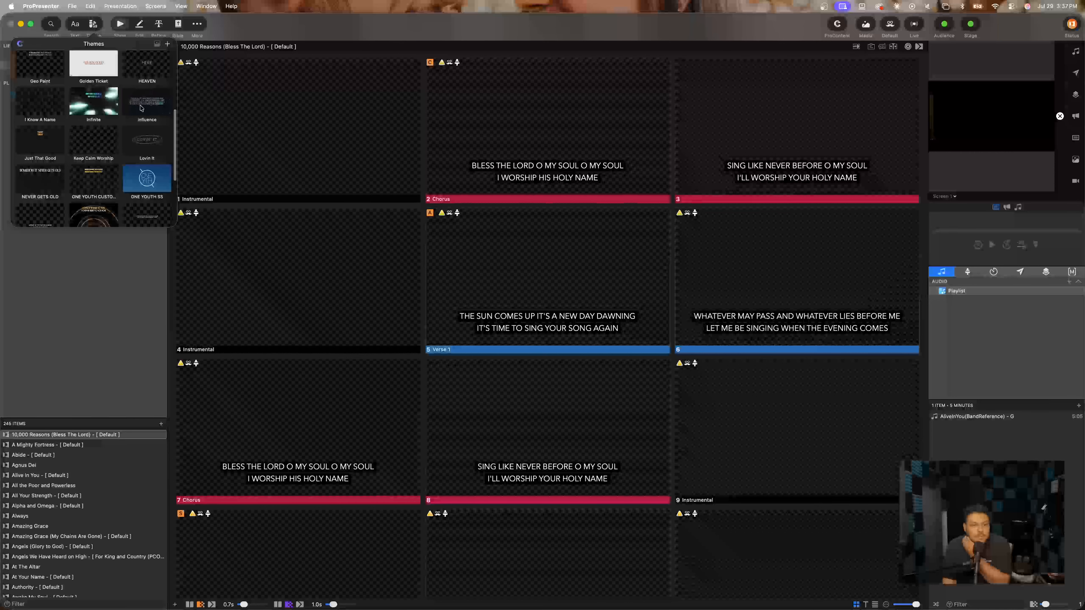
pyautogui.scroll(1, 141, 108)
pyautogui.scroll(5, 141, 108)
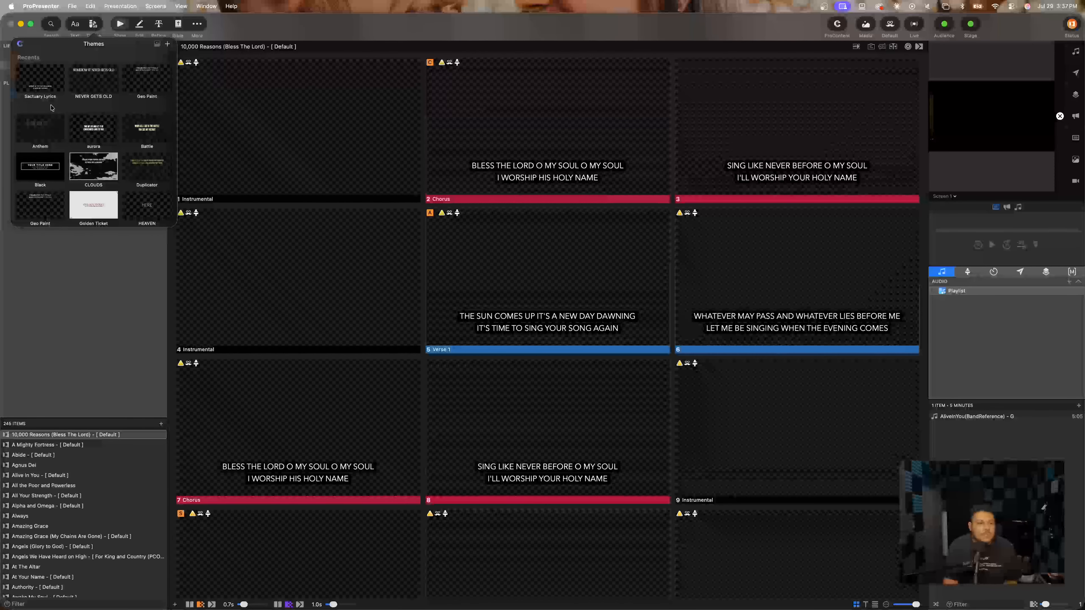
pyautogui.scroll(-3, 112, 157)
pyautogui.scroll(-2, 112, 157)
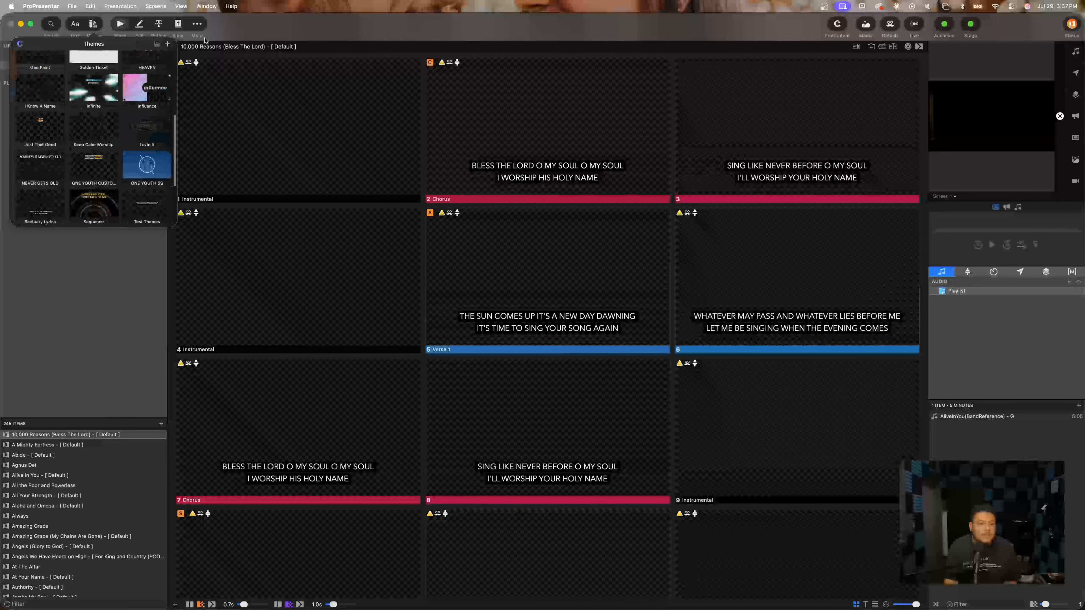
# Close the theme list and open the Theme Editor
pyautogui.click(220, 25)
pyautogui.click(191, 24)
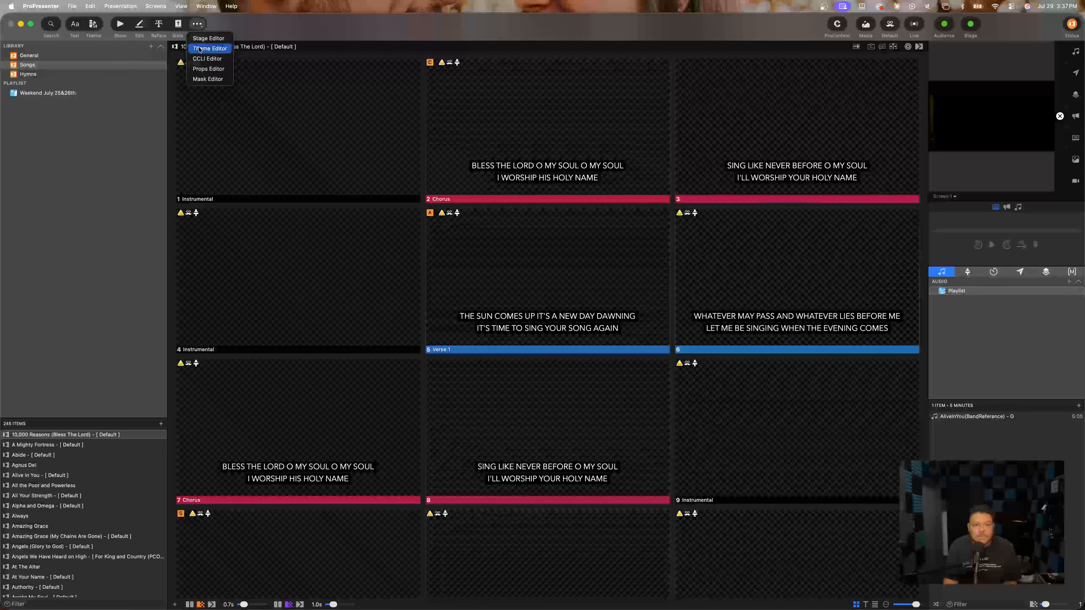
pyautogui.click(210, 26)
pyautogui.click(199, 24)
pyautogui.click(205, 50)
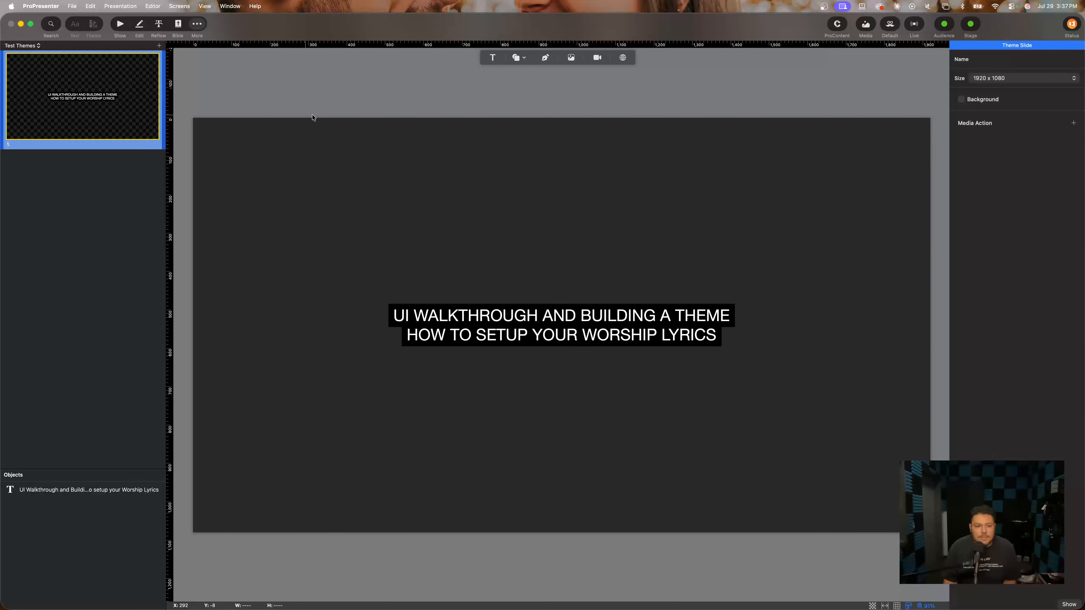
# Shrink the lyrics text box to about 245 high and place it near the slide's lower edge, at about Y 819
pyautogui.click(558, 315)
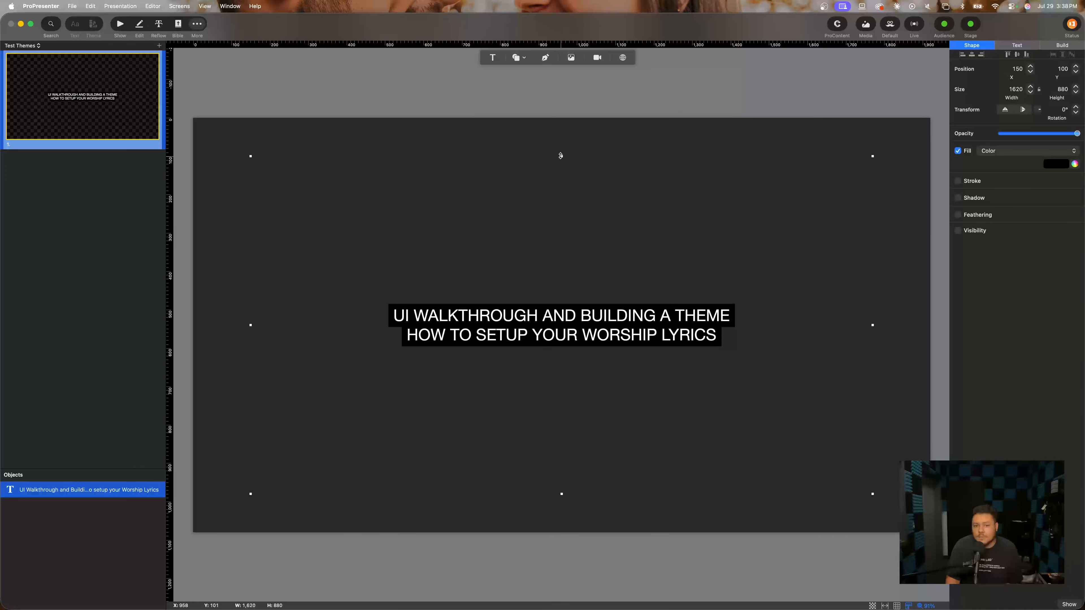
pyautogui.moveTo(561, 155); pyautogui.dragTo(594, 491)
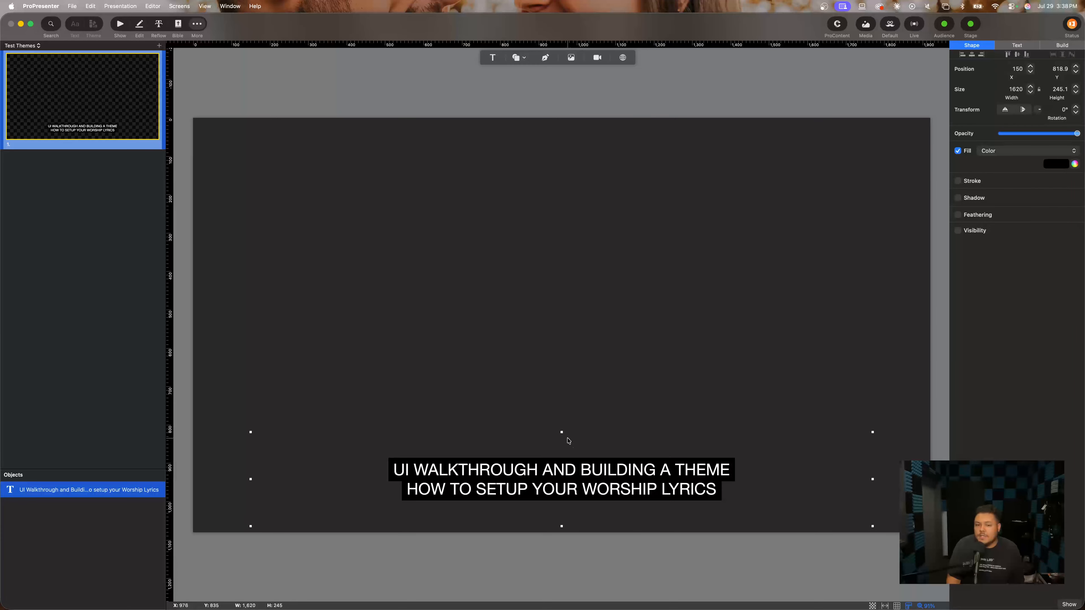
pyautogui.click(562, 429)
# Delete the lyrics text box from the theme slide
pyautogui.click(573, 469)
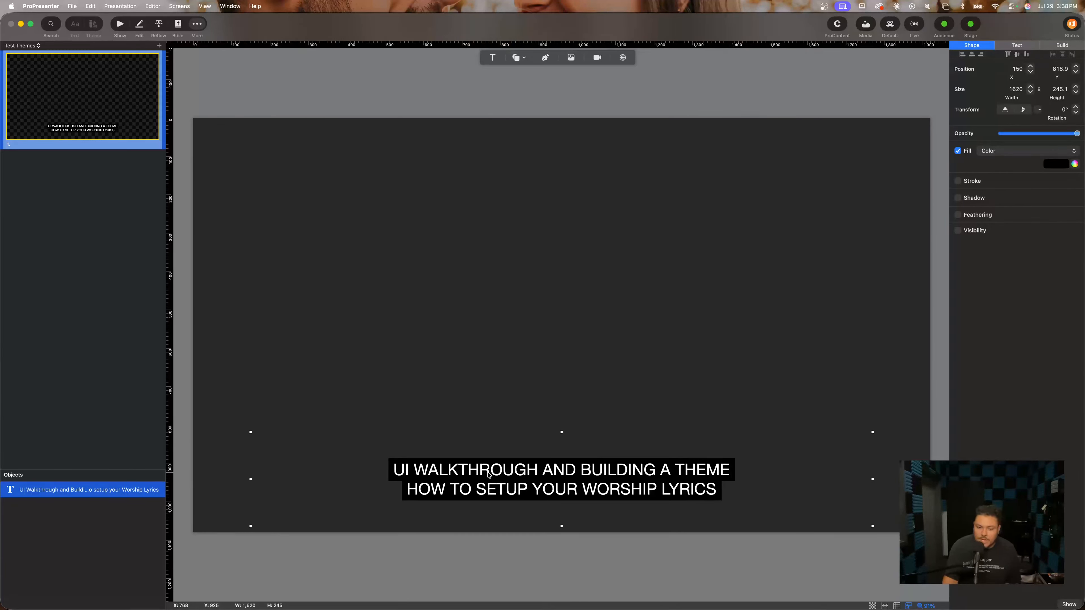
pyautogui.press('Delete')
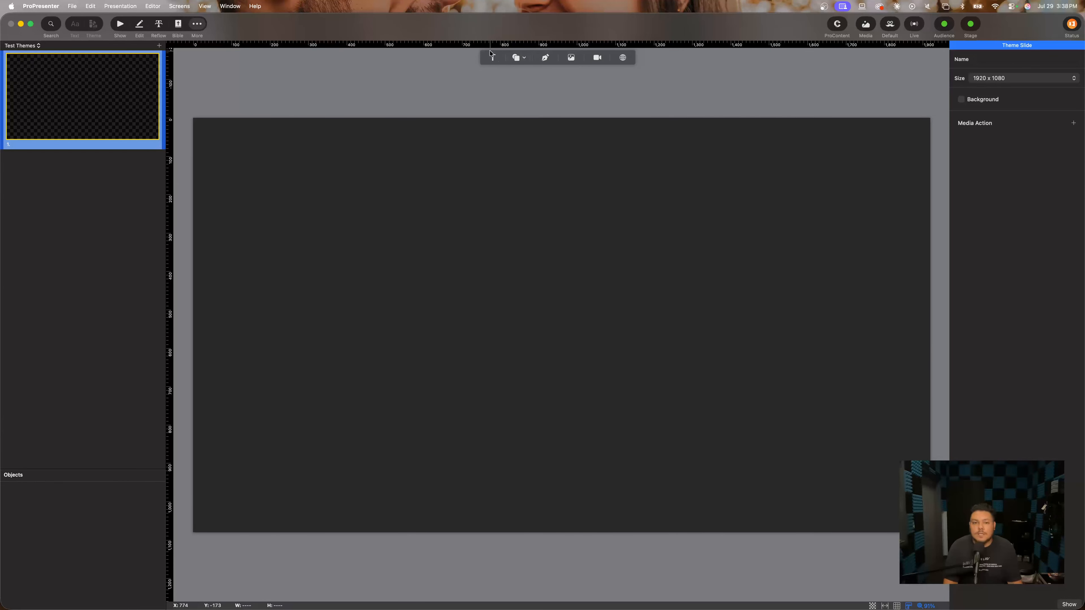
# Add five default text boxes to the empty theme slide
pyautogui.click(493, 58)
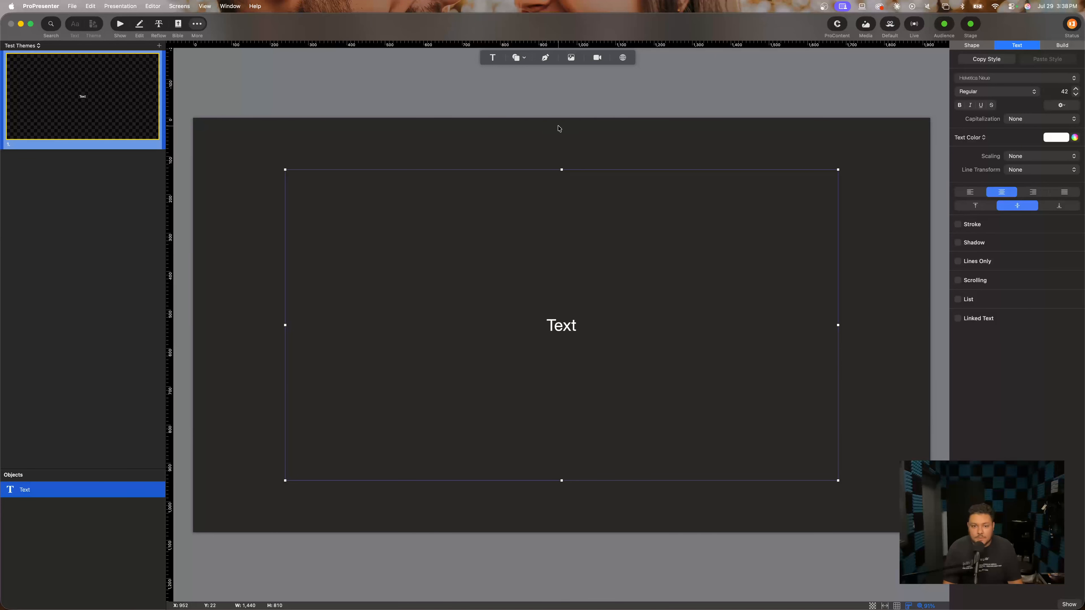
pyautogui.click(493, 58)
pyautogui.click(493, 58)
pyautogui.click(493, 59)
pyautogui.click(493, 58)
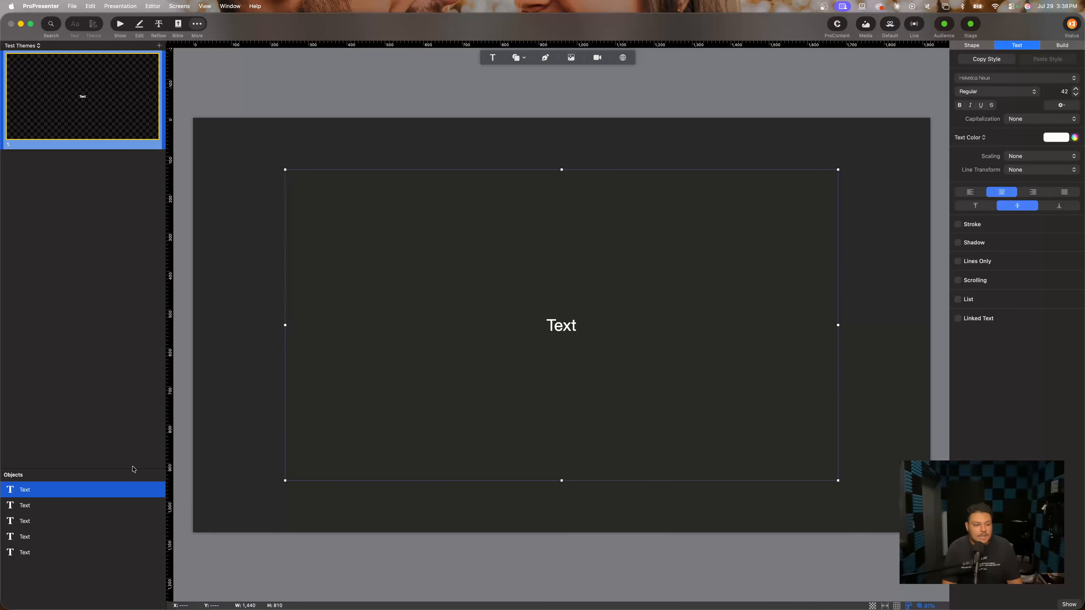
# Delete all five text boxes from the slide one after another
pyautogui.press('Delete')
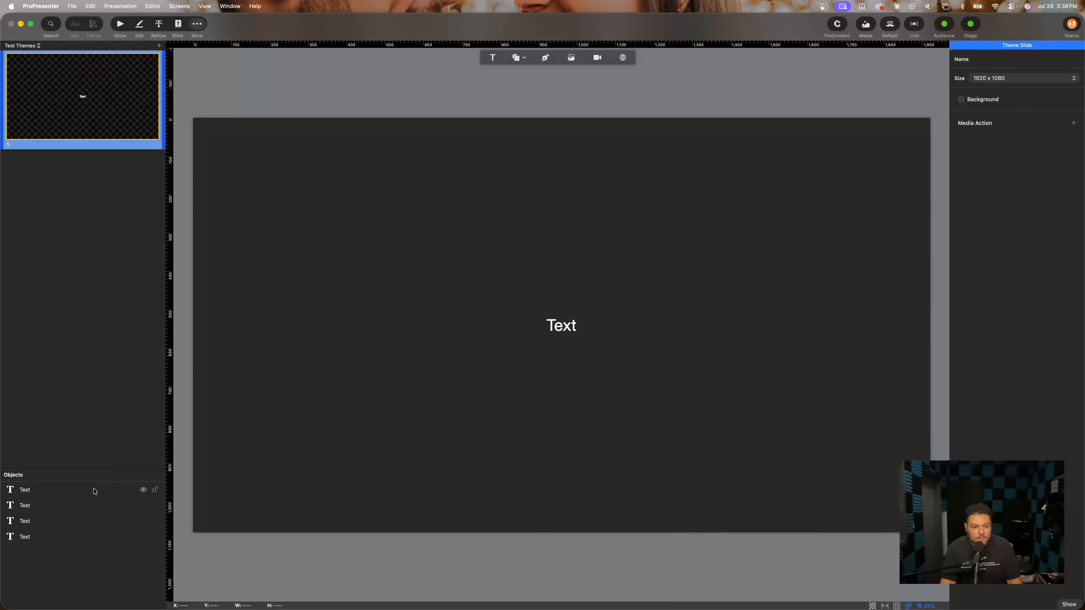
pyautogui.click(95, 491)
pyautogui.press('Delete')
pyautogui.click(94, 491)
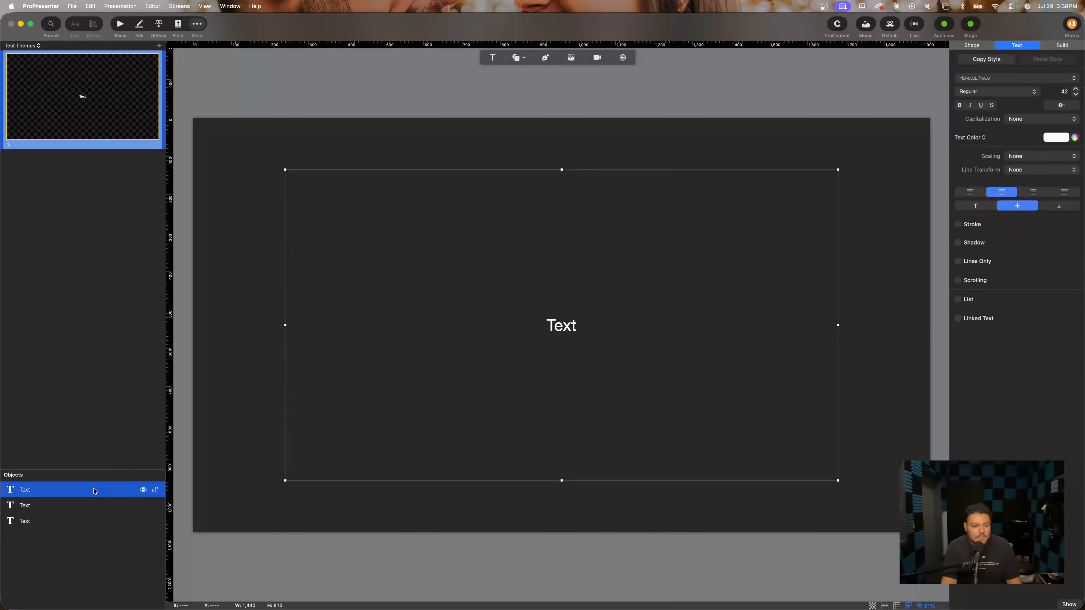
pyautogui.press('Delete')
pyautogui.click(94, 491)
pyautogui.press('Delete')
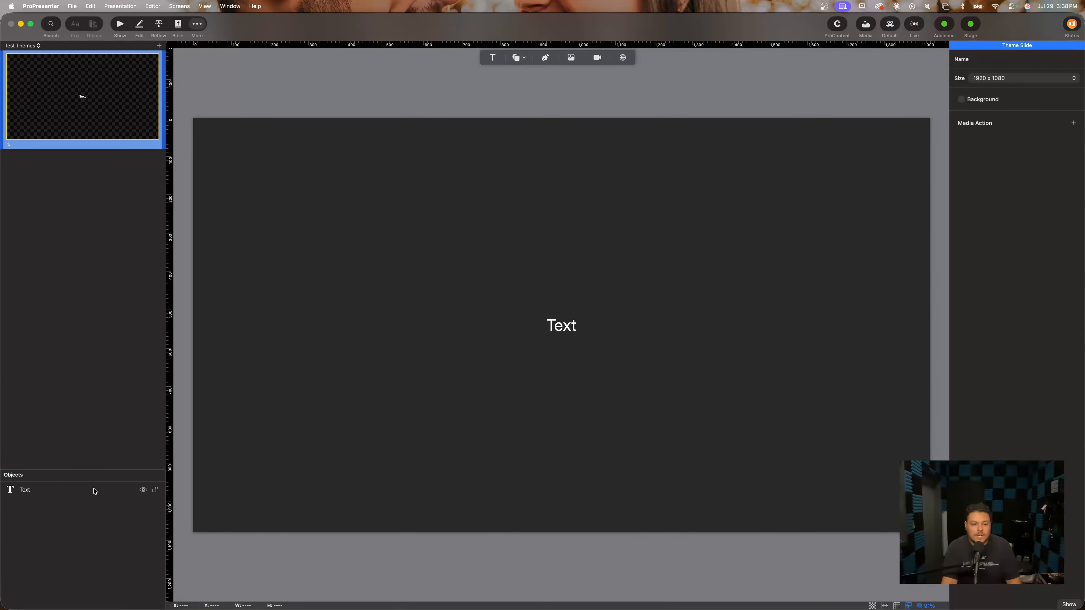
pyautogui.click(95, 491)
pyautogui.press('Delete')
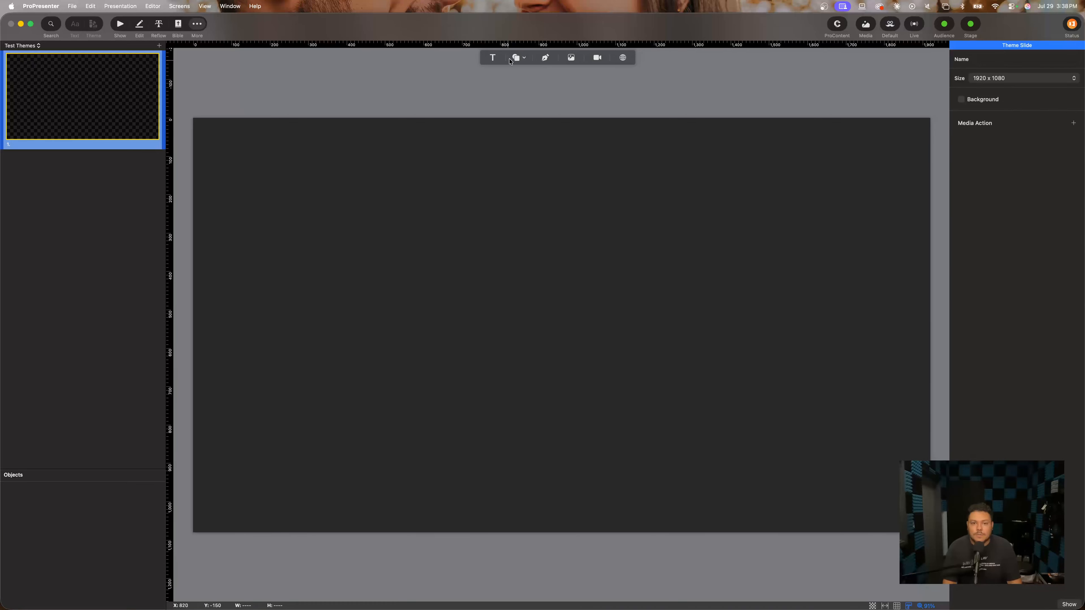
# Try out a rectangle about 839 by 180 in the slide's lower-left corner, and delete it
pyautogui.click(527, 59)
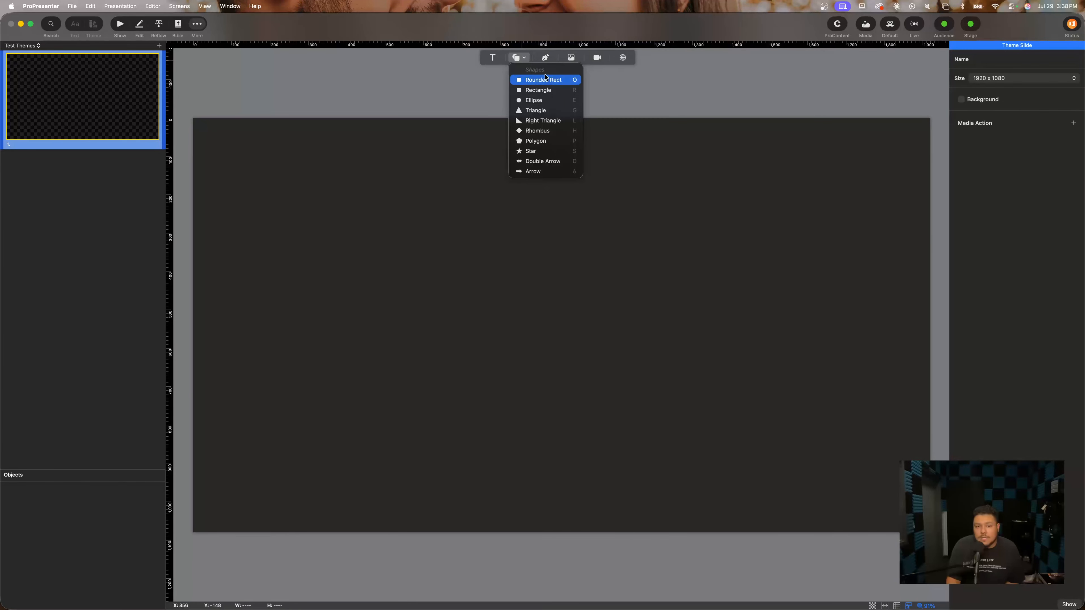
pyautogui.click(536, 89)
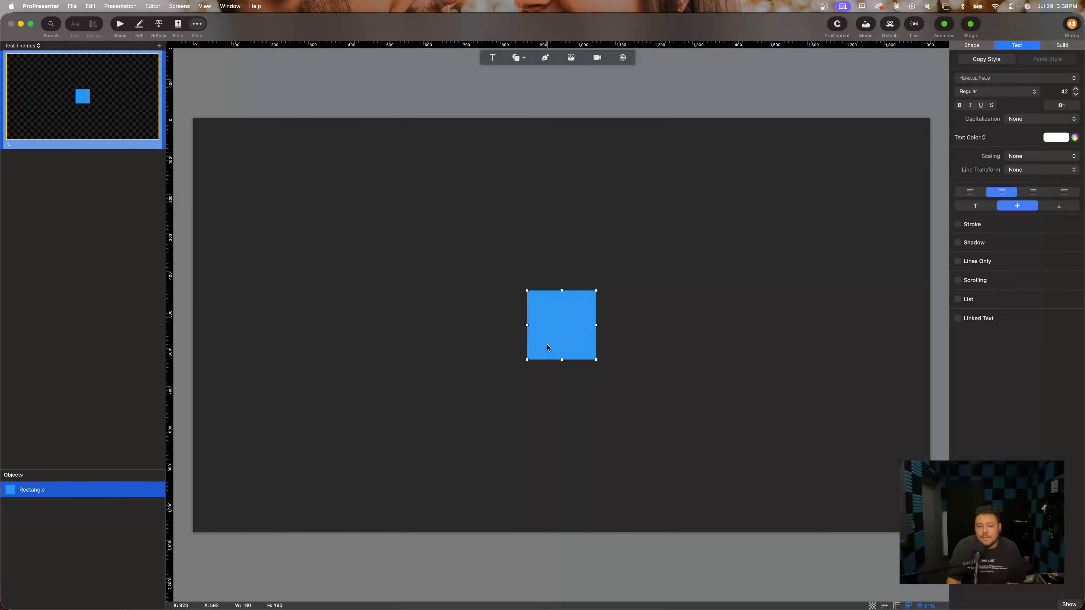
pyautogui.moveTo(546, 344); pyautogui.dragTo(274, 460)
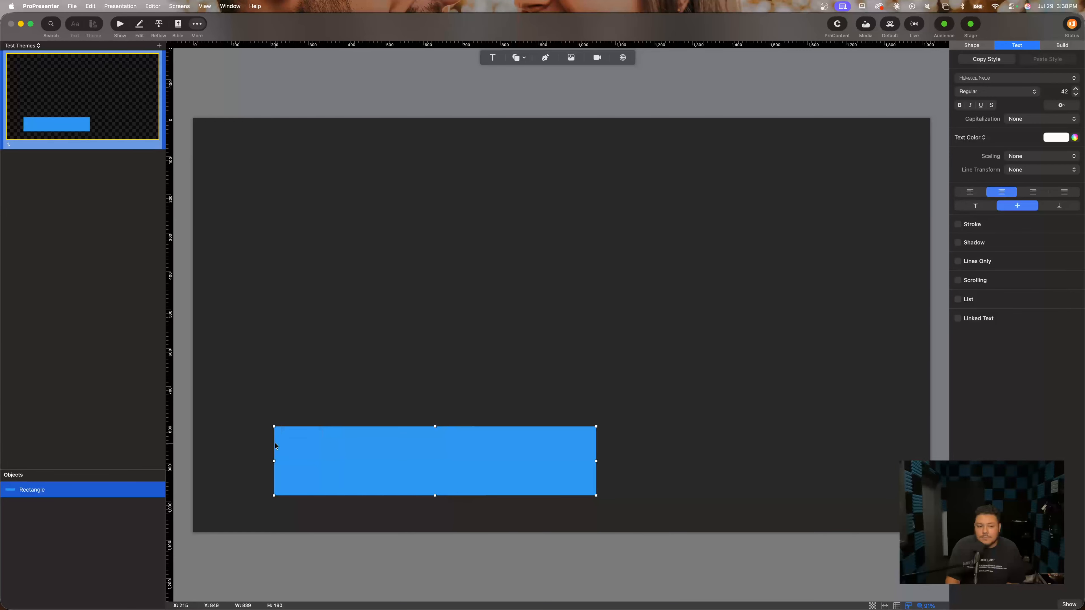
pyautogui.moveTo(367, 464); pyautogui.dragTo(298, 487)
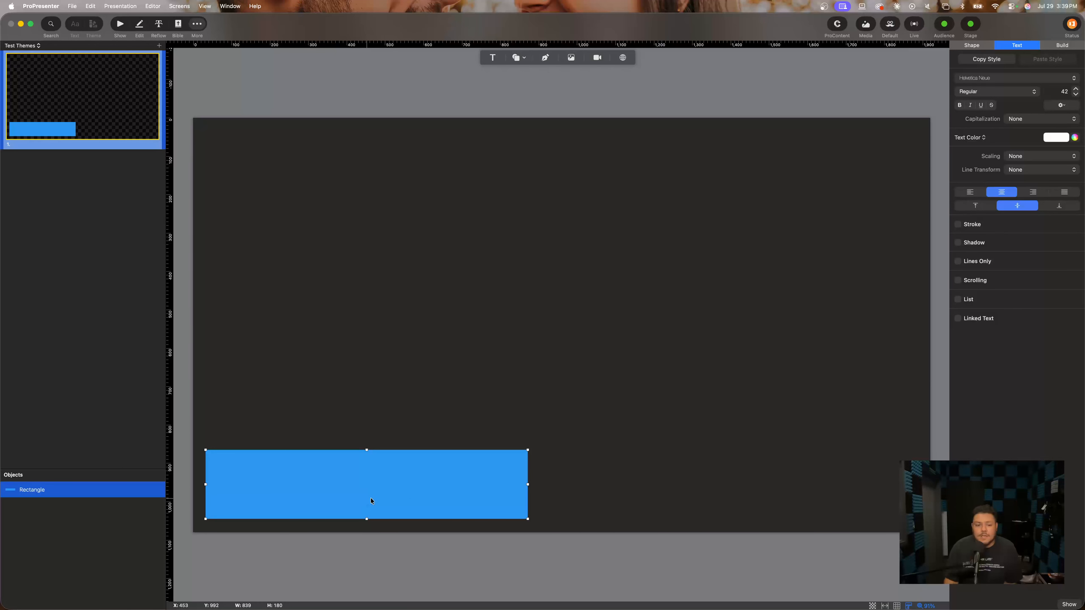
pyautogui.rightClick(419, 465)
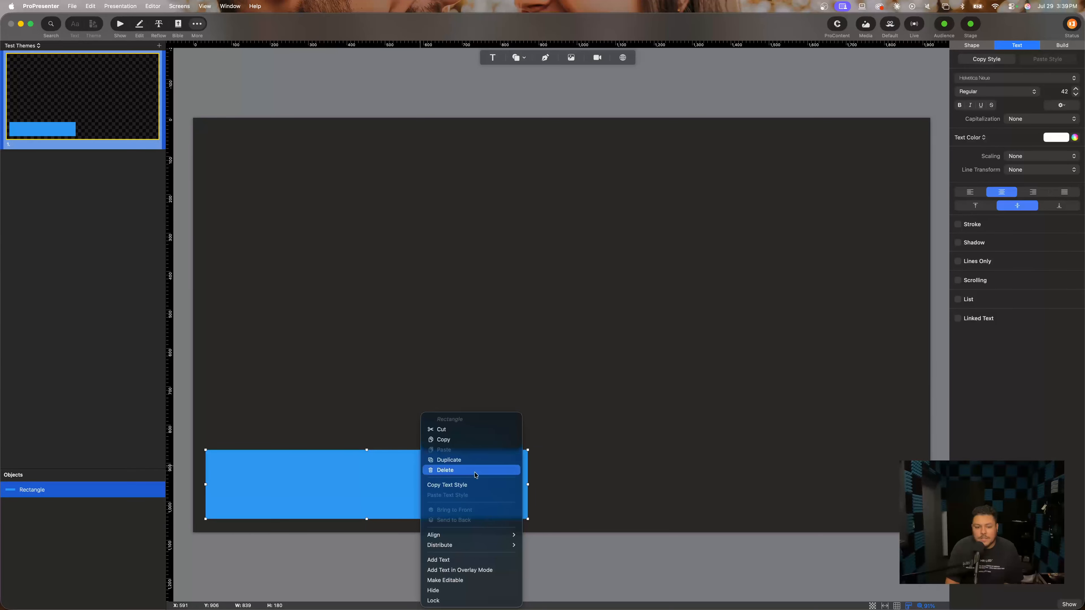
pyautogui.click(472, 470)
# Draw a closed three-point shape about 855 by 220 with the pen tool, and delete it
pyautogui.click(545, 58)
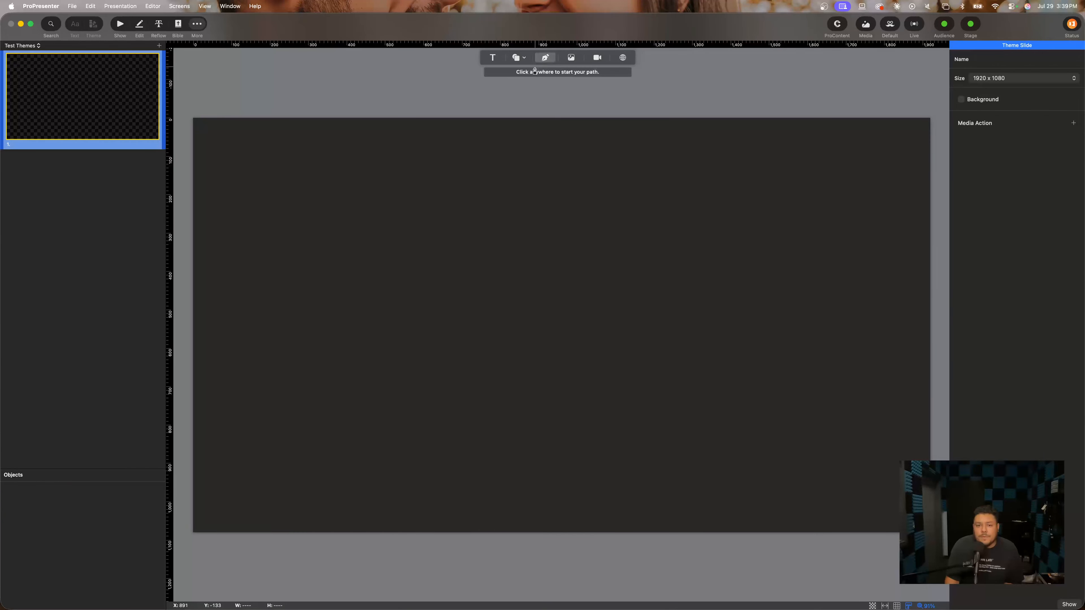
pyautogui.click(285, 286)
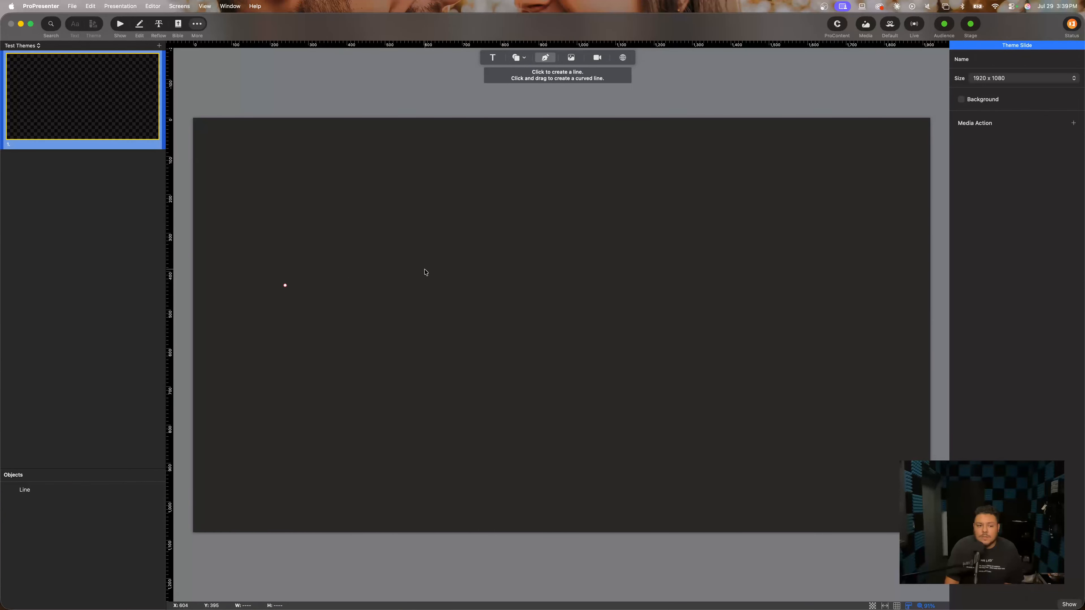
pyautogui.click(613, 285)
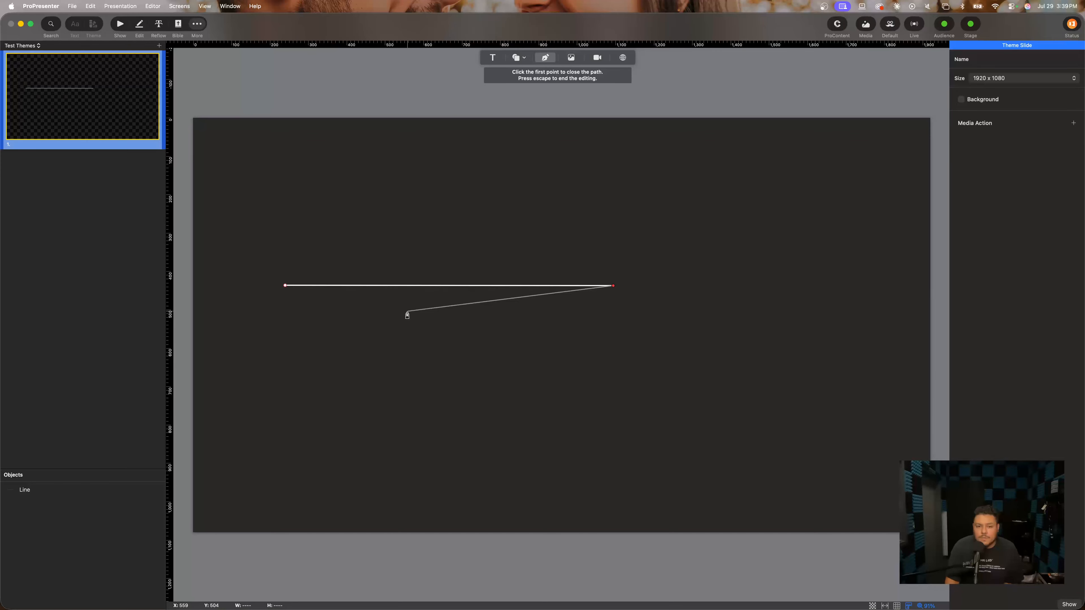
pyautogui.click(331, 369)
pyautogui.click(284, 285)
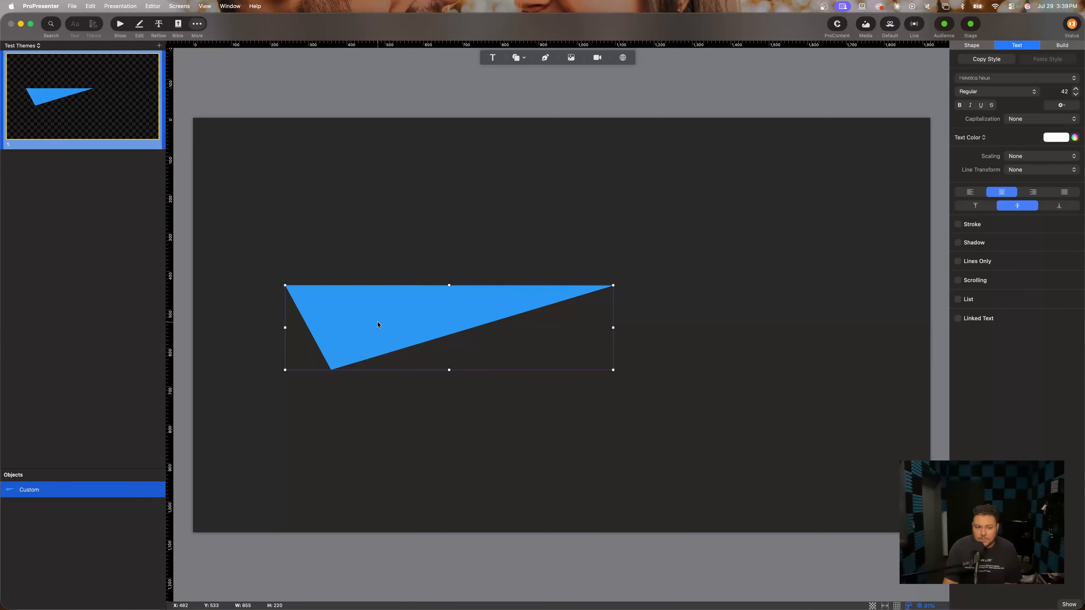
pyautogui.press('BackSpace')
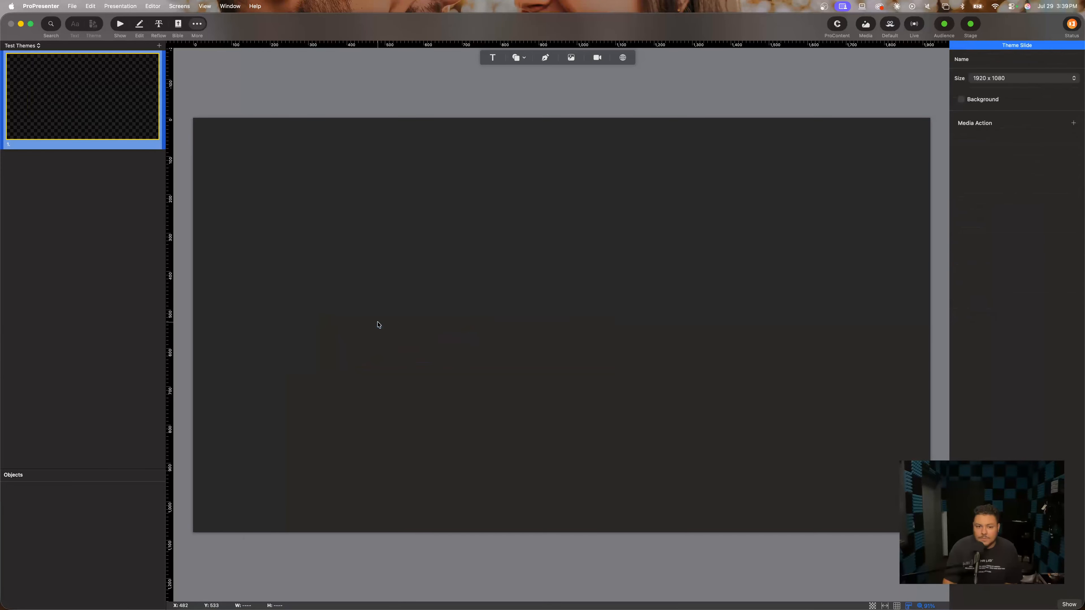
pyautogui.click(572, 58)
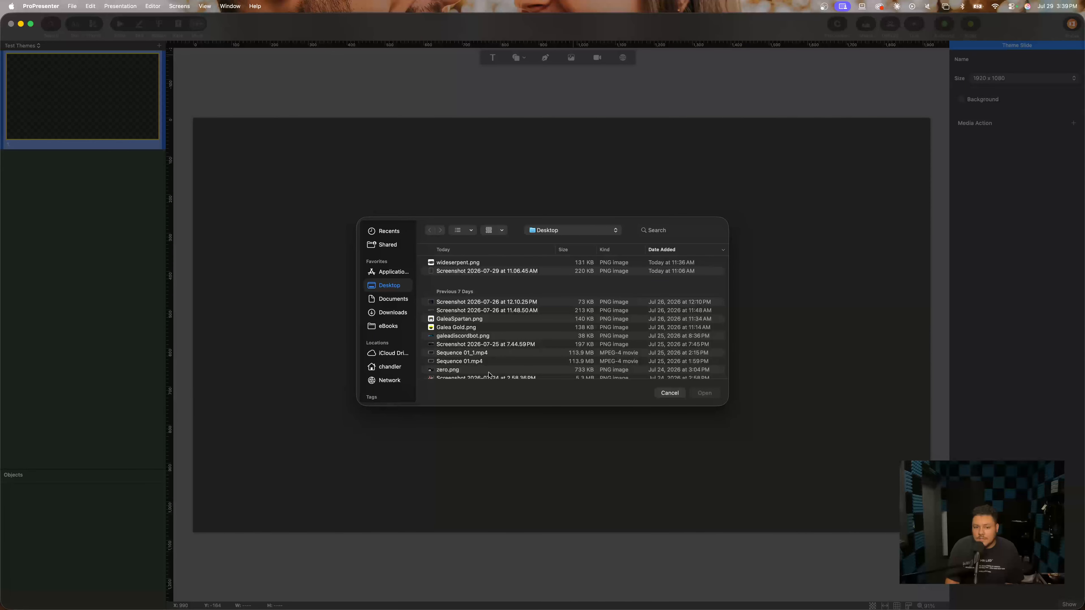
pyautogui.click(670, 393)
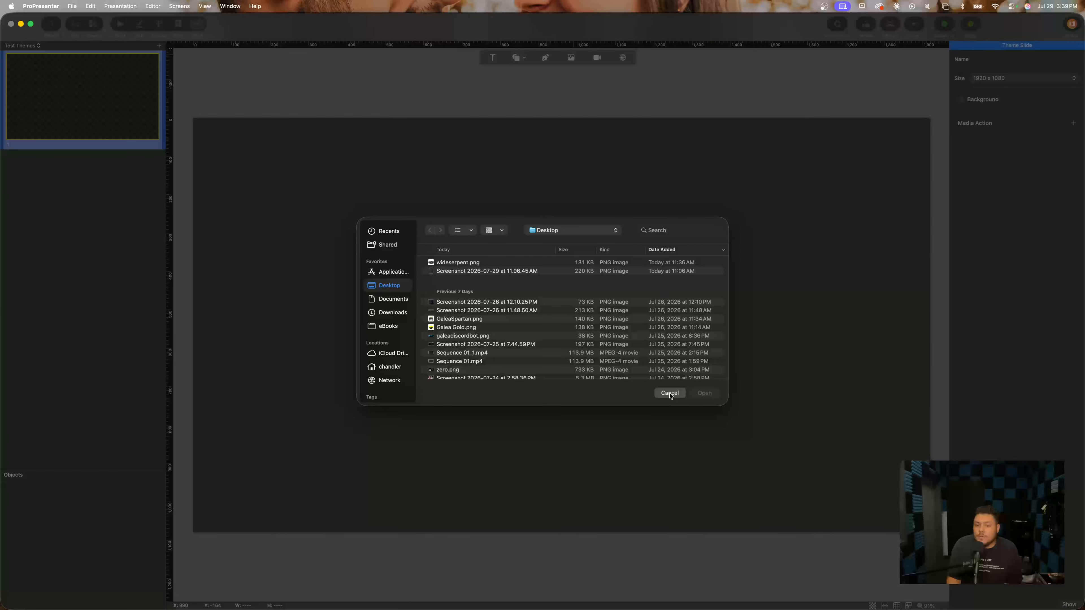
pyautogui.click(670, 393)
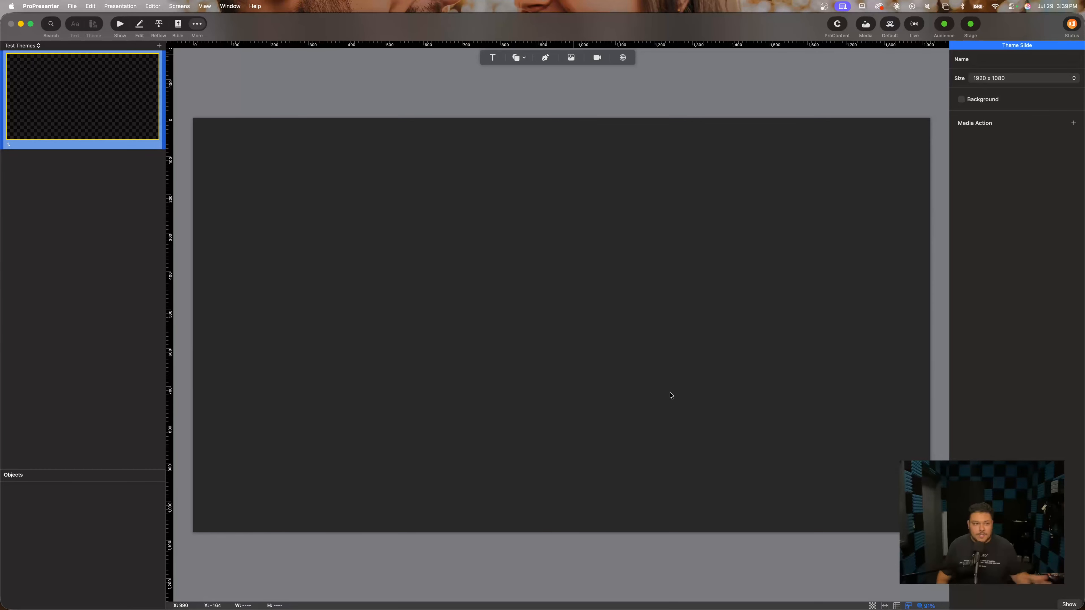
# Try out a video input object about 672 by 405 in the slide's lower-right corner, and delete it
pyautogui.click(597, 58)
pyautogui.moveTo(552, 311); pyautogui.dragTo(269, 173)
pyautogui.moveTo(428, 281); pyautogui.dragTo(806, 447)
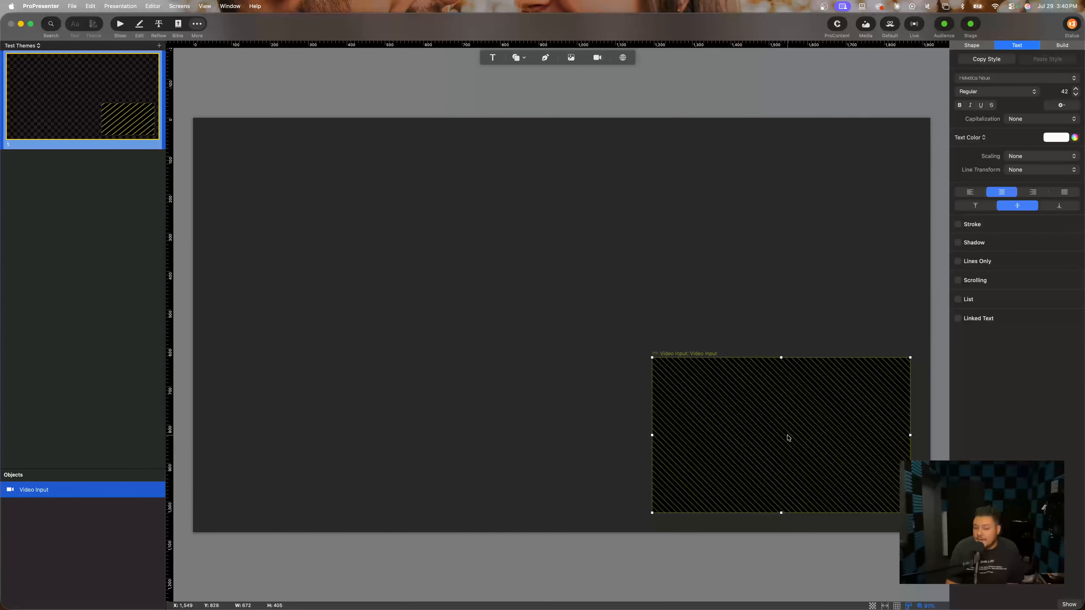
pyautogui.rightClick(810, 428)
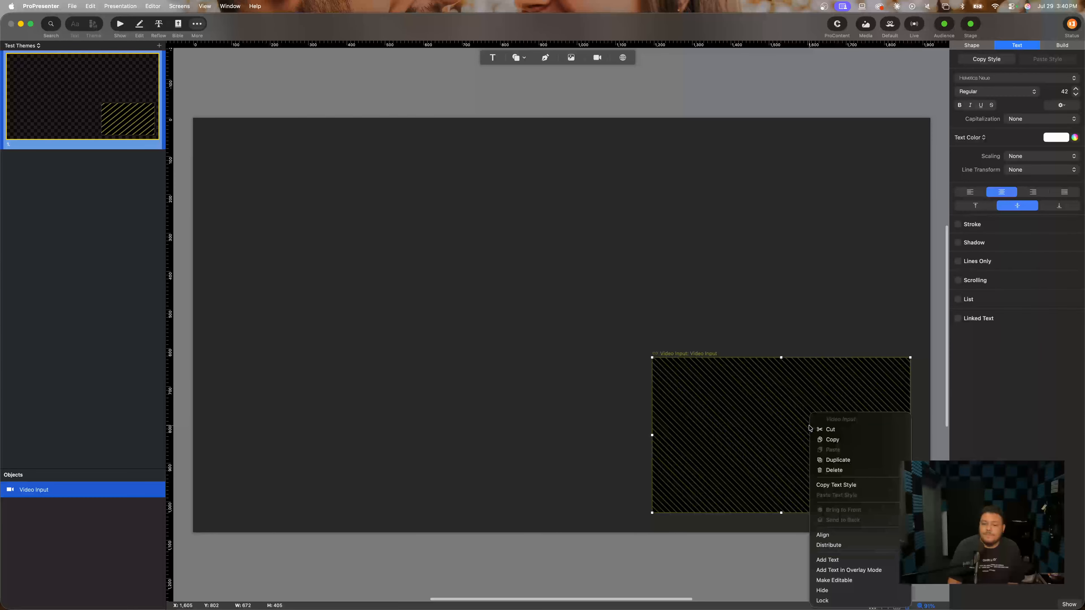
pyautogui.click(763, 498)
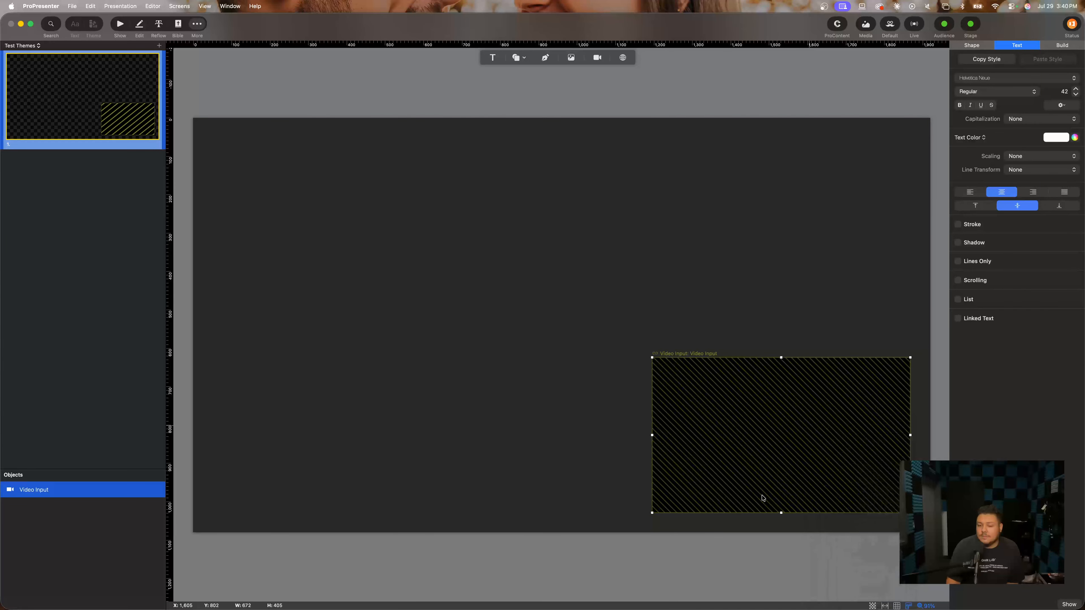
pyautogui.press('Delete')
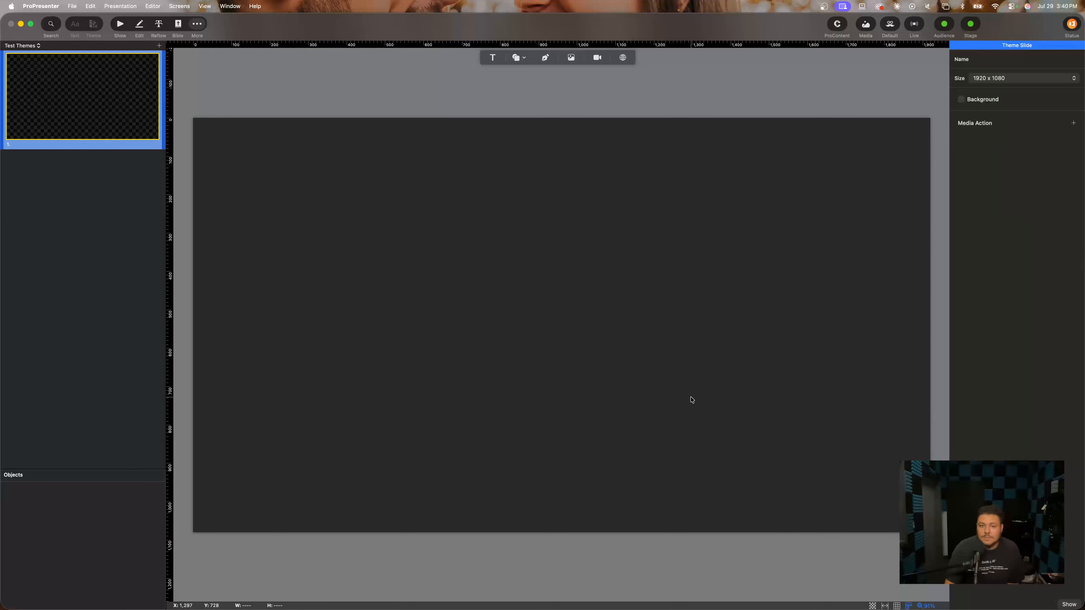
# Try out a web object about 722 by 540 in the slide's lower-right area, and delete it
pyautogui.click(623, 62)
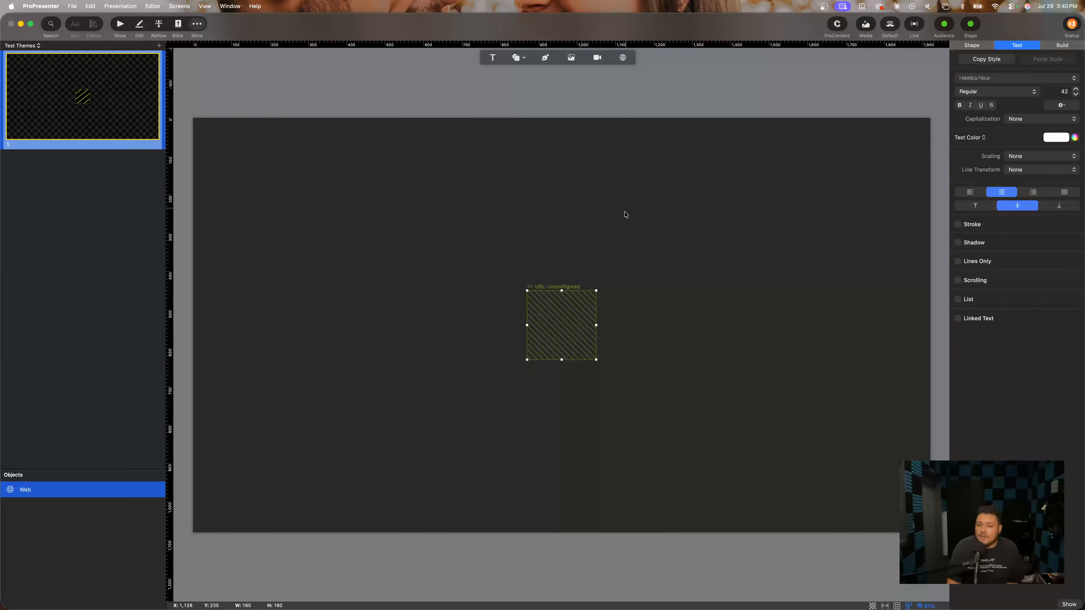
pyautogui.moveTo(596, 360); pyautogui.dragTo(805, 498)
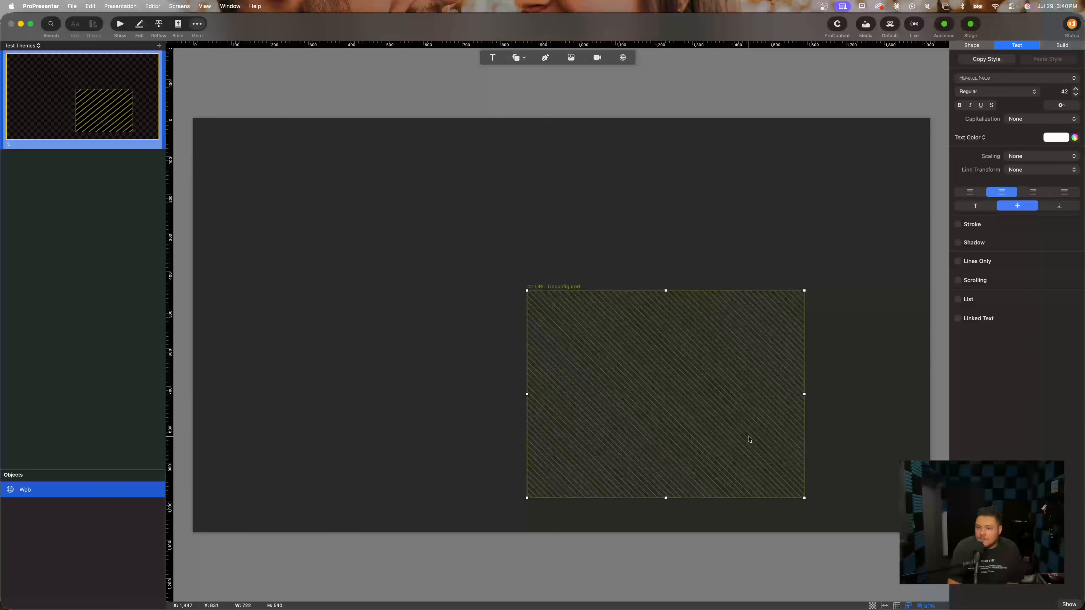
pyautogui.moveTo(702, 391); pyautogui.dragTo(816, 412)
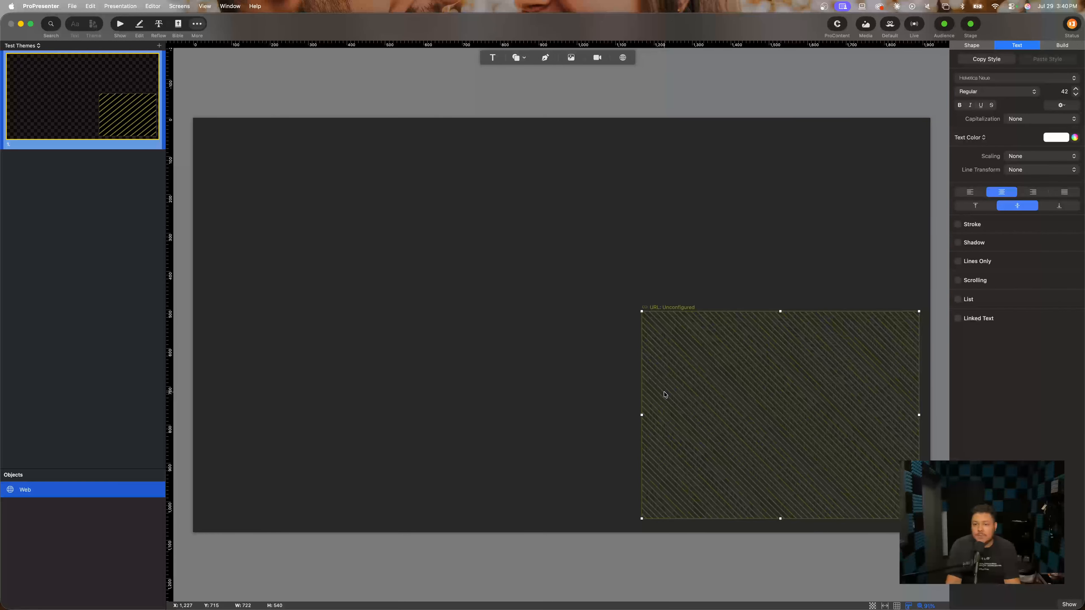
pyautogui.press('BackSpace')
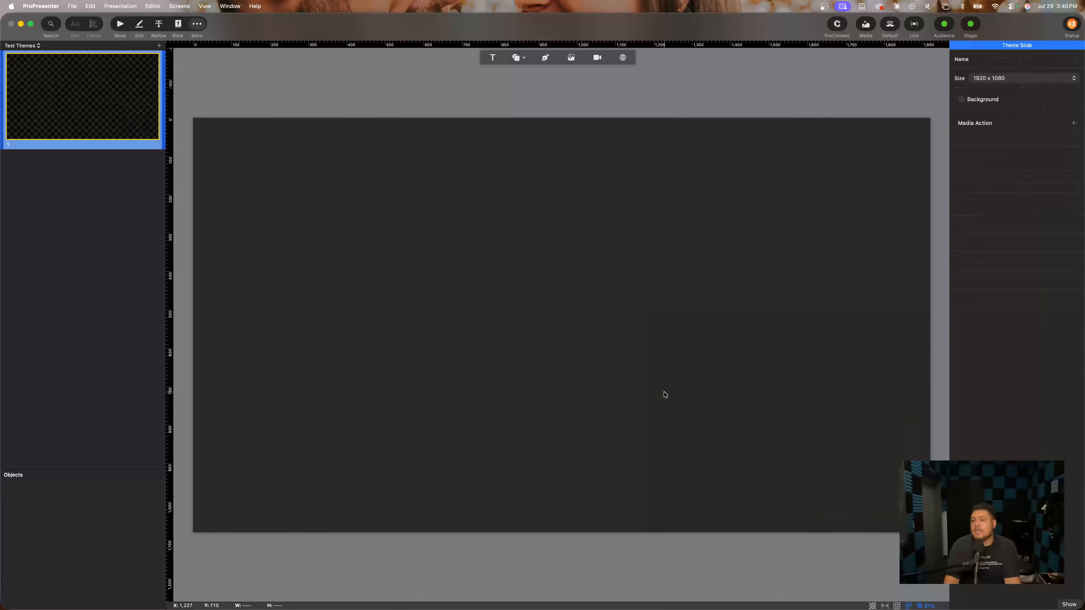
# Add a text box containing "Amazing How sweet the sound" and, on a second line, "That saved a wretch like me"
pyautogui.click(493, 59)
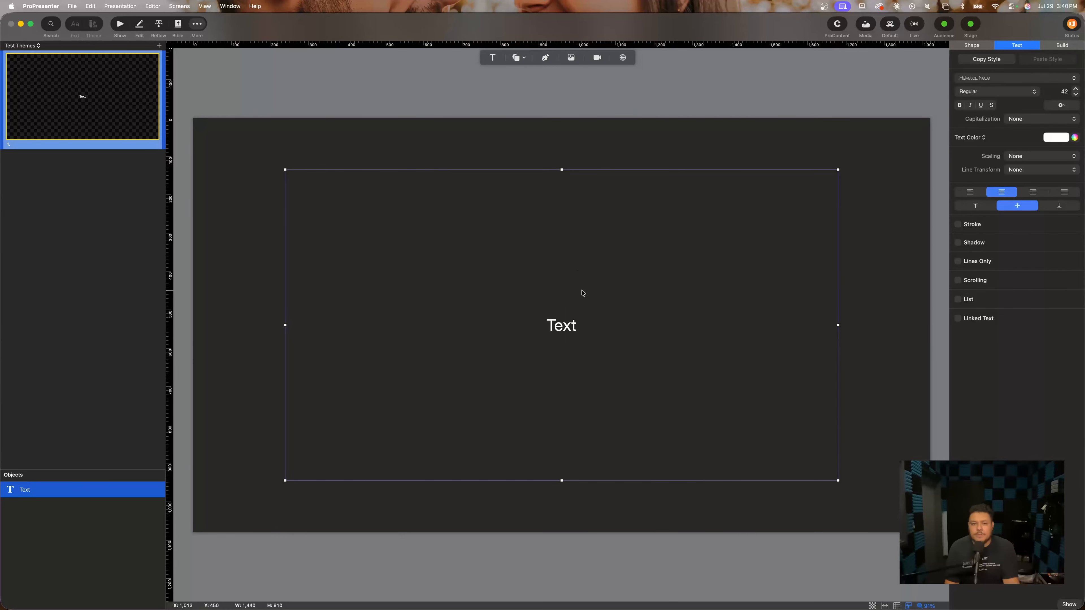
pyautogui.doubleClick(567, 340)
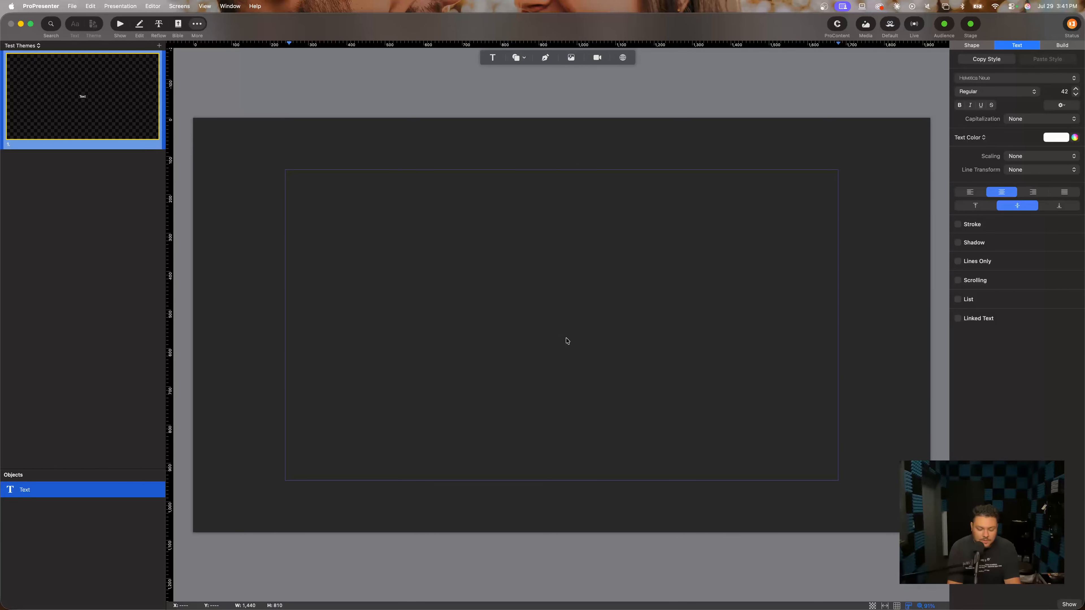
pyautogui.write('Amazing Ho')
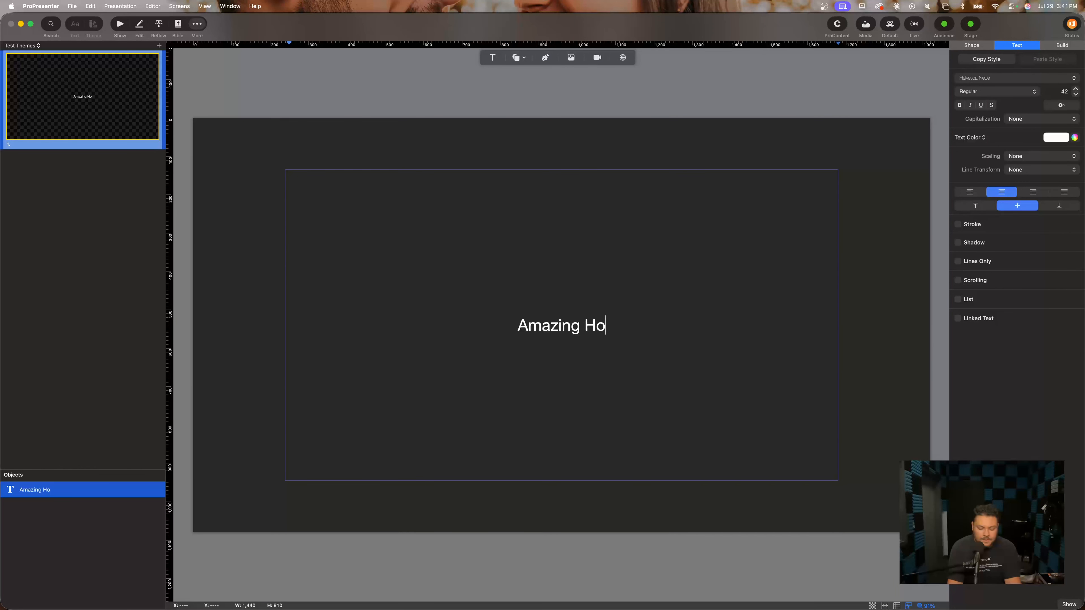
pyautogui.write('w sweet th')
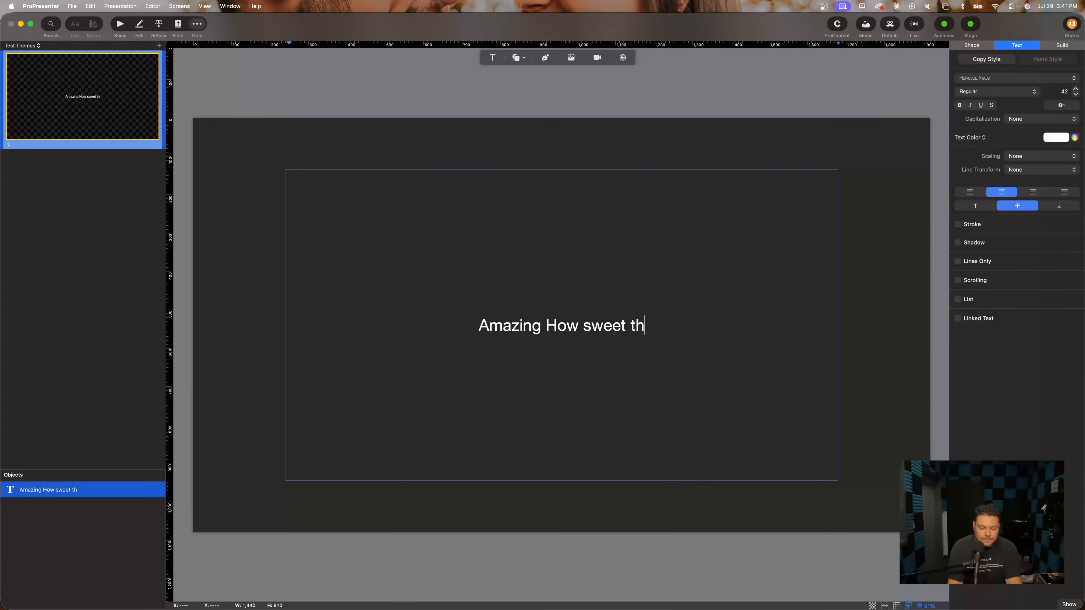
pyautogui.write('e sound')
pyautogui.press('Return')
pyautogui.write('that')
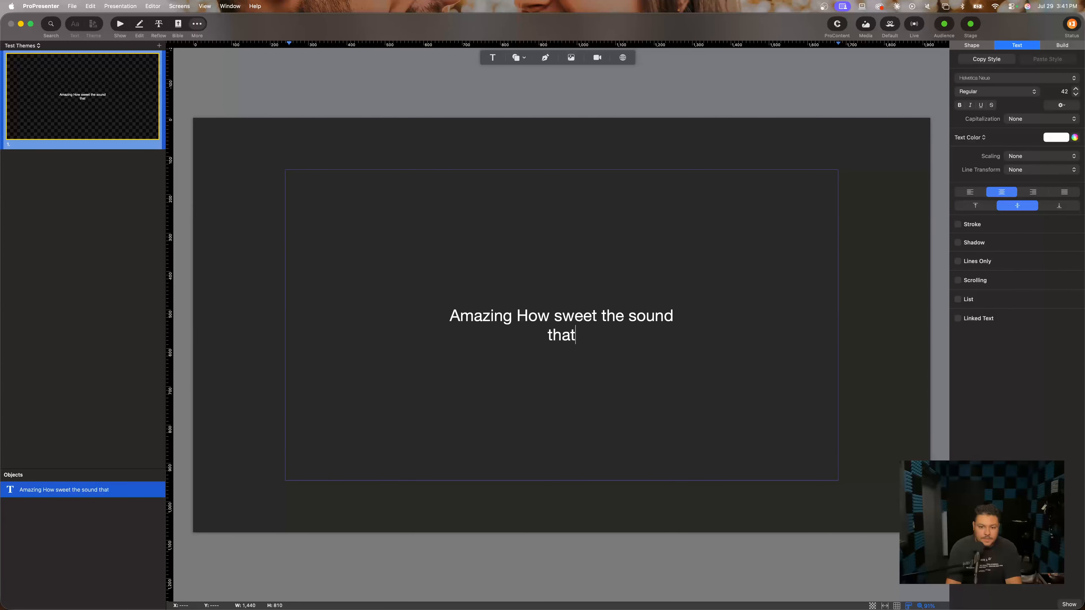
pyautogui.write(' saved a wr')
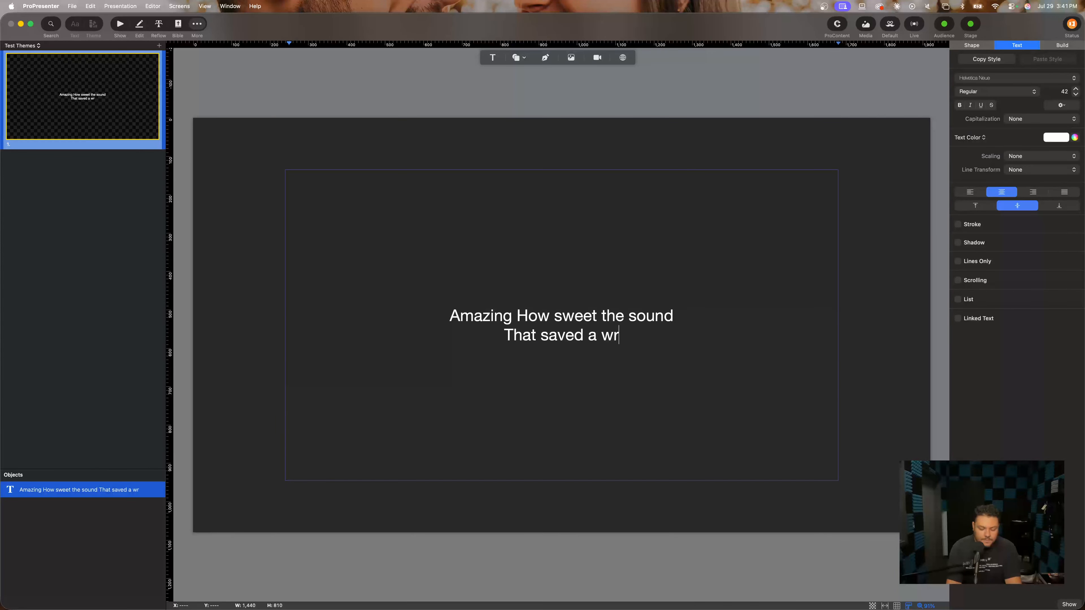
pyautogui.write('etch lik')
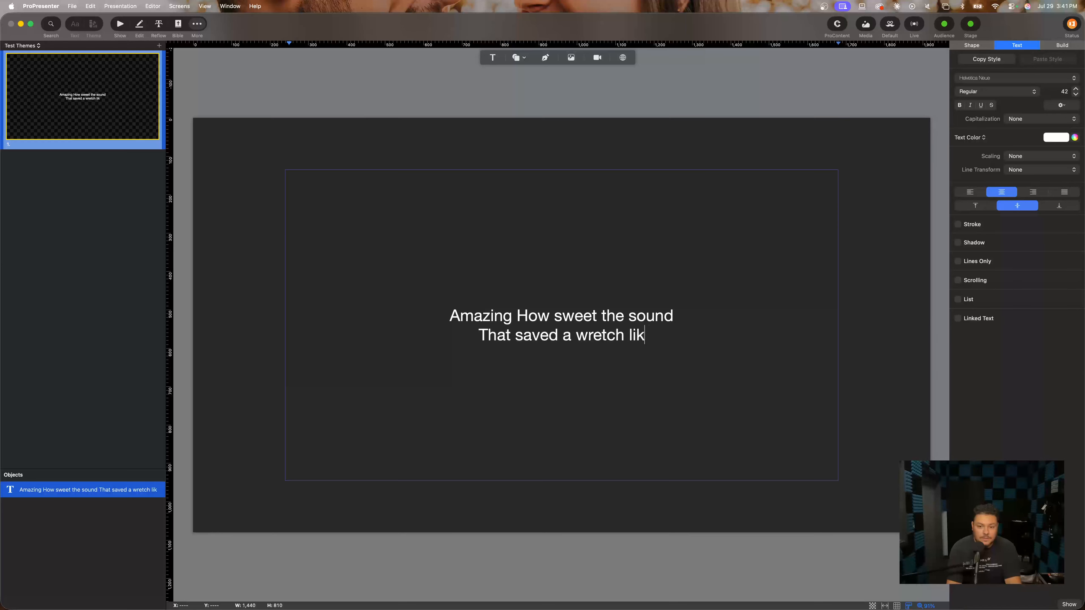
pyautogui.write('e me')
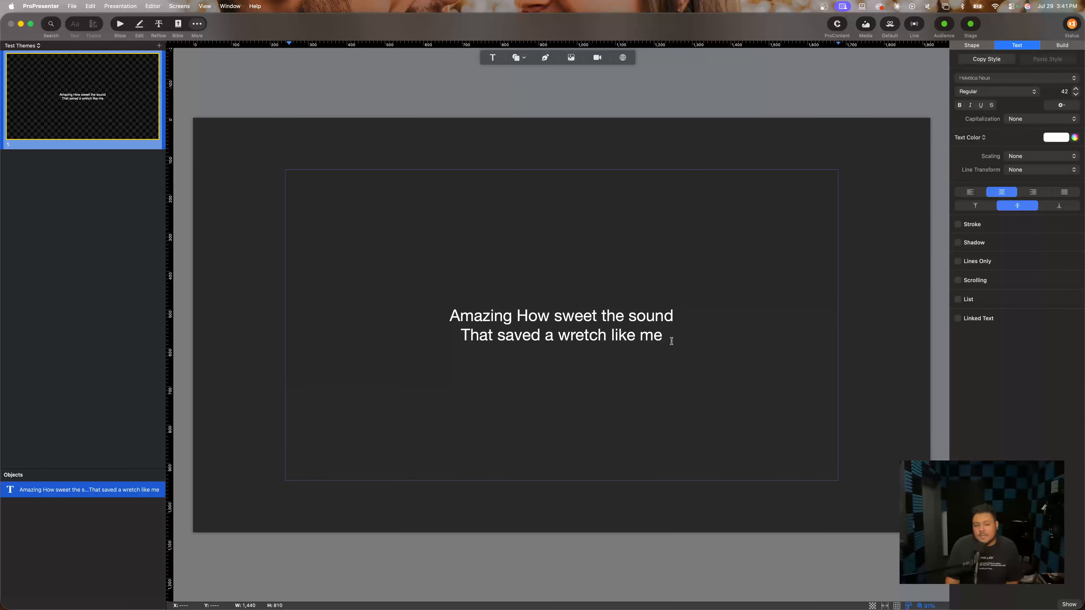
# Change the font of the two lyric lines to Avenir
pyautogui.moveTo(670, 338); pyautogui.dragTo(438, 293)
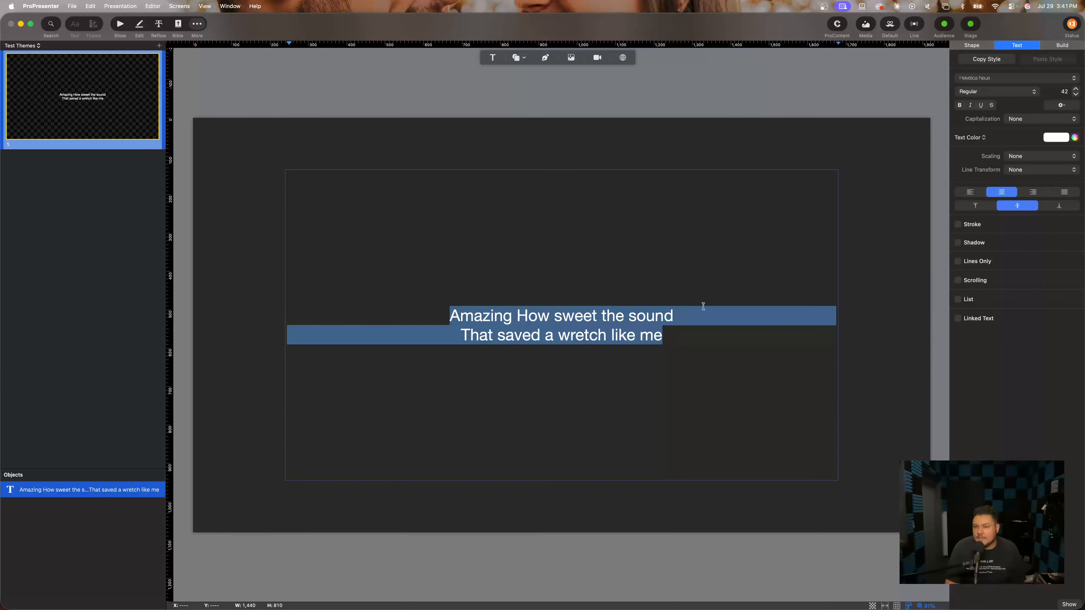
pyautogui.click(661, 335)
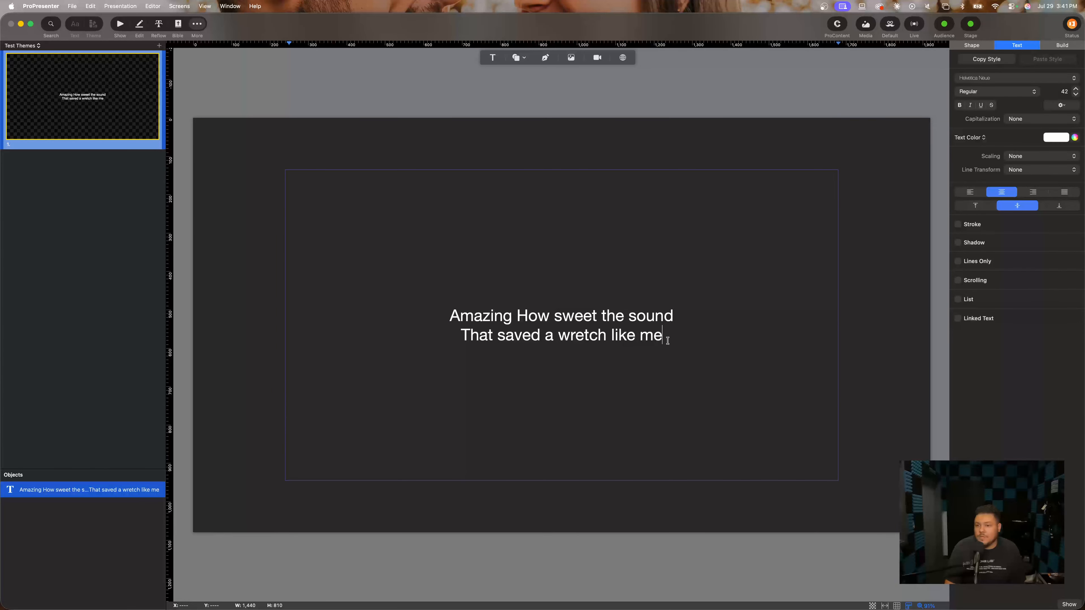
pyautogui.click(1019, 79)
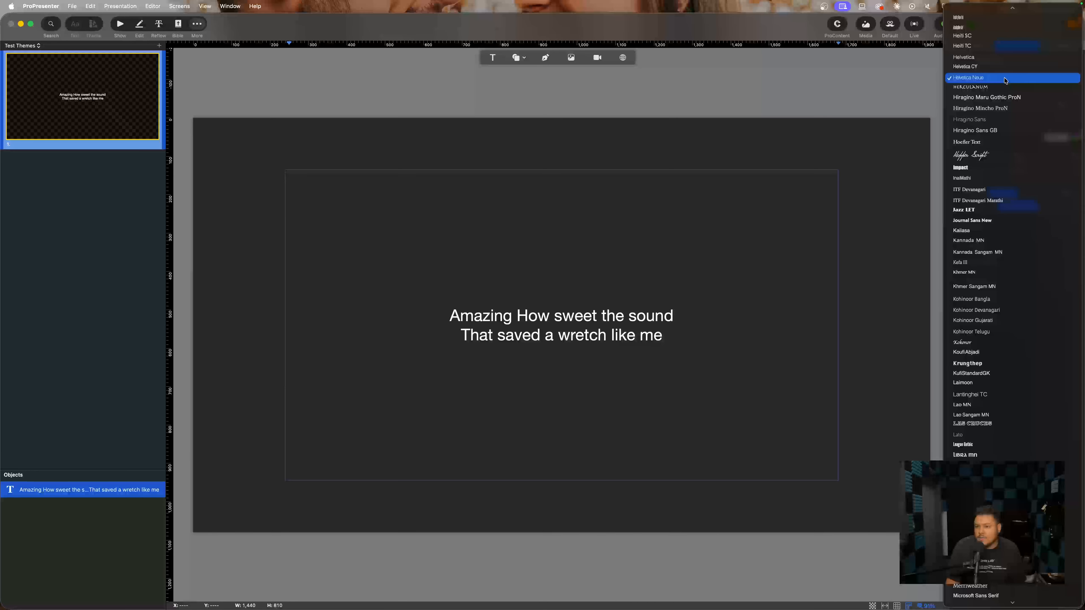
pyautogui.scroll(2, 1005, 80)
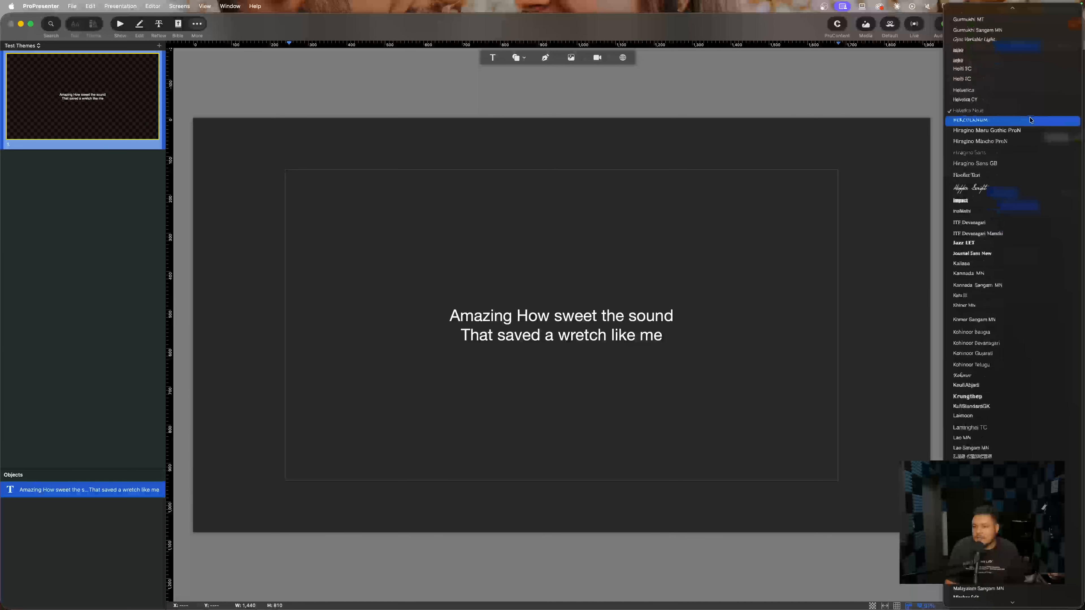
pyautogui.scroll(15, 1030, 120)
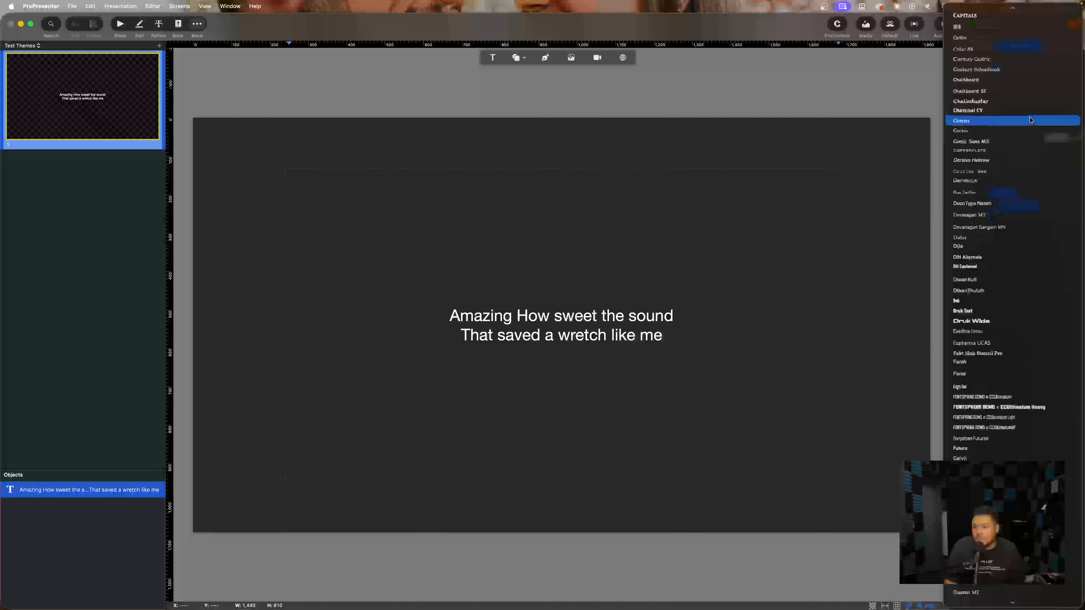
pyautogui.scroll(20, 1030, 120)
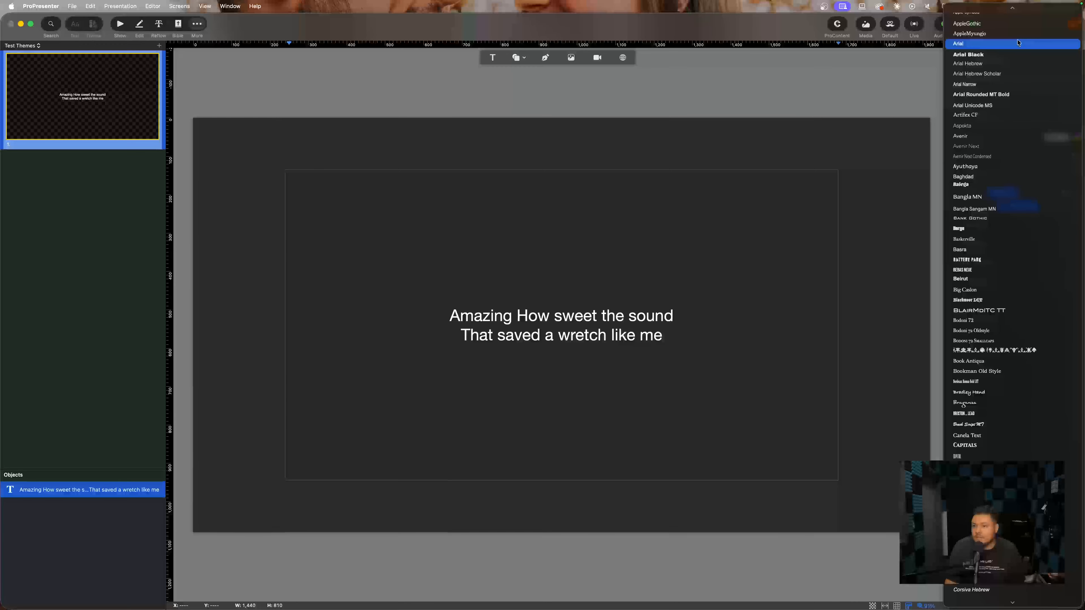
pyautogui.scroll(3, 1019, 43)
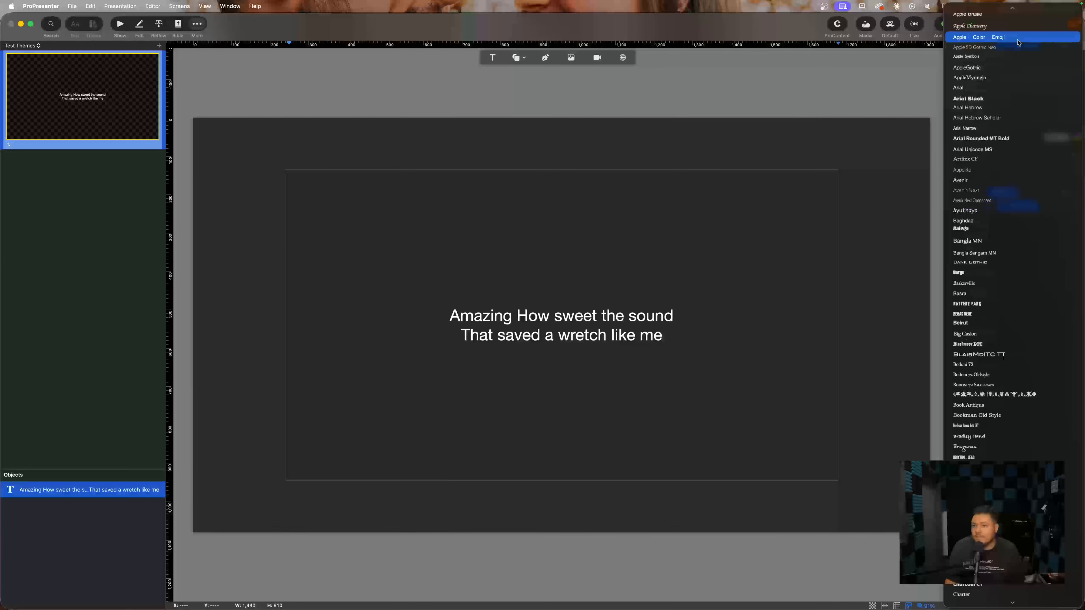
pyautogui.click(997, 185)
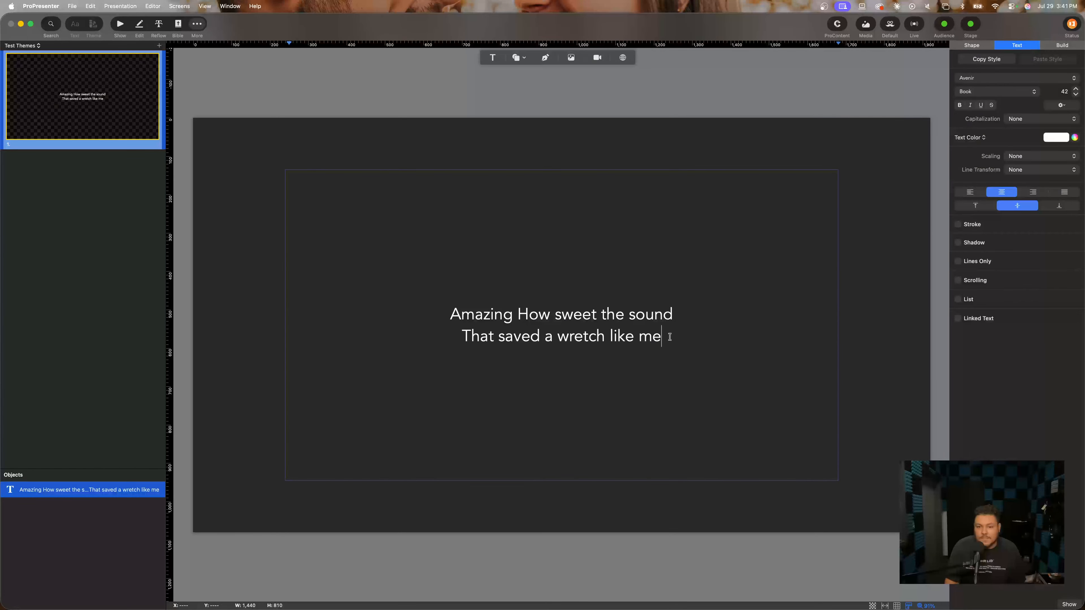
# Set the capitalization of both lyric lines to All Caps
pyautogui.press('super+a')
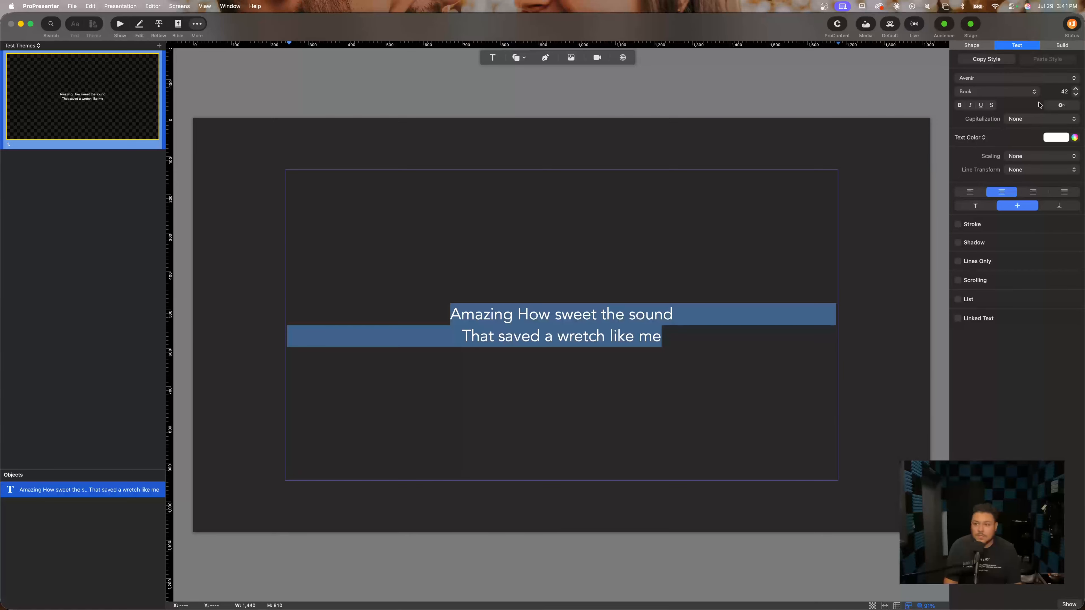
pyautogui.click(1033, 119)
pyautogui.click(1019, 129)
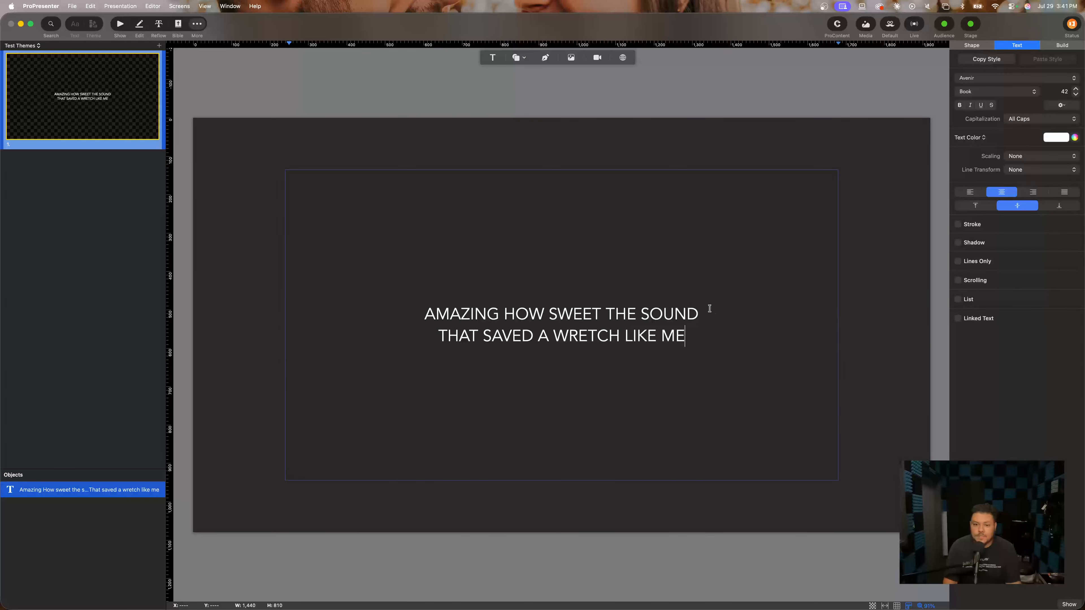
# Make both lyric lines bold and set their font size to 40
pyautogui.moveTo(698, 336); pyautogui.dragTo(414, 315)
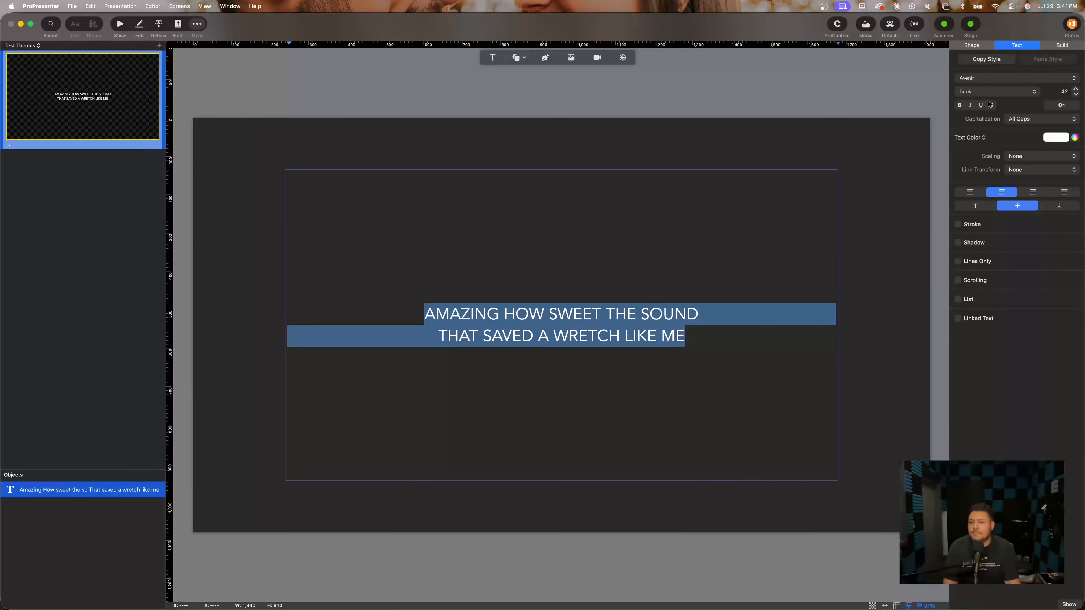
pyautogui.click(959, 106)
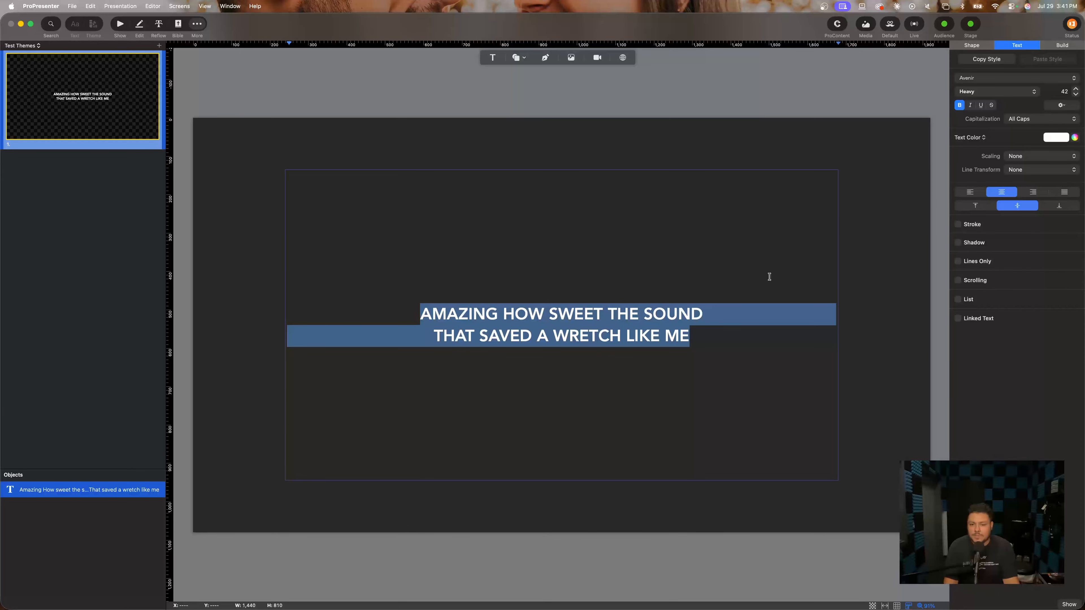
pyautogui.click(698, 330)
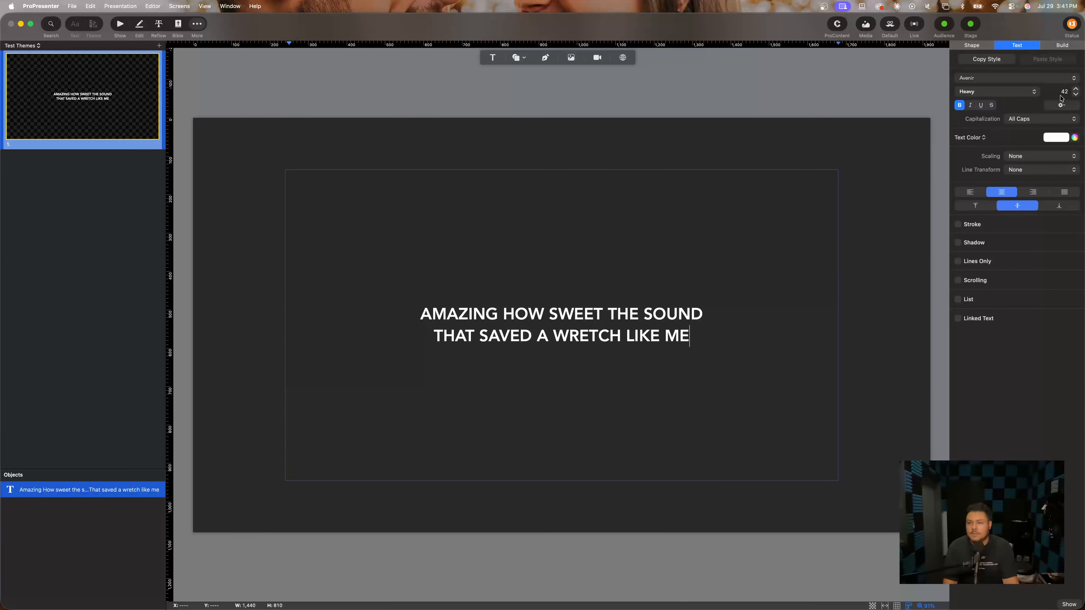
pyautogui.click(1076, 95)
pyautogui.click(1076, 94)
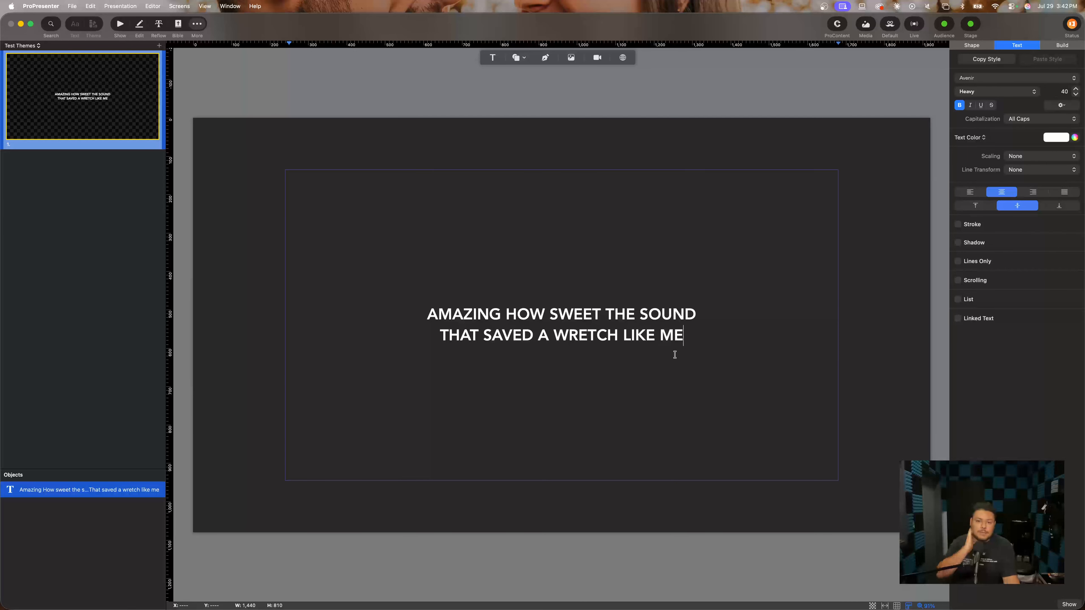
# Try out Title Case and Start Case capitalization on the lyric lines
pyautogui.press('super+a')
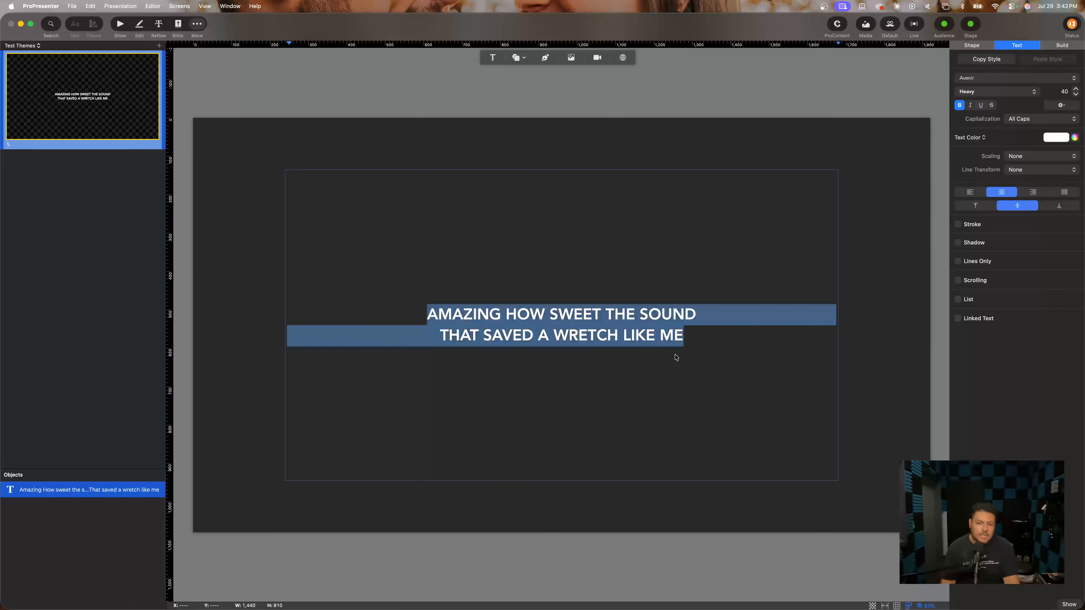
pyautogui.click(1025, 119)
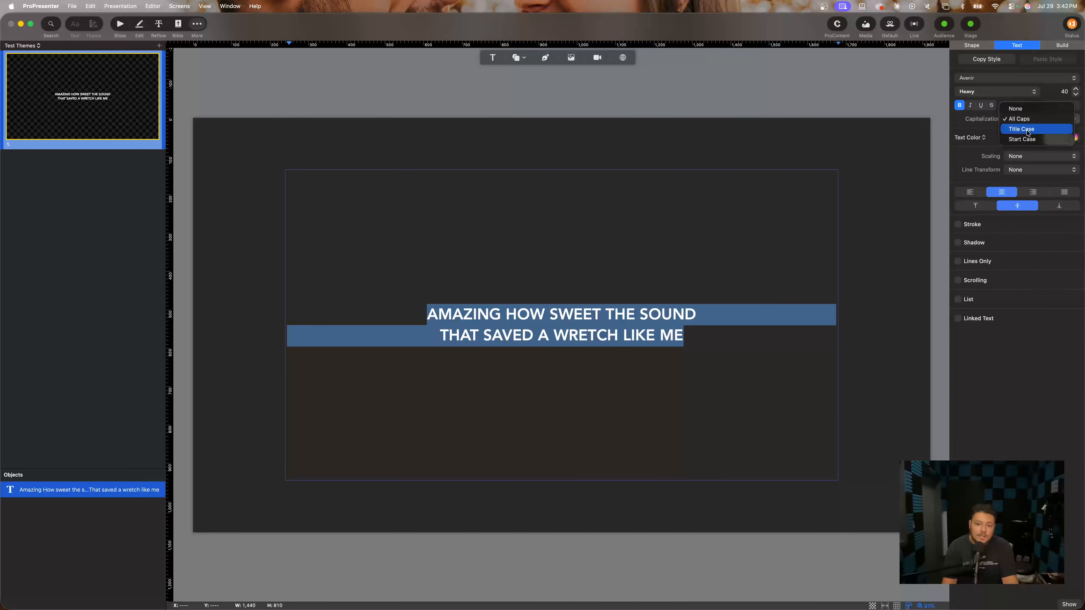
pyautogui.click(1027, 131)
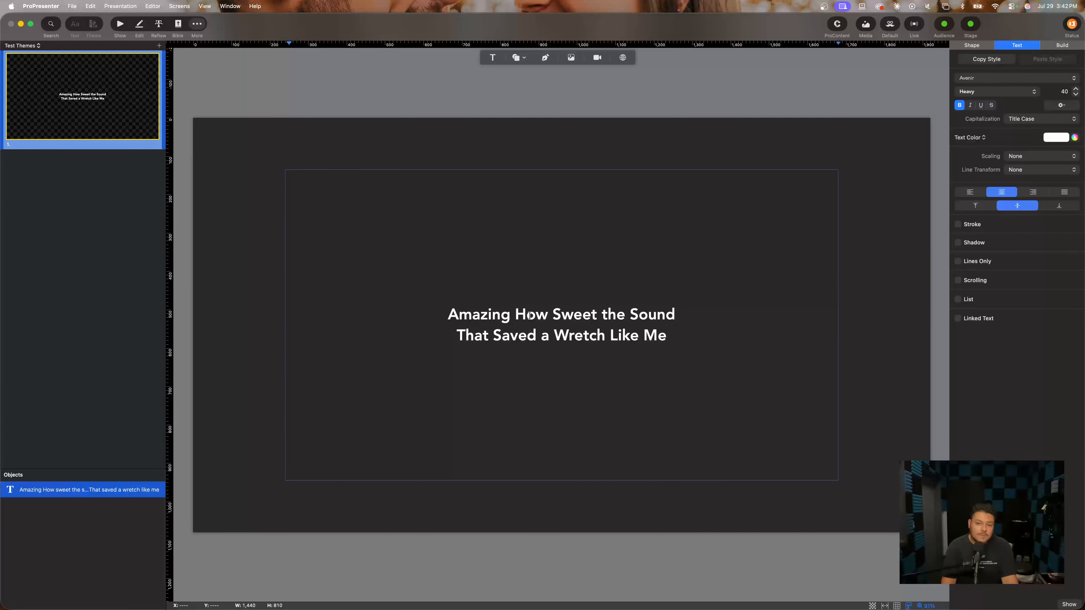
pyautogui.moveTo(678, 338); pyautogui.dragTo(443, 308)
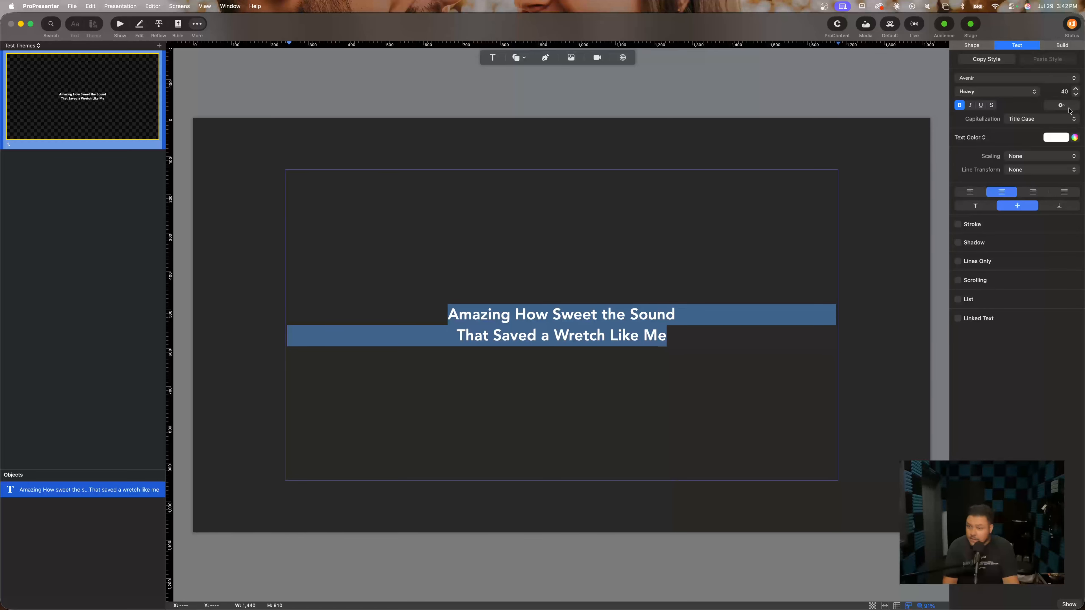
pyautogui.click(1063, 117)
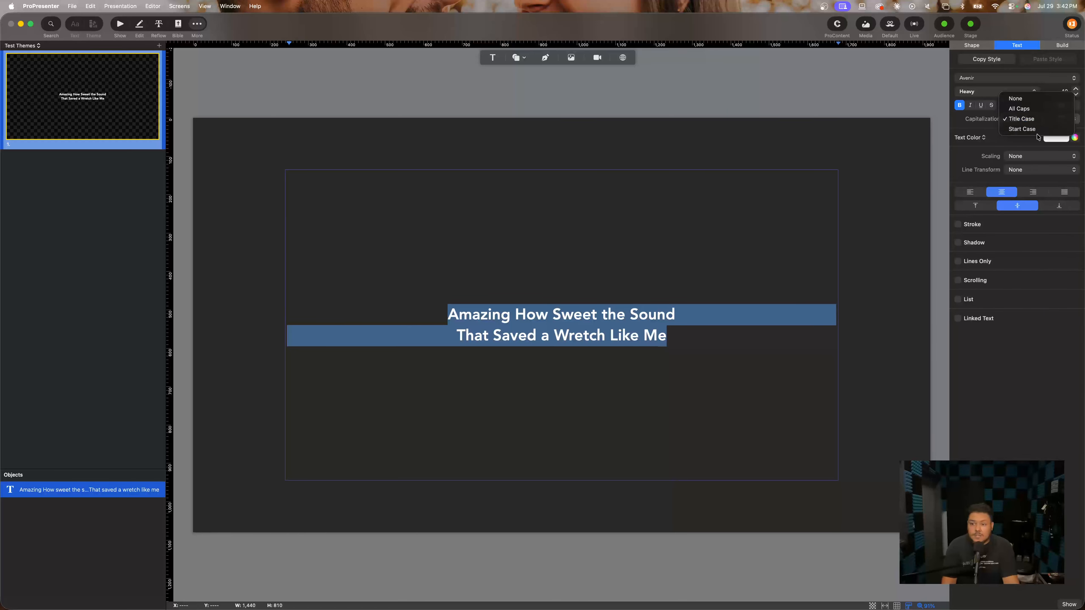
pyautogui.click(1038, 129)
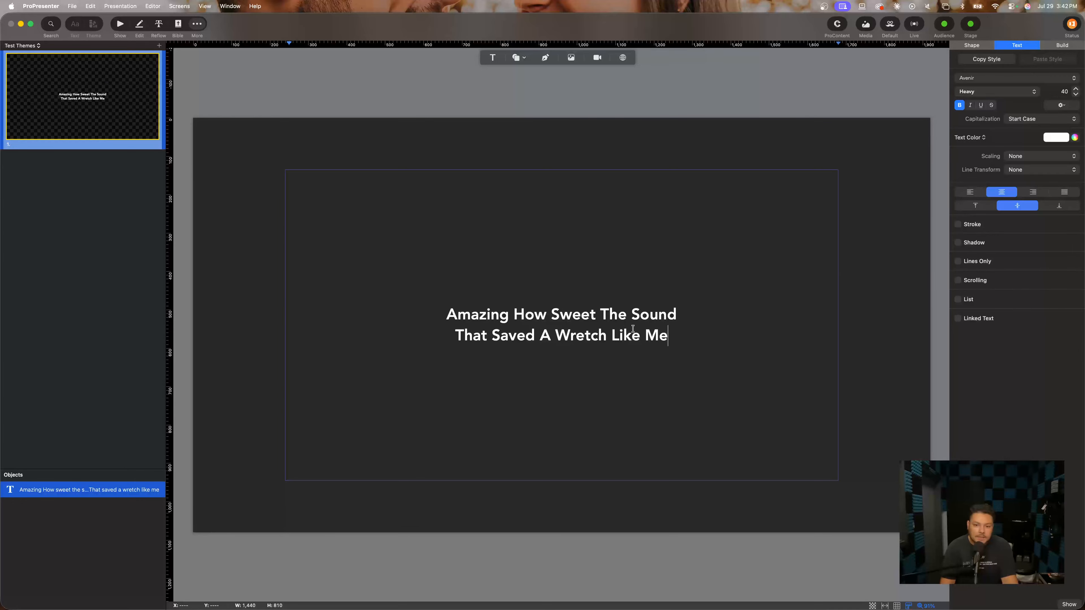
# Return the lyric lines to All Caps capitalization and open the text box's shape properties
pyautogui.moveTo(681, 336); pyautogui.dragTo(511, 289)
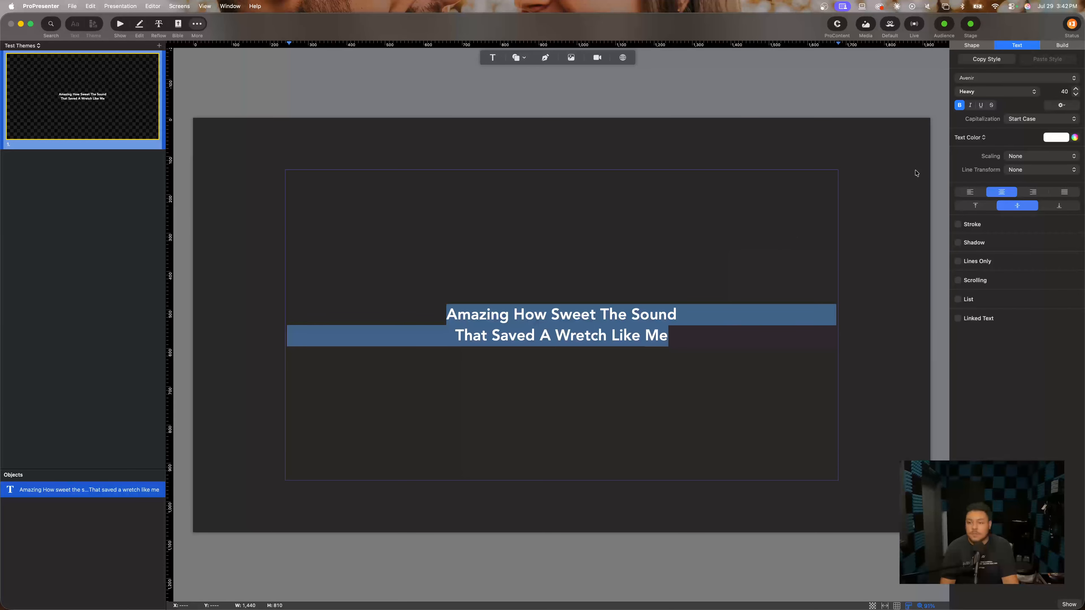
pyautogui.click(1019, 121)
pyautogui.click(1021, 99)
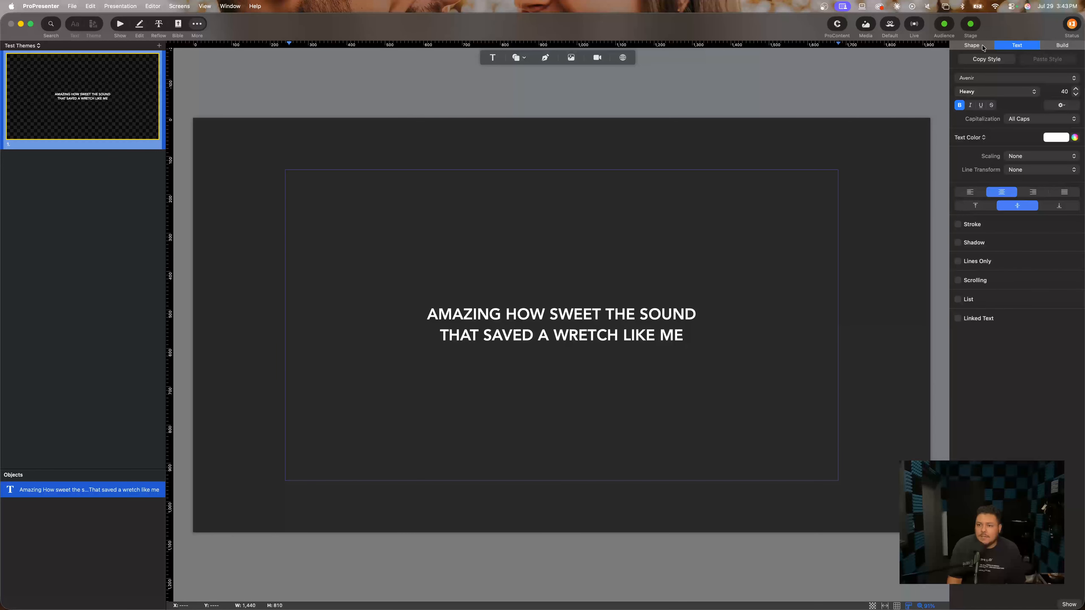
pyautogui.click(973, 46)
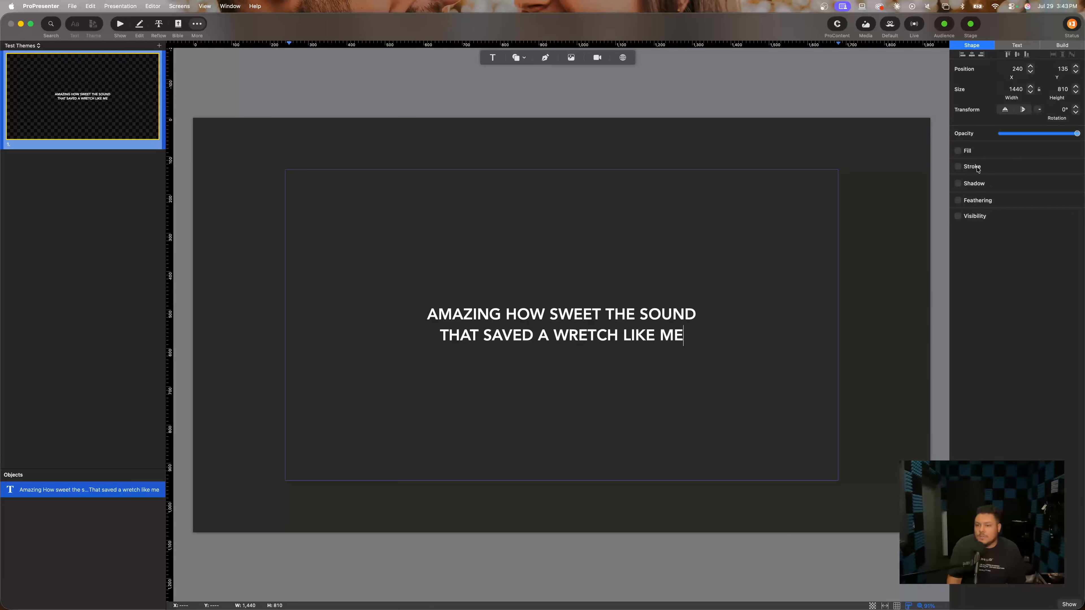
# Turn on the text box's fill, shrink the box to about 217 high and place it near the slide's bottom edge
pyautogui.click(958, 151)
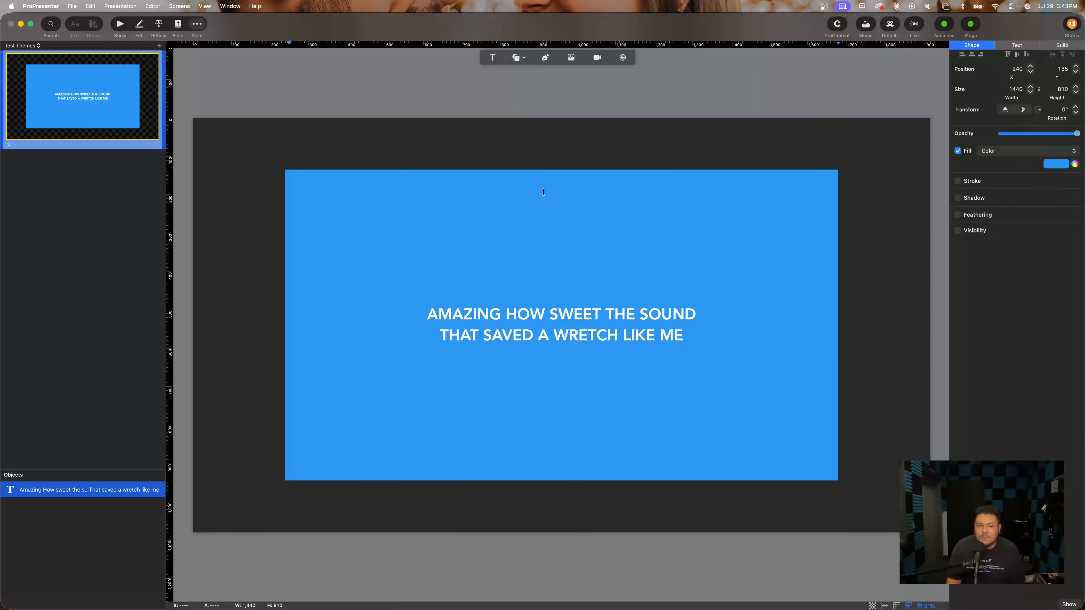
pyautogui.click(62, 507)
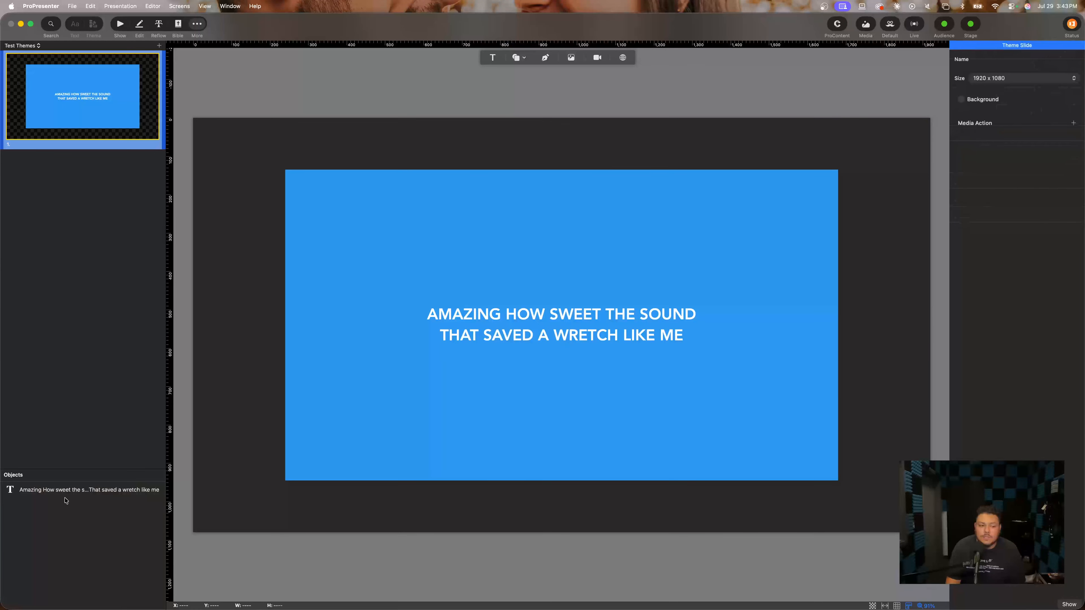
pyautogui.click(468, 213)
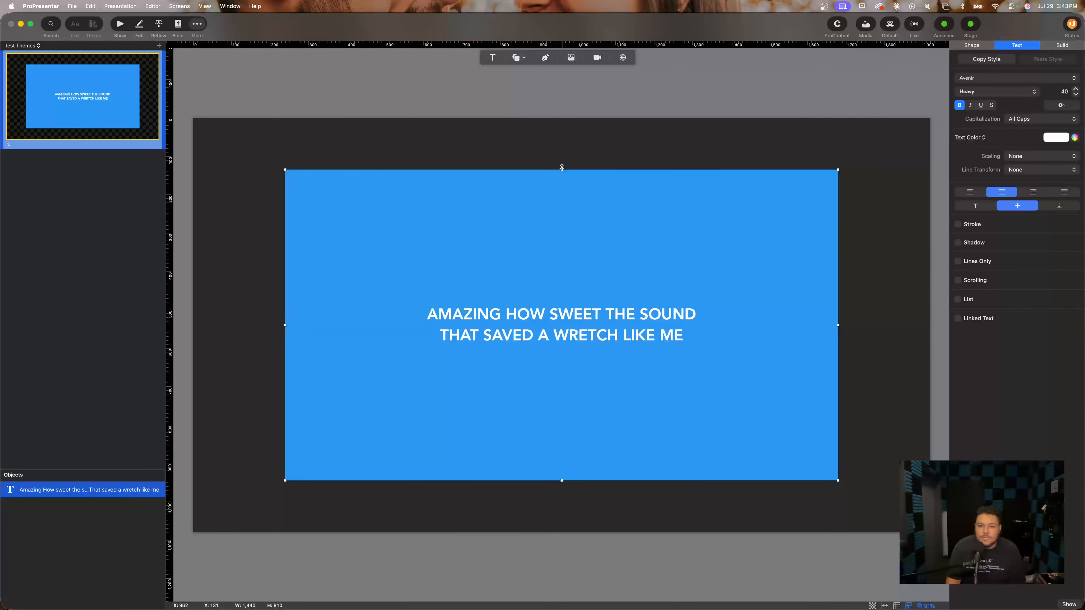
pyautogui.moveTo(561, 166); pyautogui.dragTo(558, 396)
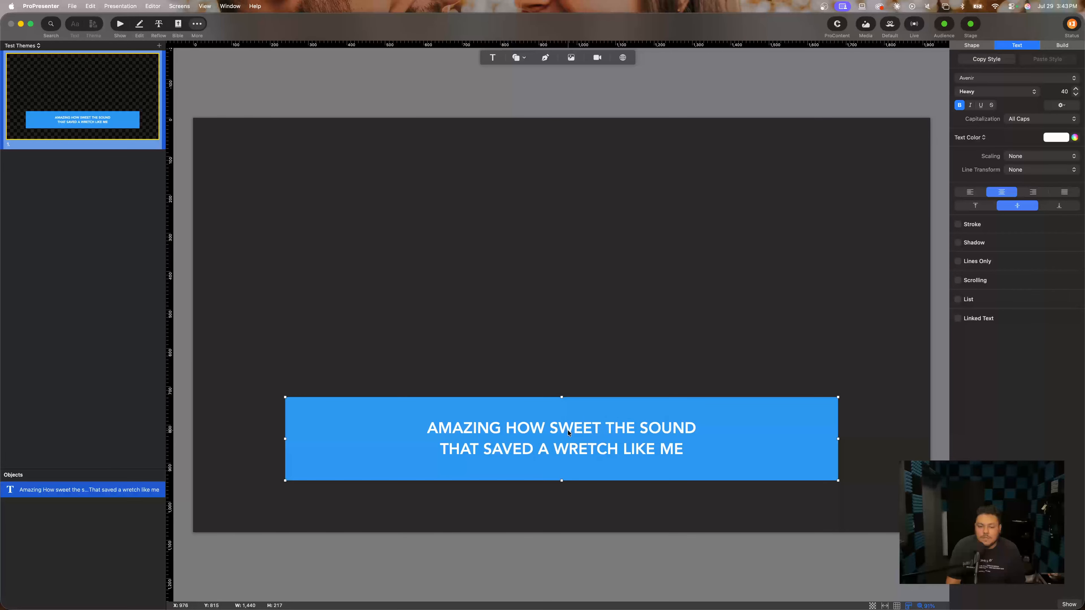
pyautogui.moveTo(568, 432); pyautogui.dragTo(566, 468)
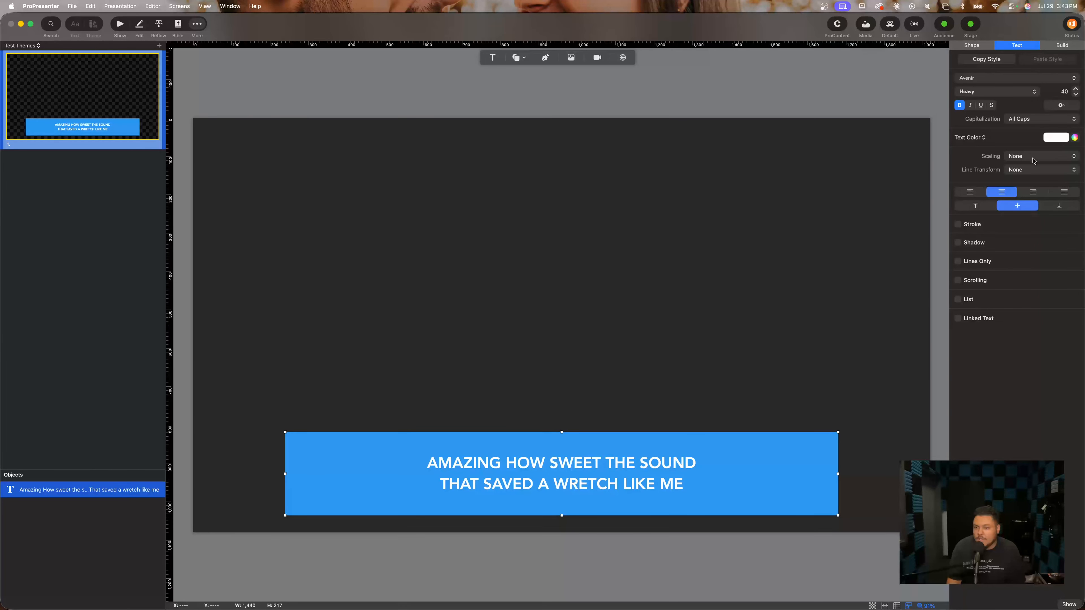
# Set the lyrics text box's fill color to black
pyautogui.click(972, 45)
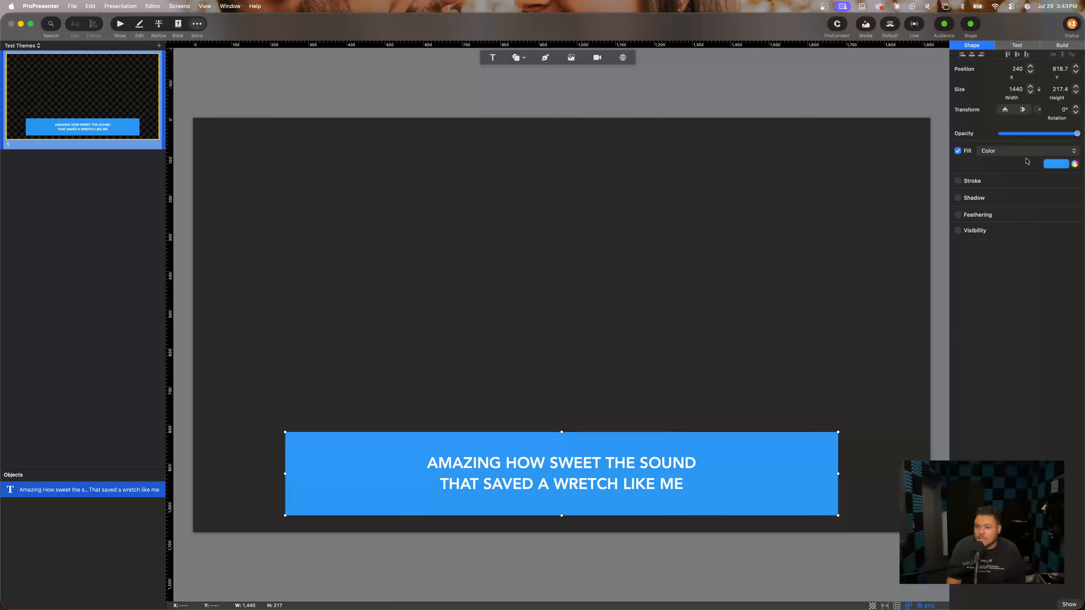
pyautogui.click(1060, 166)
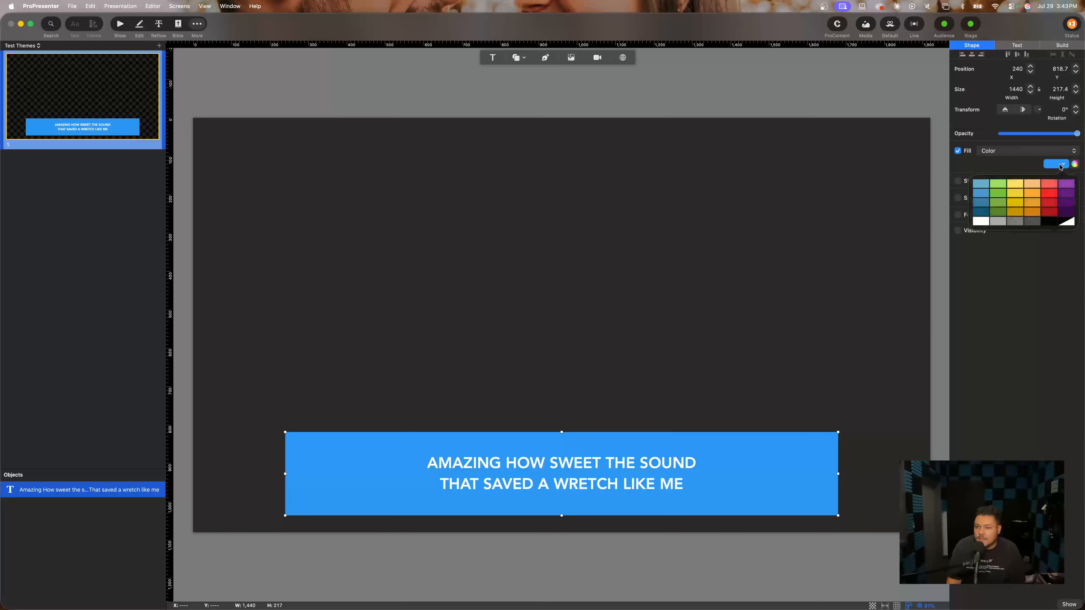
pyautogui.click(1050, 222)
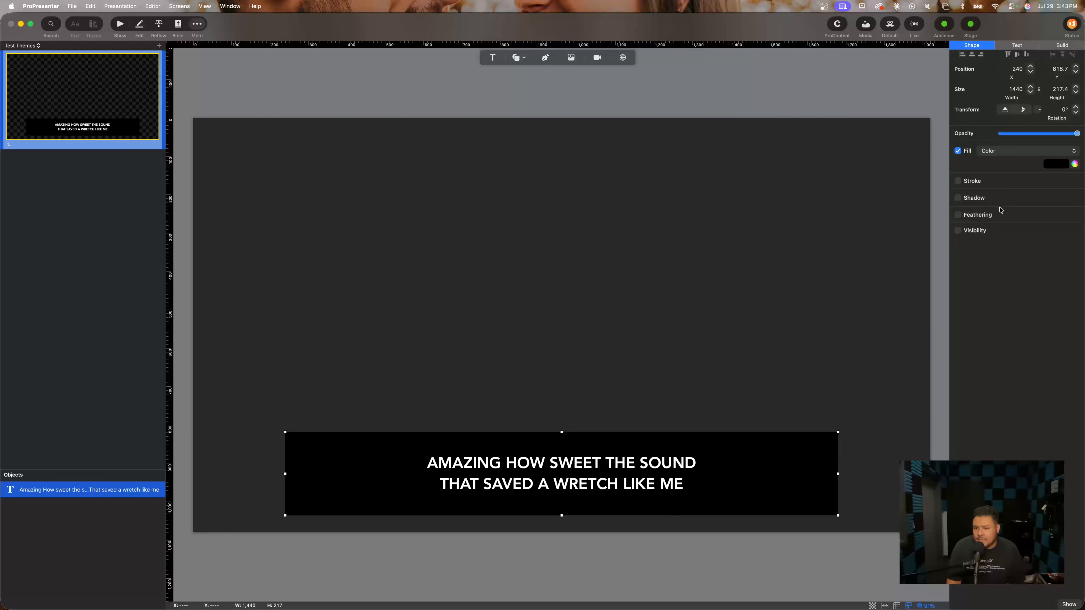
# Turn off the text box's fill and try out a white 3 pt shape stroke, removing the stroke again
pyautogui.click(957, 151)
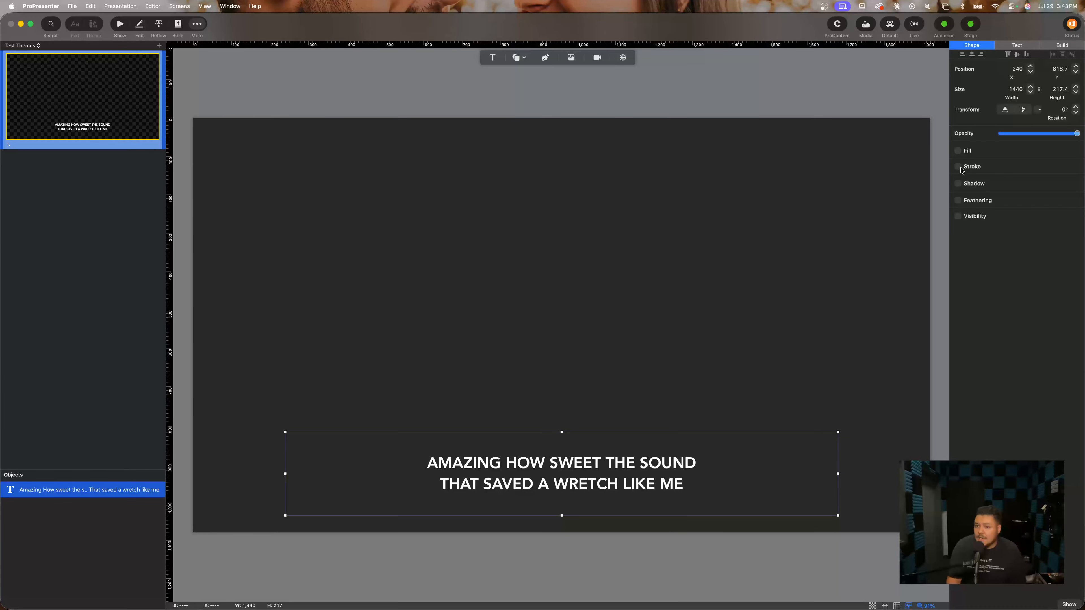
pyautogui.click(957, 167)
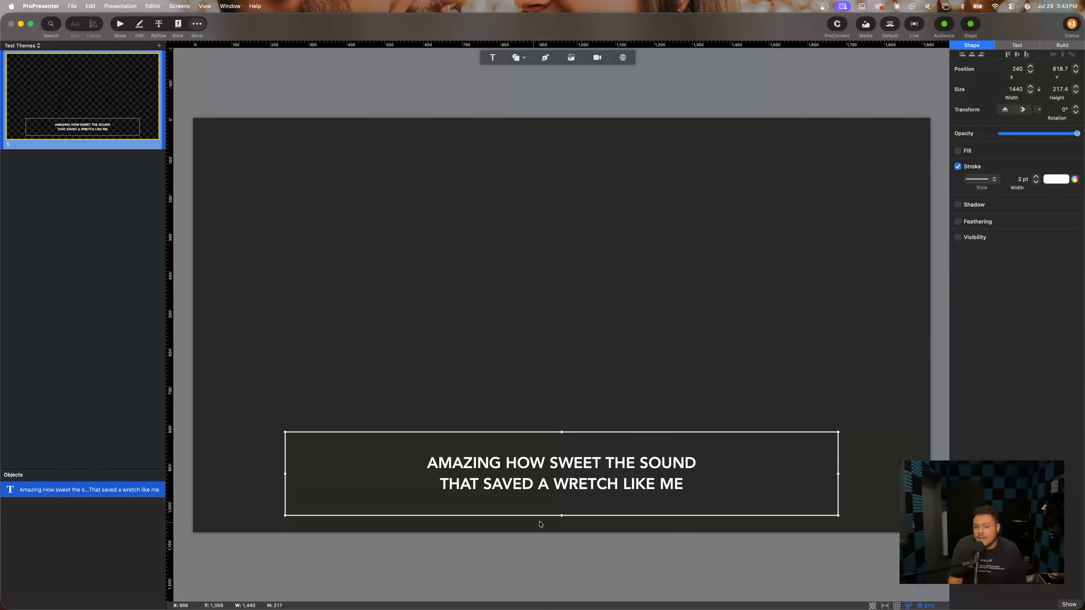
pyautogui.click(787, 381)
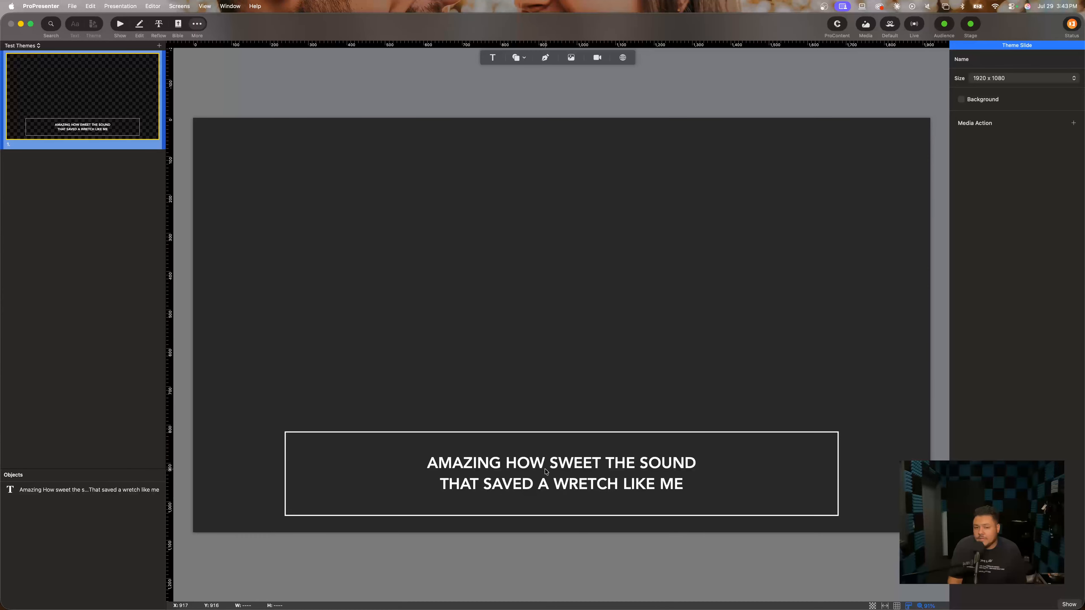
pyautogui.click(532, 497)
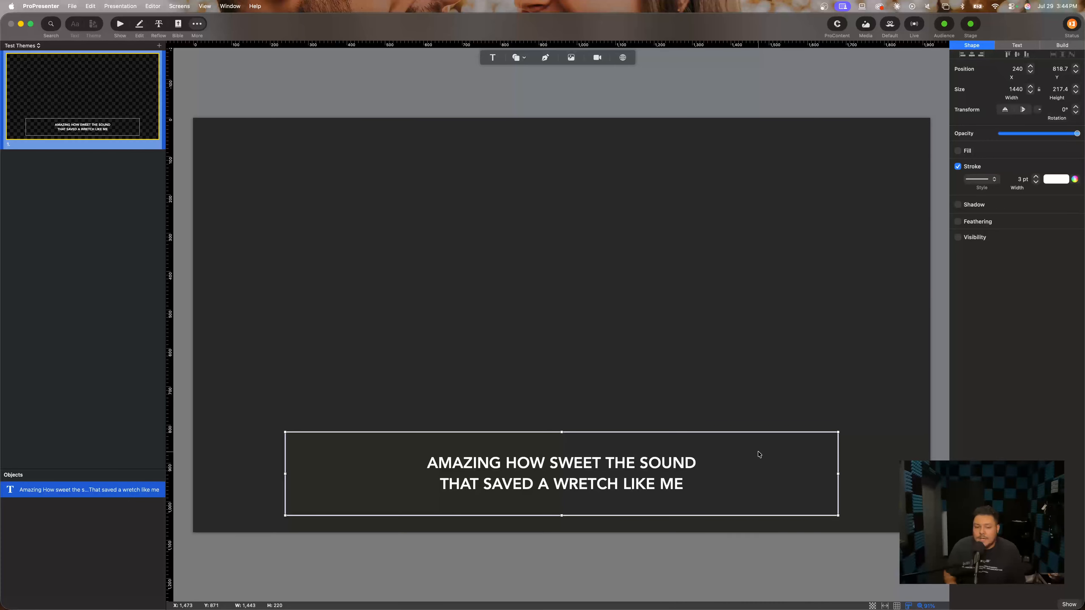
pyautogui.click(957, 167)
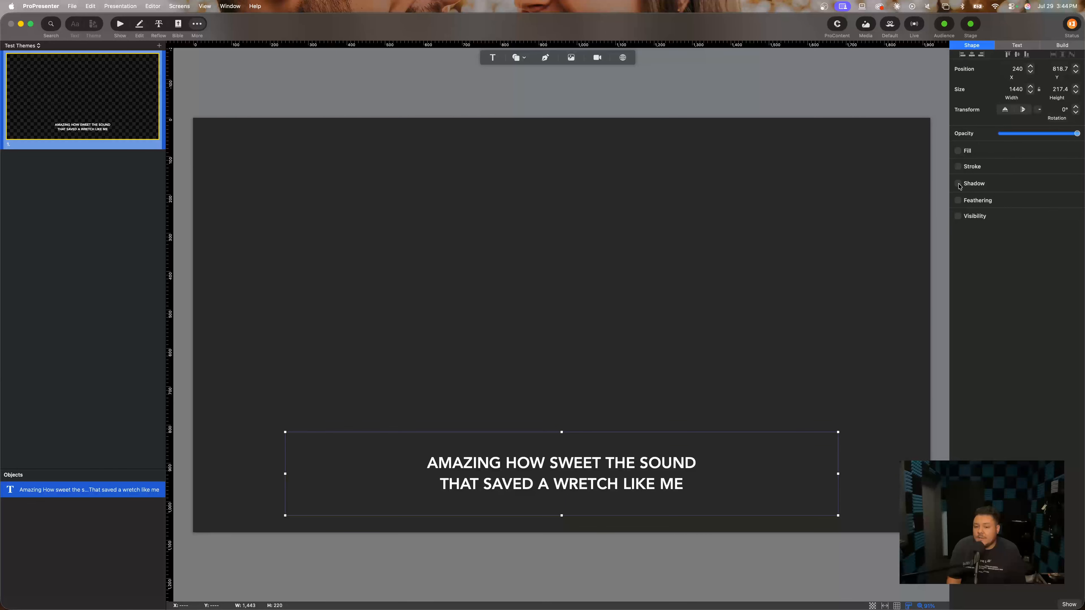
# Try out the shape shadow on the lyrics text box and turn it off again
pyautogui.click(958, 184)
pyautogui.click(702, 300)
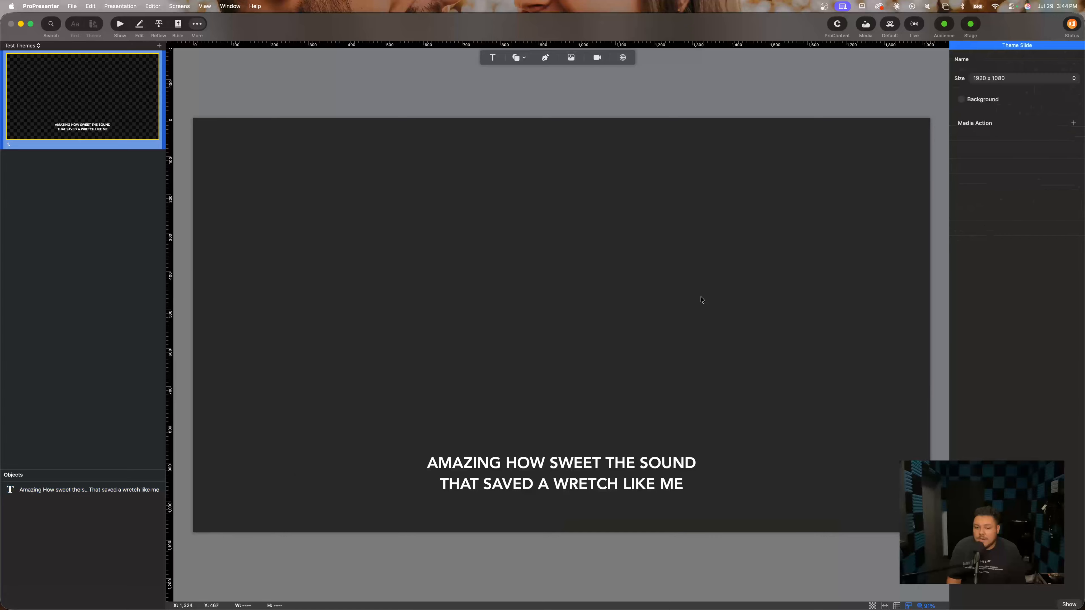
pyautogui.click(575, 476)
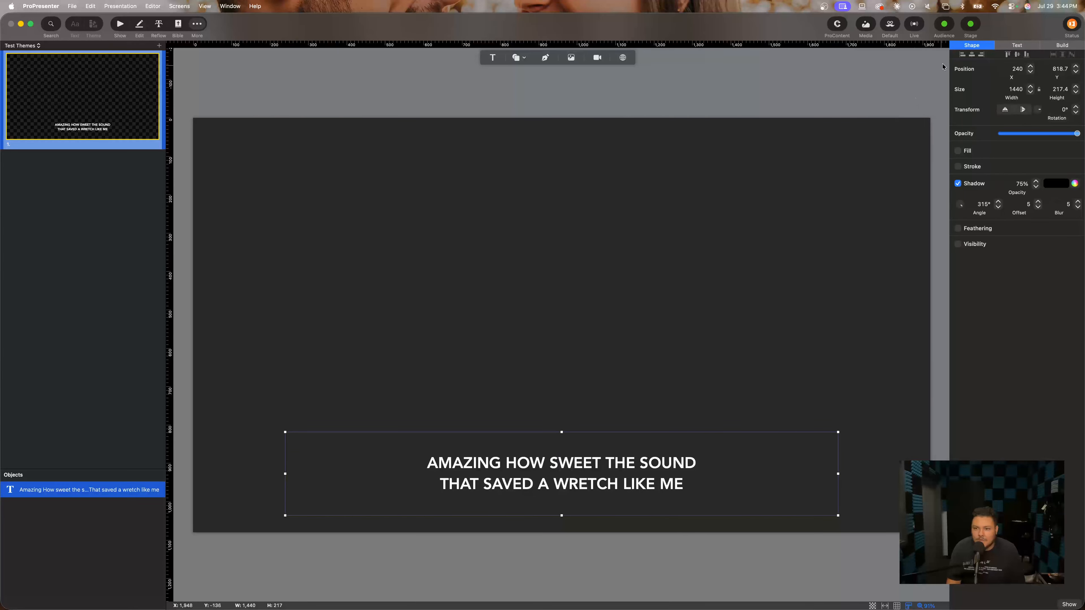
pyautogui.click(719, 416)
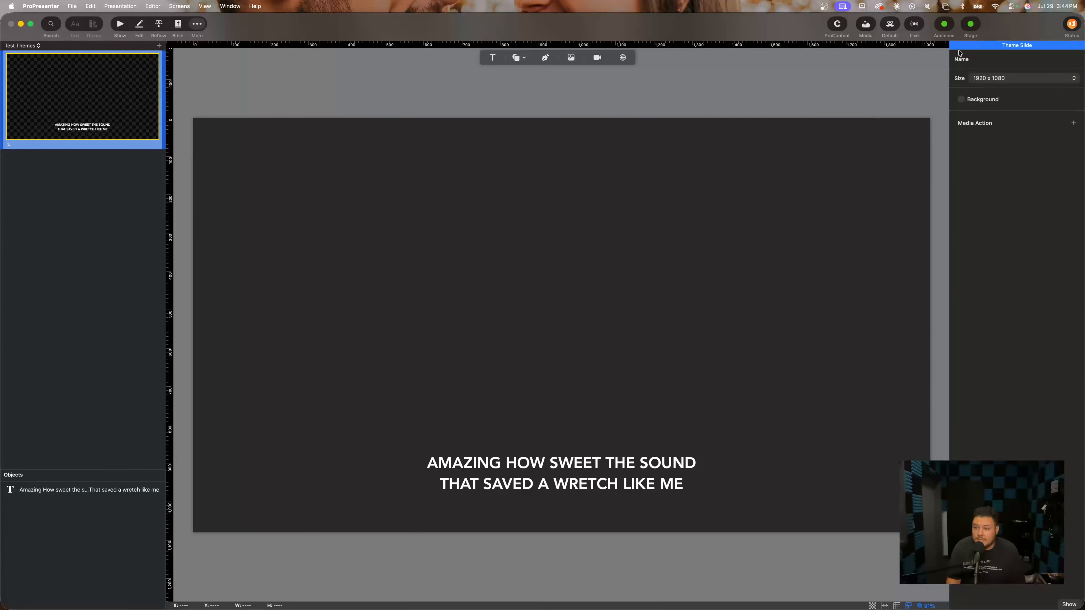
pyautogui.click(515, 504)
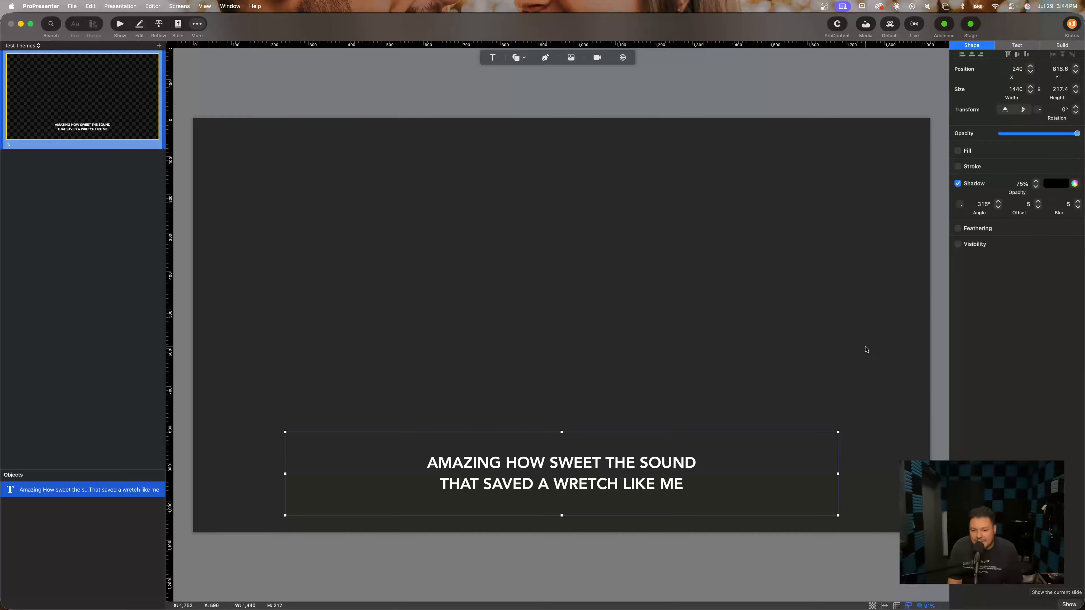
pyautogui.click(958, 184)
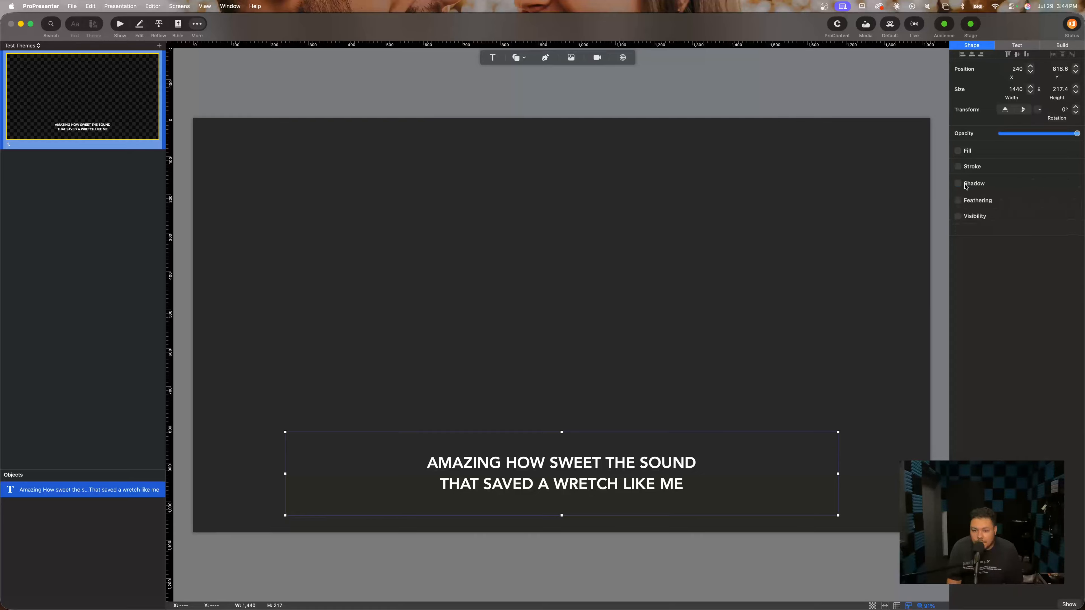
pyautogui.click(965, 186)
pyautogui.click(964, 185)
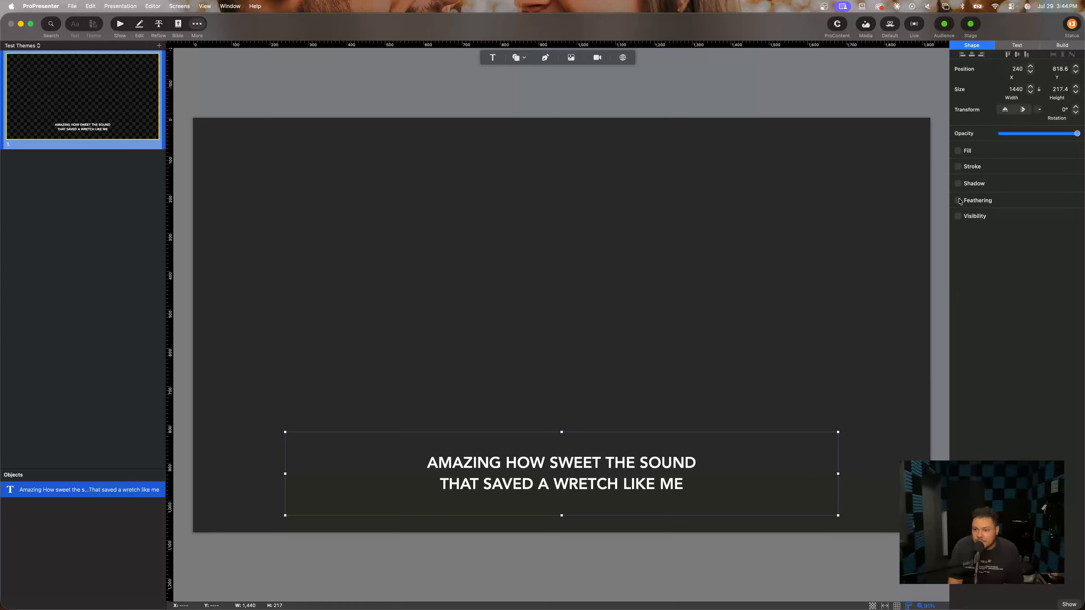
# Turn the lyrics text box's black color fill back on
pyautogui.click(958, 151)
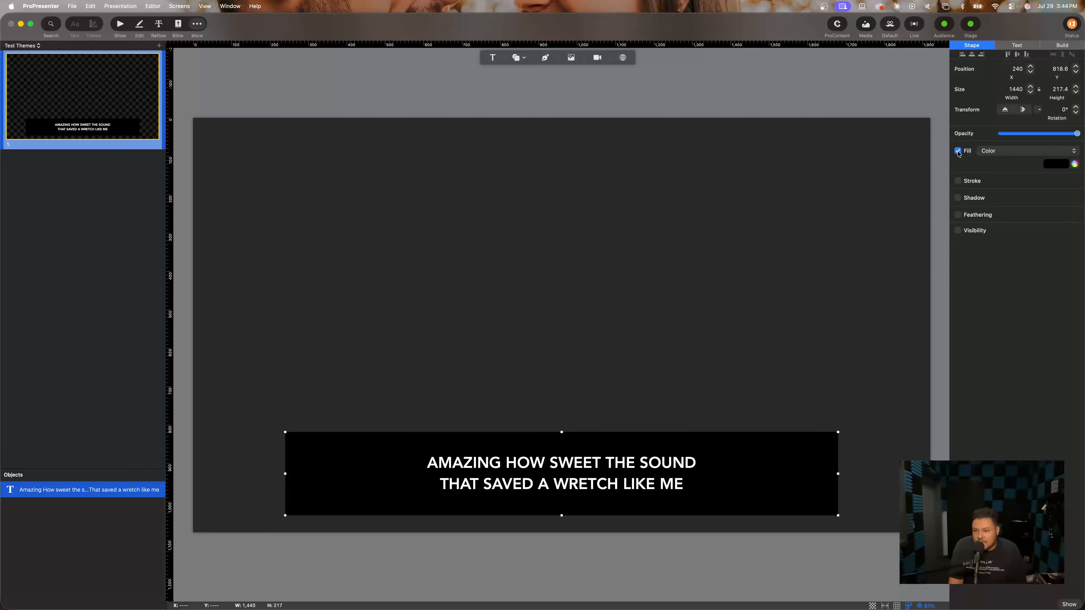
pyautogui.click(1051, 167)
pyautogui.click(1013, 160)
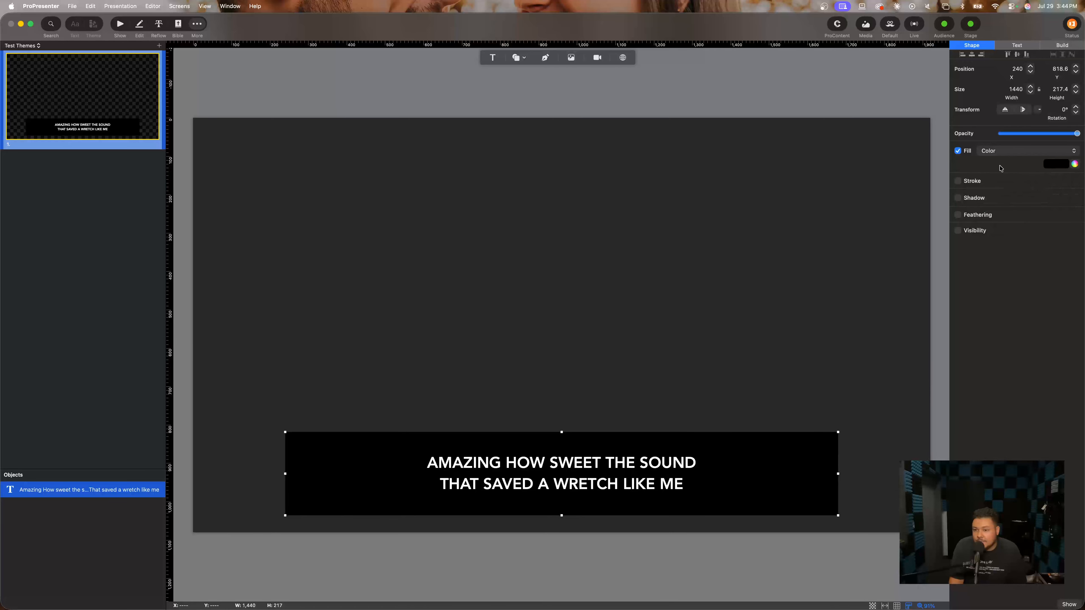
# Try out feathering on the text box, reduce it to 0% and turn it off
pyautogui.click(958, 215)
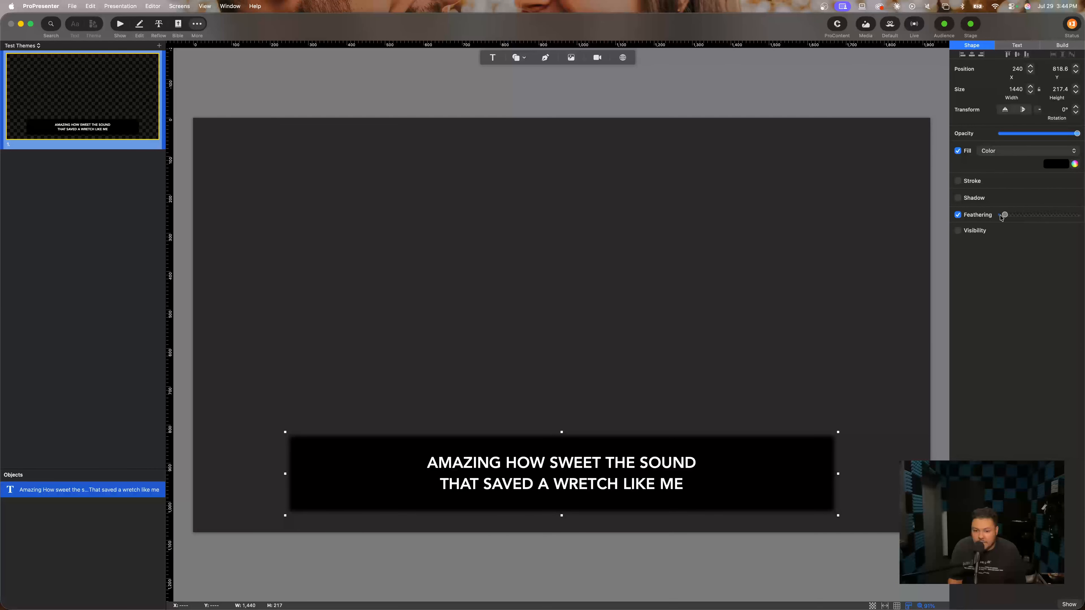
pyautogui.moveTo(1001, 217); pyautogui.dragTo(975, 217)
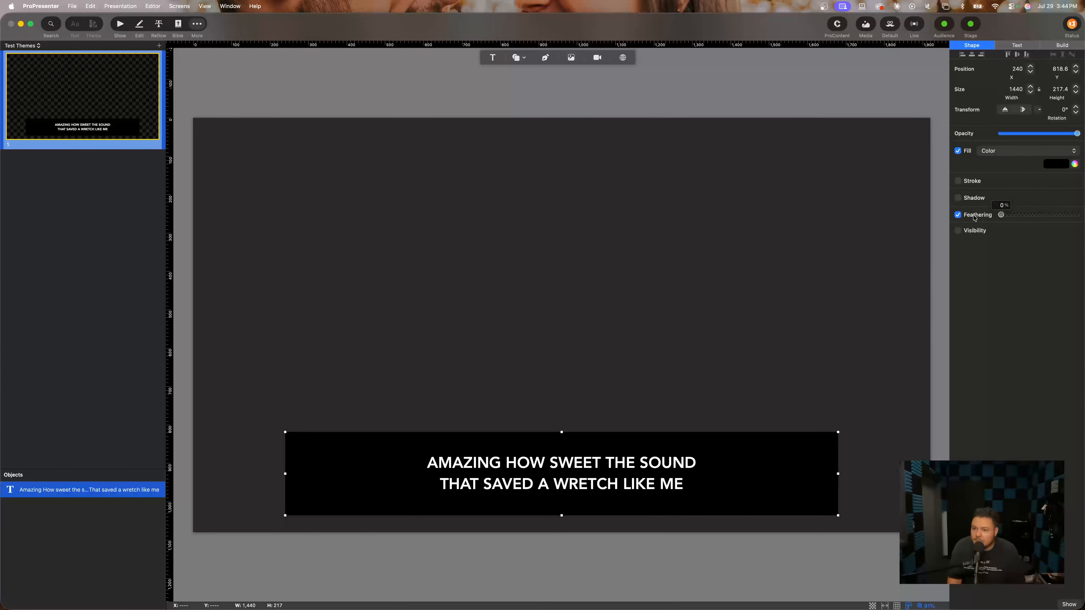
pyautogui.click(974, 216)
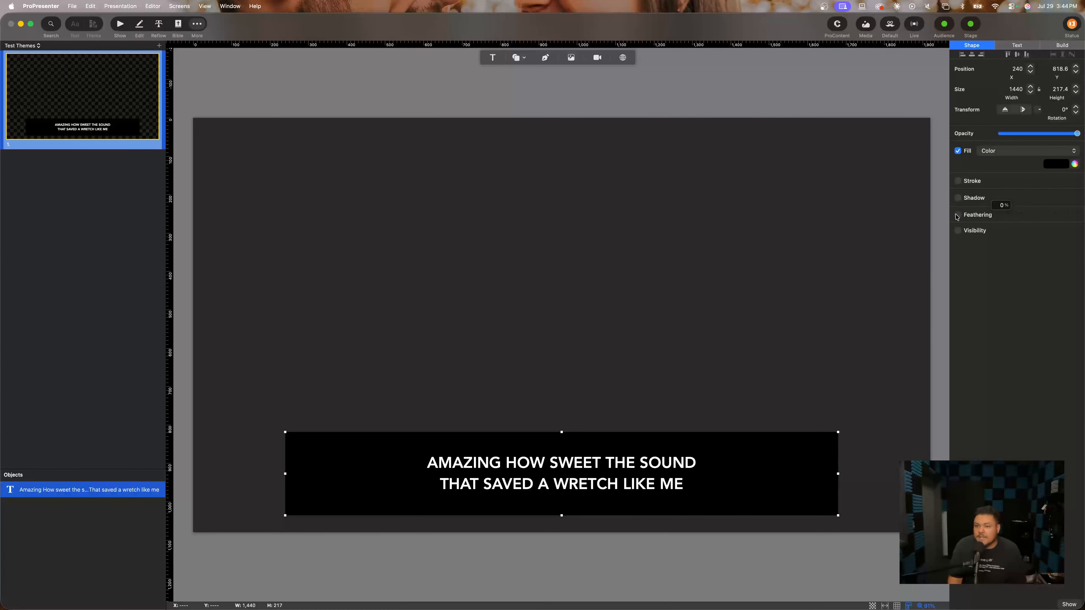
# Turn on the text box's visibility conditions, review the available condition types and turn visibility off again
pyautogui.click(970, 231)
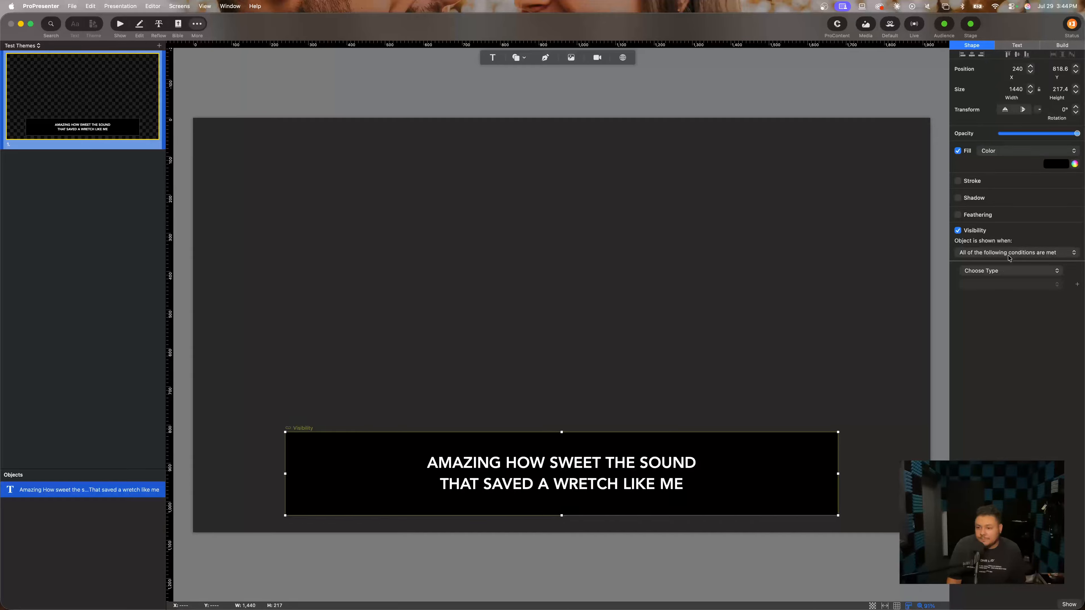
pyautogui.click(1002, 270)
pyautogui.moveTo(1004, 276)
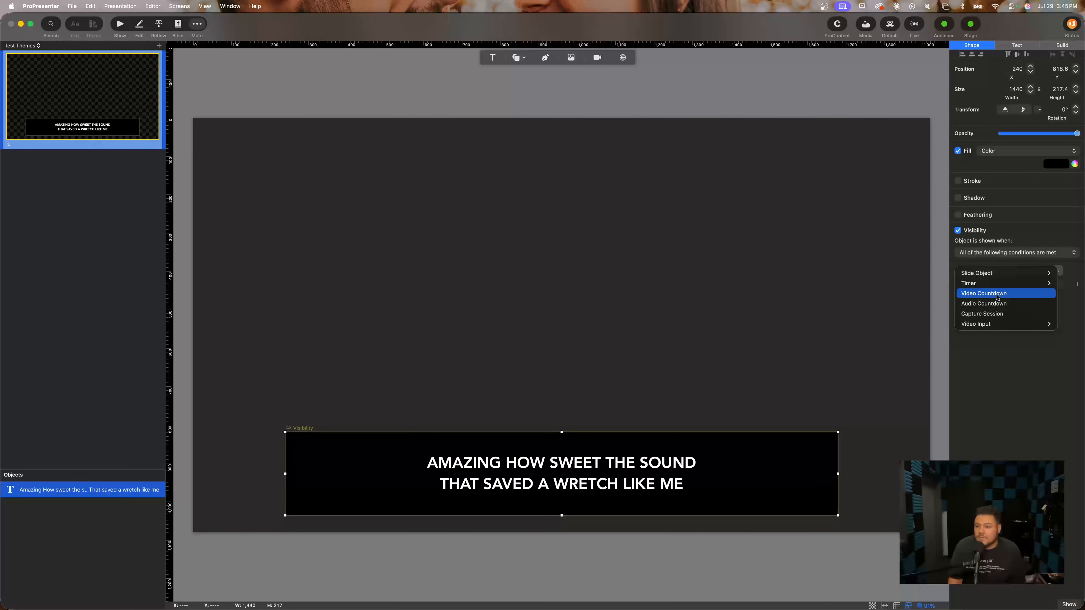
pyautogui.click(1005, 366)
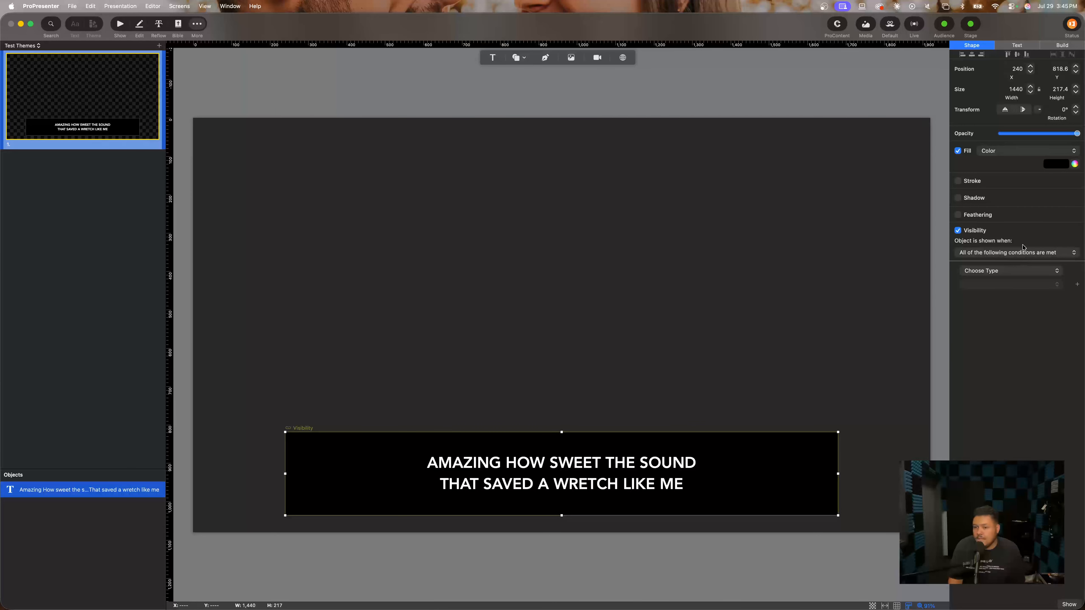
pyautogui.click(966, 231)
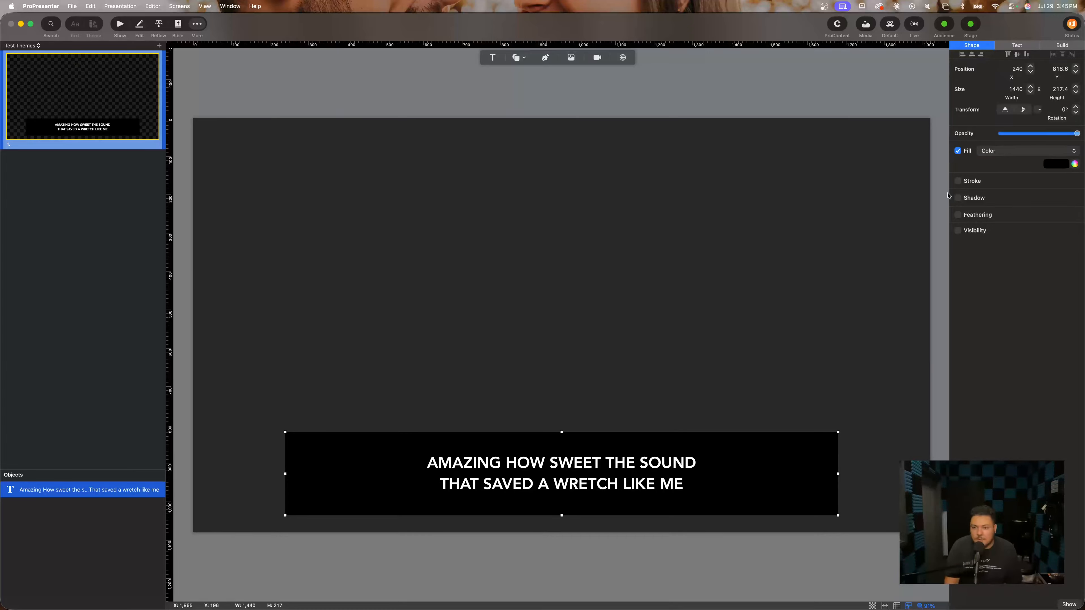
# Try out a red text stroke with width 5 on the lyrics and turn the stroke off
pyautogui.click(1017, 45)
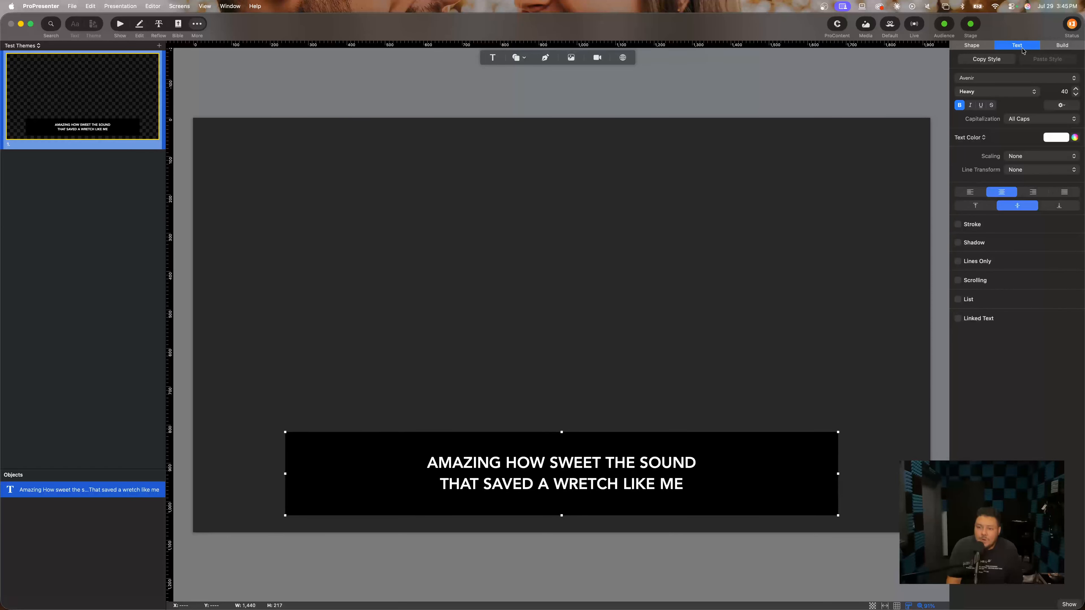
pyautogui.click(958, 225)
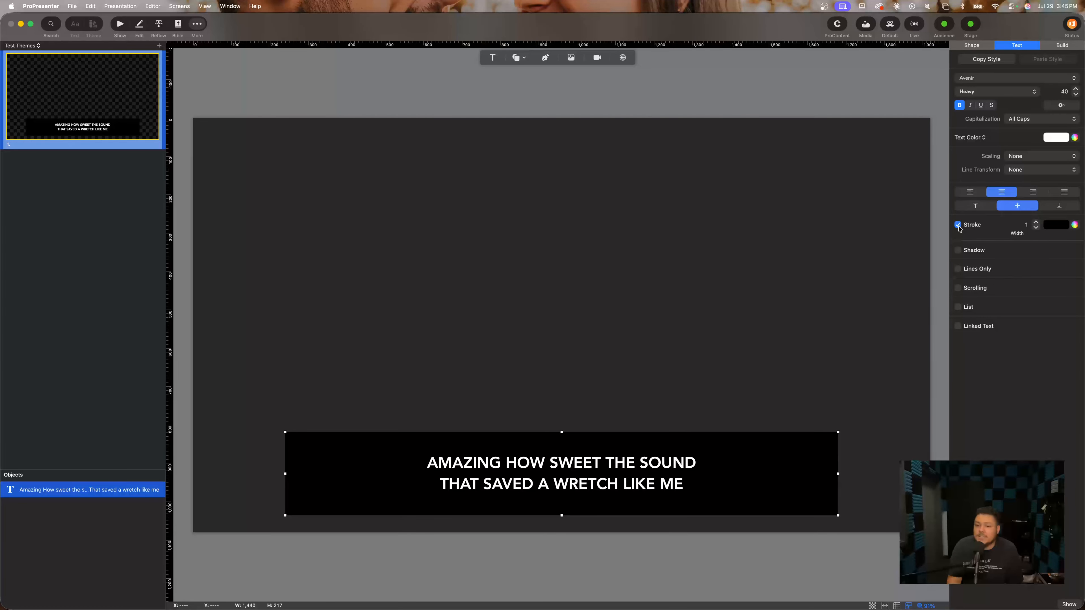
pyautogui.click(1053, 225)
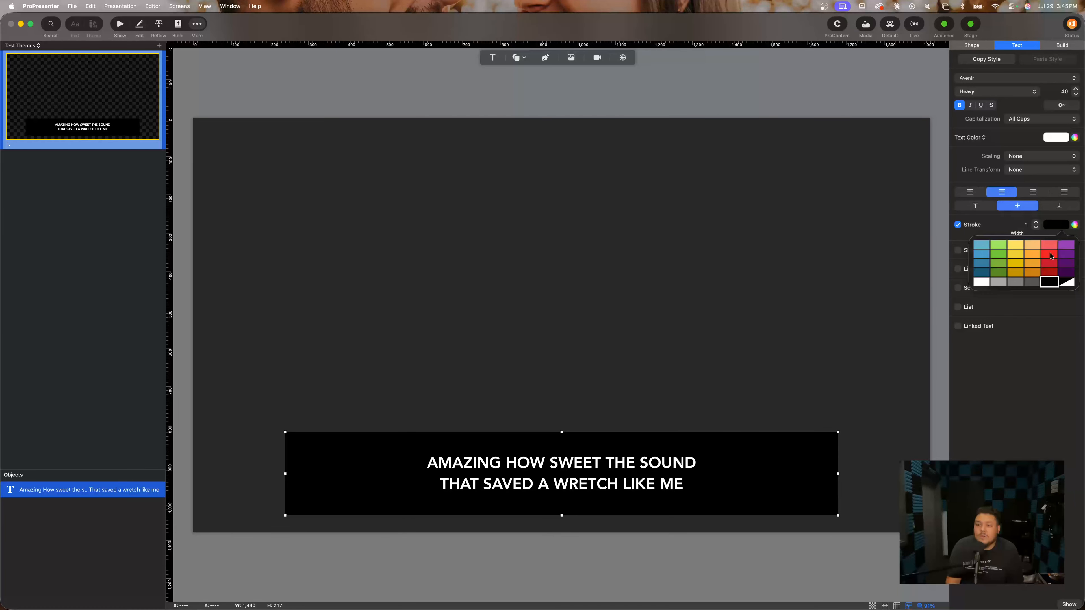
pyautogui.click(1051, 254)
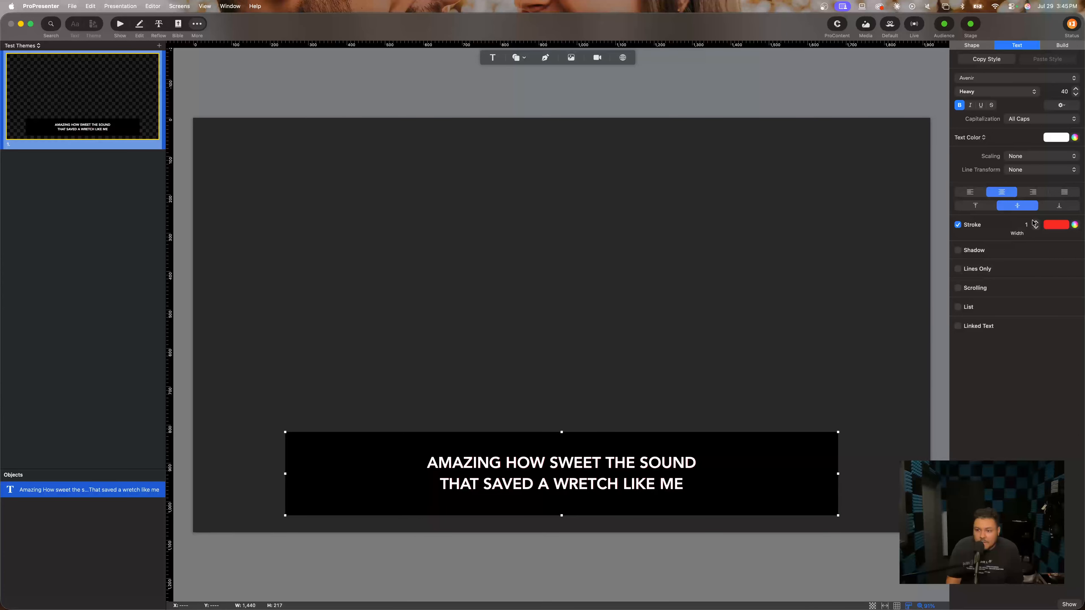
pyautogui.click(1036, 222)
pyautogui.click(1035, 222)
pyautogui.click(1035, 222)
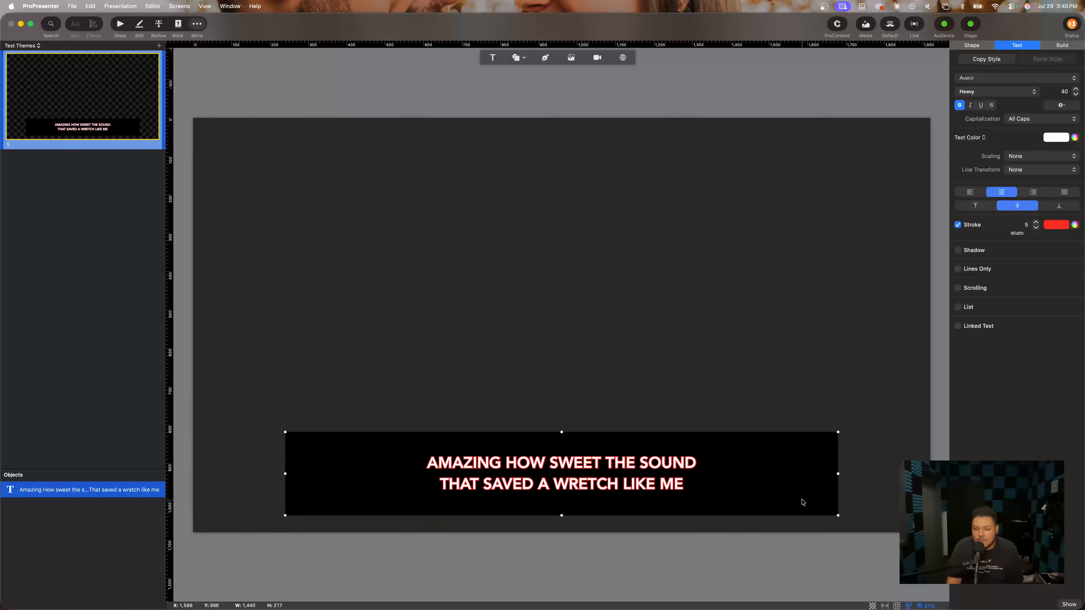
pyautogui.click(957, 225)
# Turn on the text shadow for the lyrics and set its color to red
pyautogui.click(957, 242)
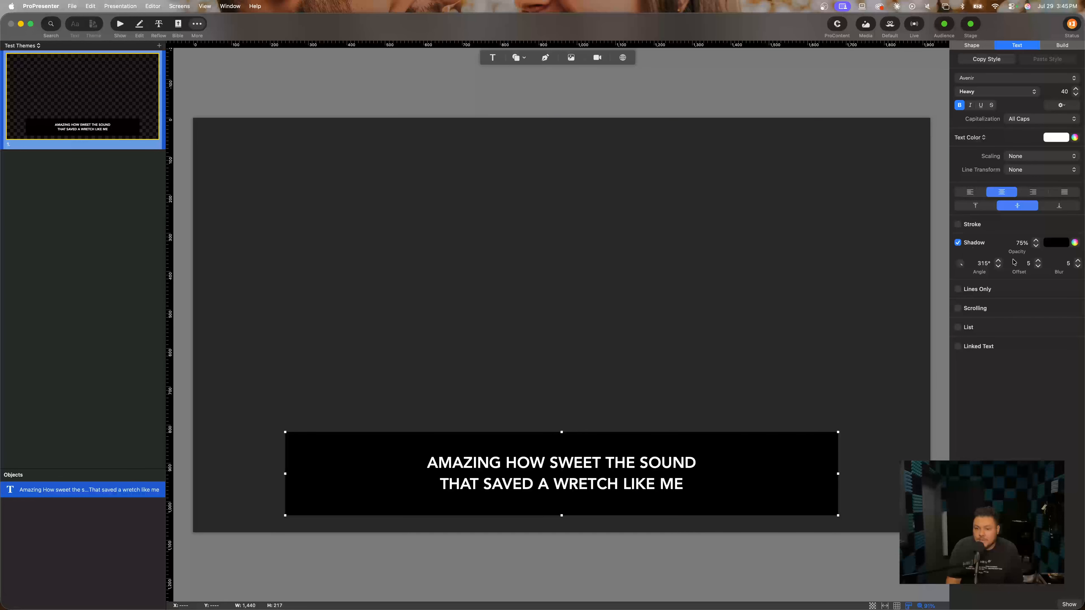
pyautogui.click(1053, 246)
pyautogui.click(1053, 270)
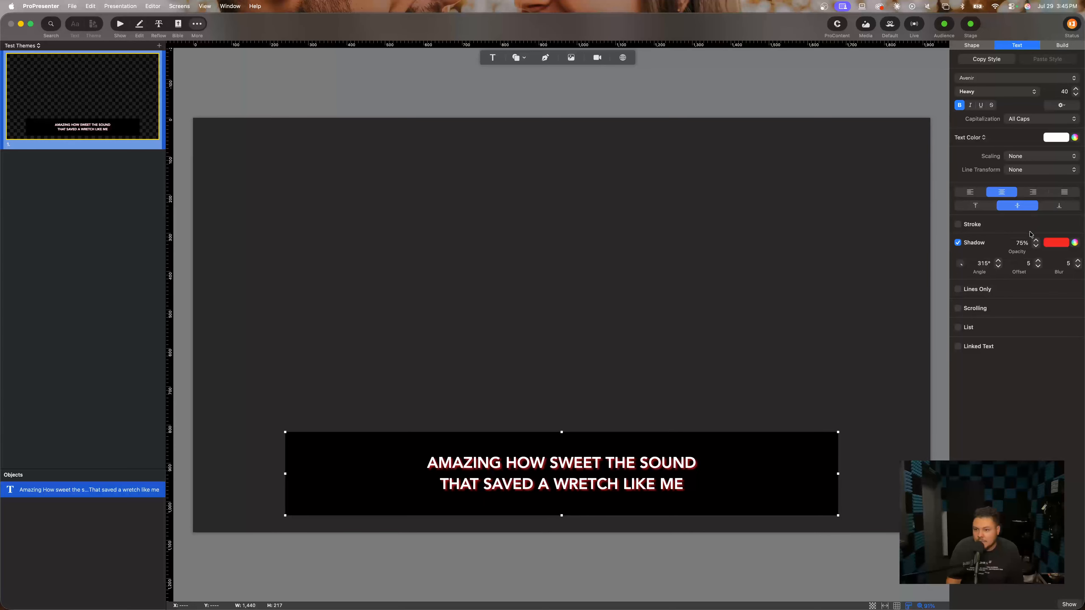
# Turn off the text shadow on the lyrics
pyautogui.click(1037, 239)
pyautogui.click(1056, 243)
pyautogui.click(957, 242)
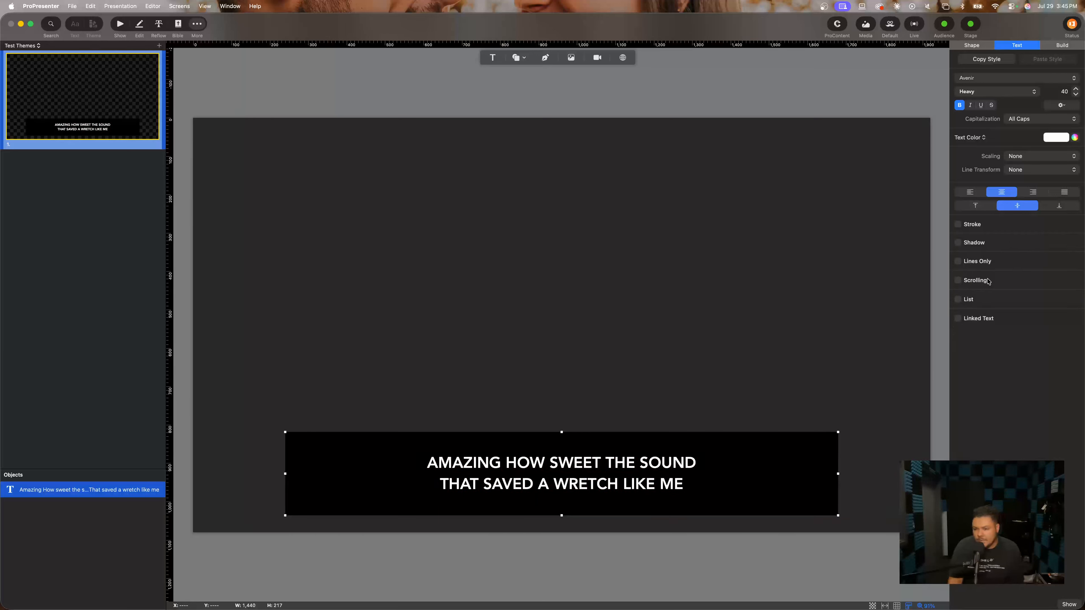
# Turn on Lines Only for the lyrics background, using Line Width and a horizontal padding of 30
pyautogui.click(973, 264)
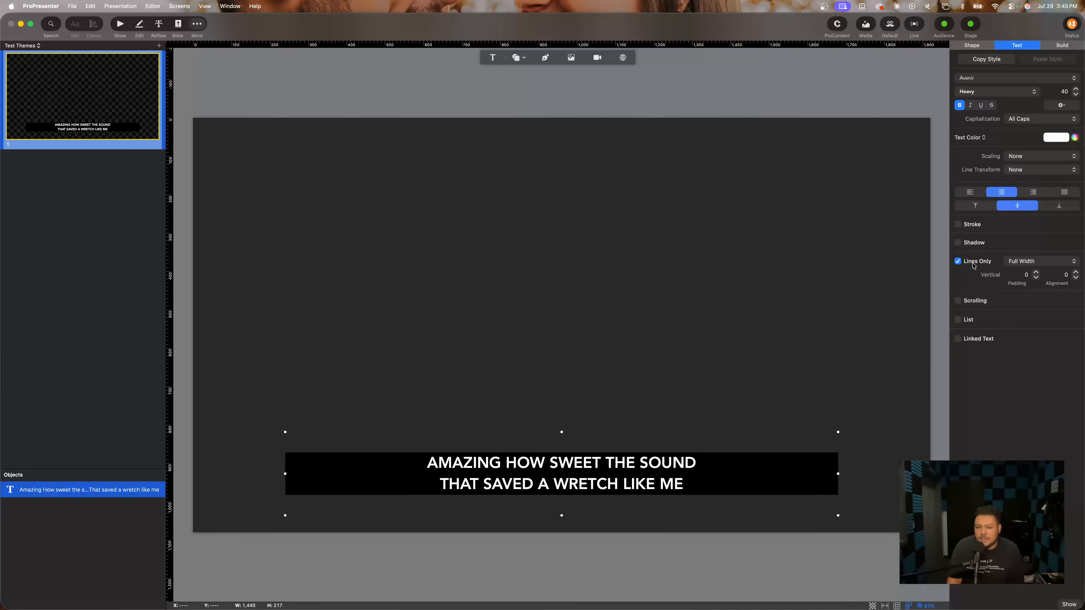
pyautogui.click(1039, 262)
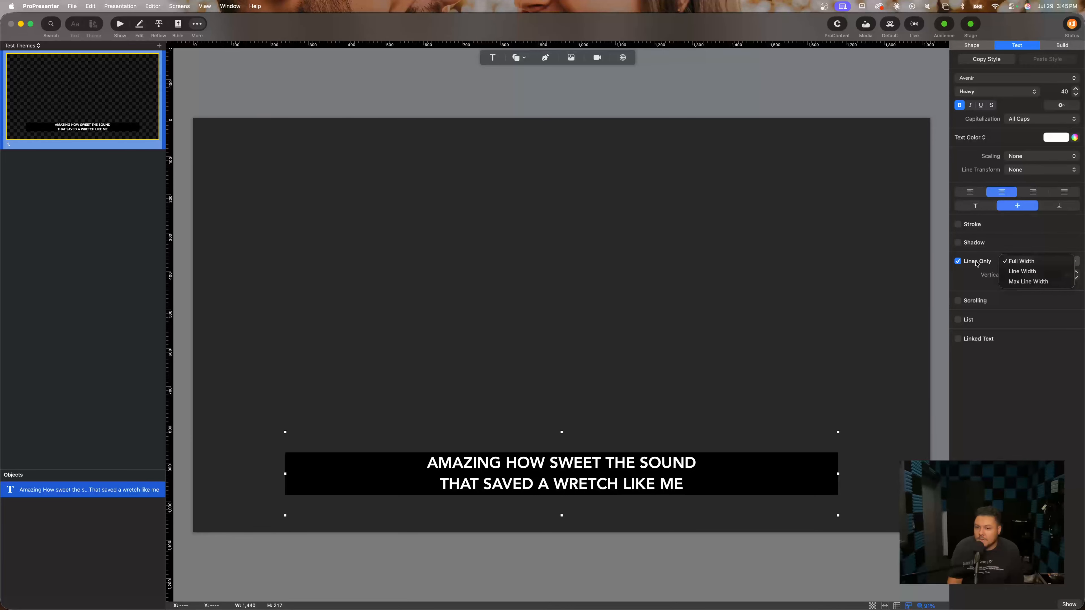
pyautogui.click(1029, 272)
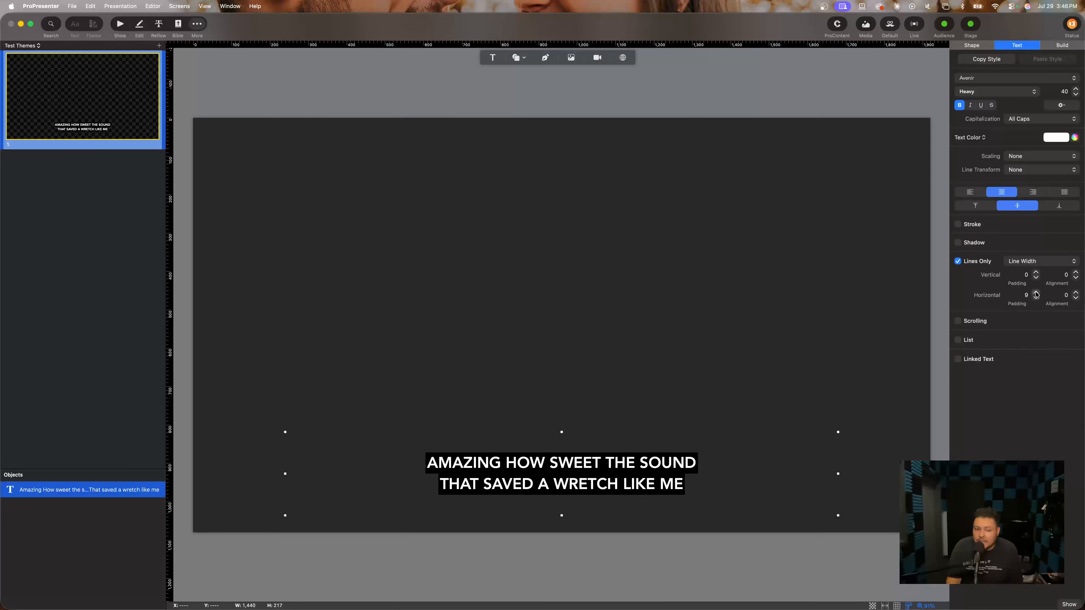
pyautogui.moveTo(1036, 294); pyautogui.dragTo(1036, 294)
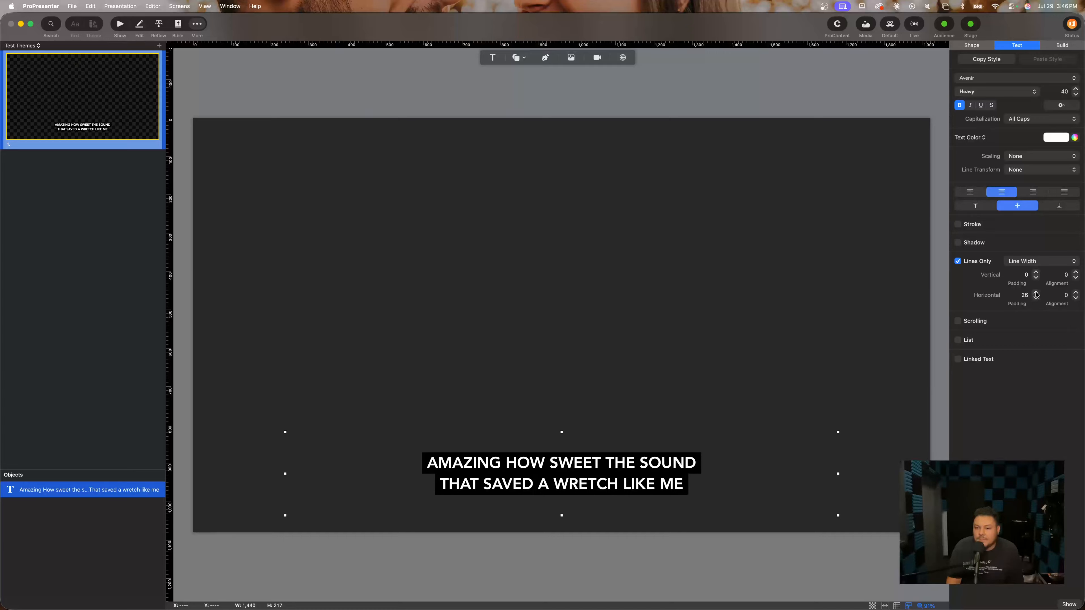
pyautogui.click(1036, 293)
# Set the vertical padding of the lyrics' line background to 10
pyautogui.click(1035, 273)
pyautogui.click(1035, 273)
pyautogui.click(1035, 272)
pyautogui.click(1035, 272)
pyautogui.click(1036, 272)
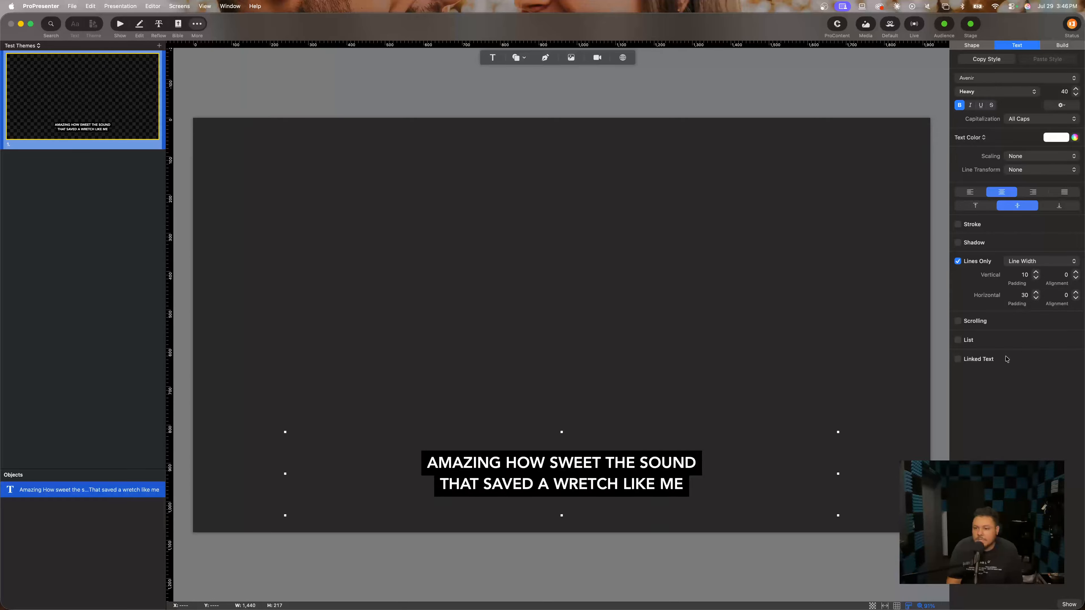
# Try out leftward text scrolling on the lyrics at 72% speed
pyautogui.click(960, 323)
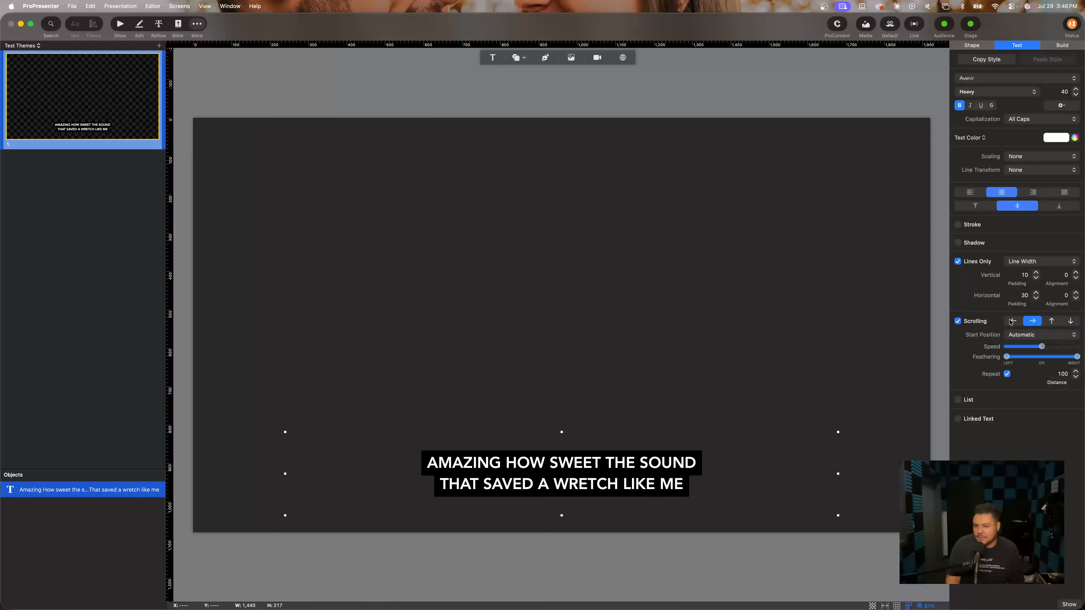
pyautogui.moveTo(1042, 349); pyautogui.dragTo(1058, 349)
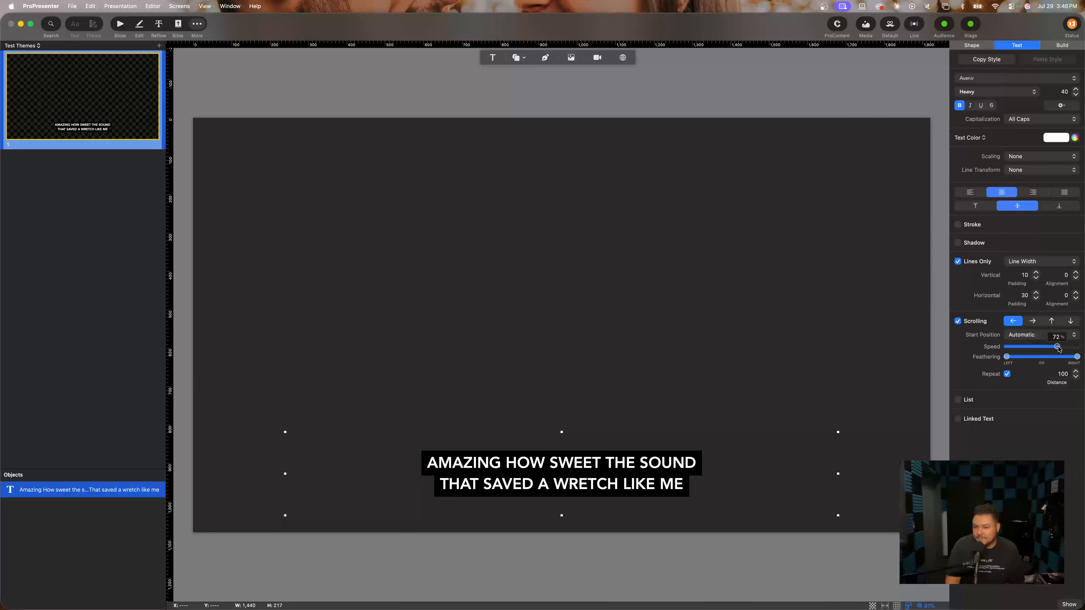
pyautogui.click(663, 426)
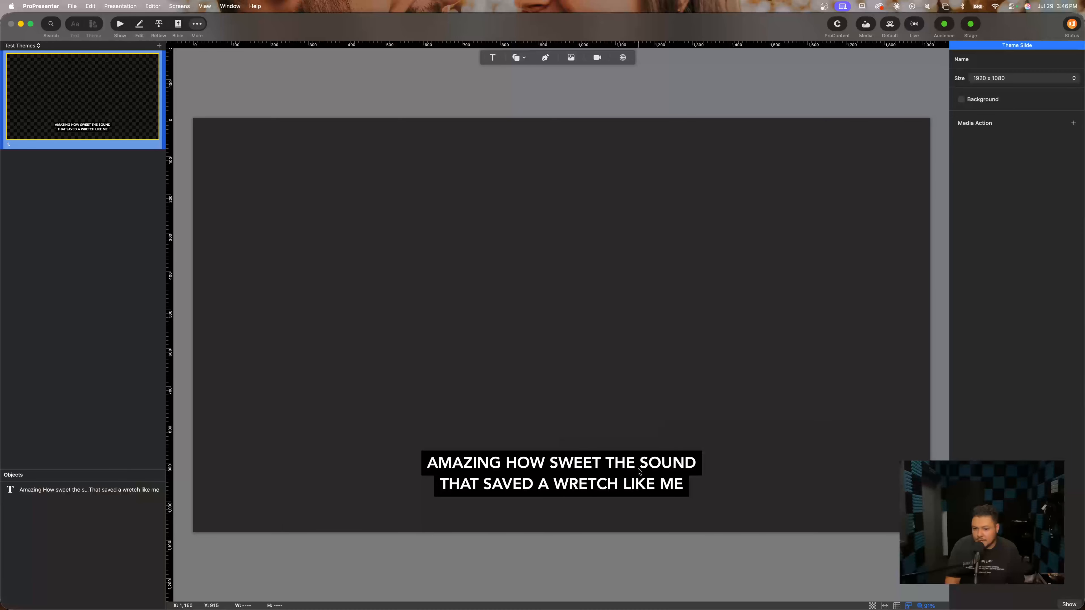
# Enter the lyrics text for editing and turn Lines Only off and back on to compare the backgrounds
pyautogui.doubleClick(637, 470)
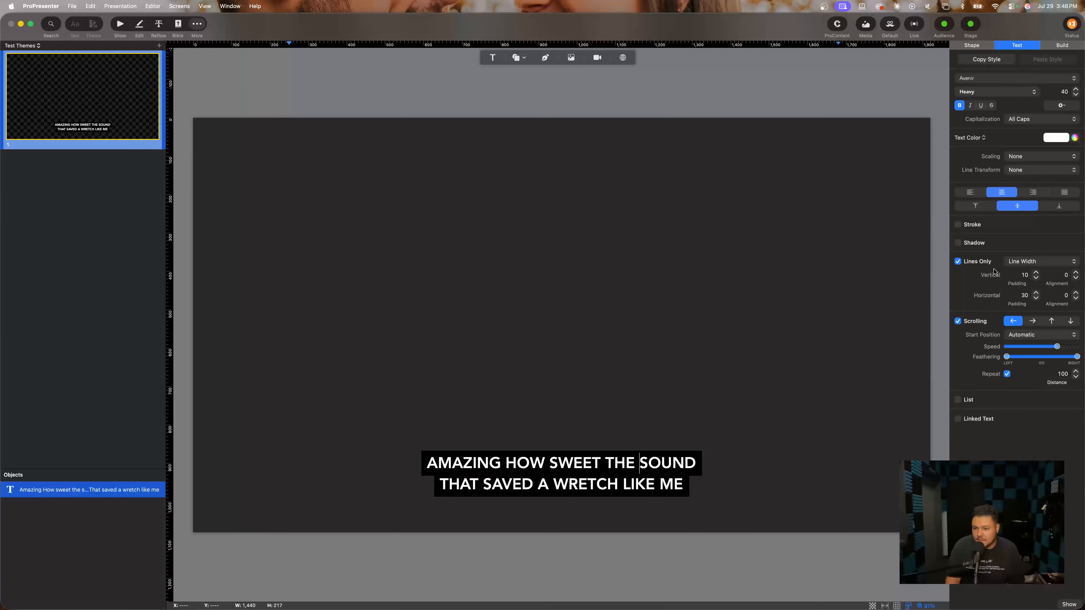
pyautogui.click(978, 263)
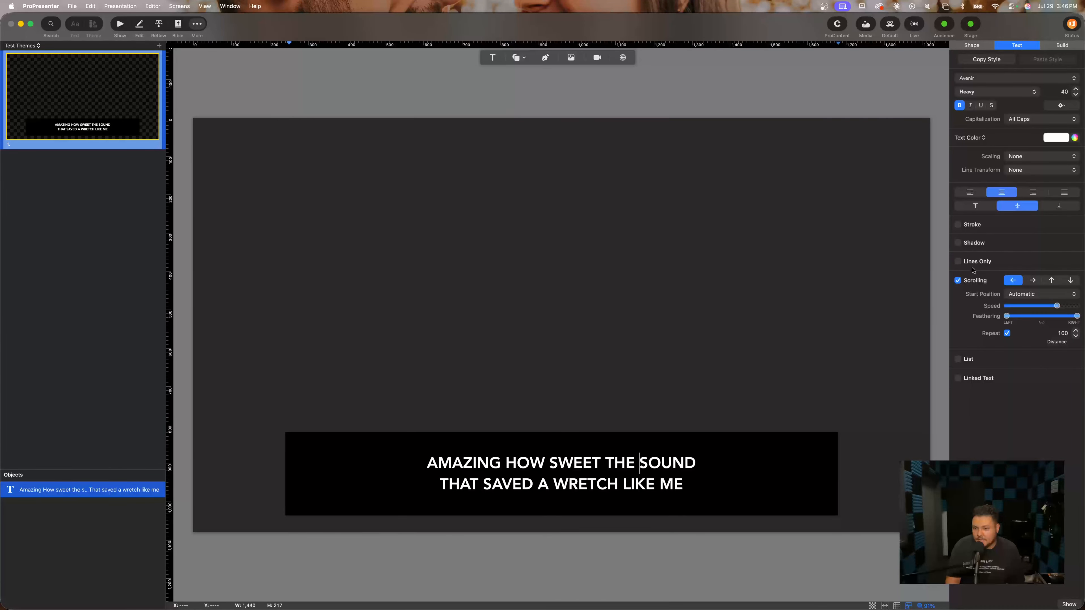
pyautogui.click(974, 262)
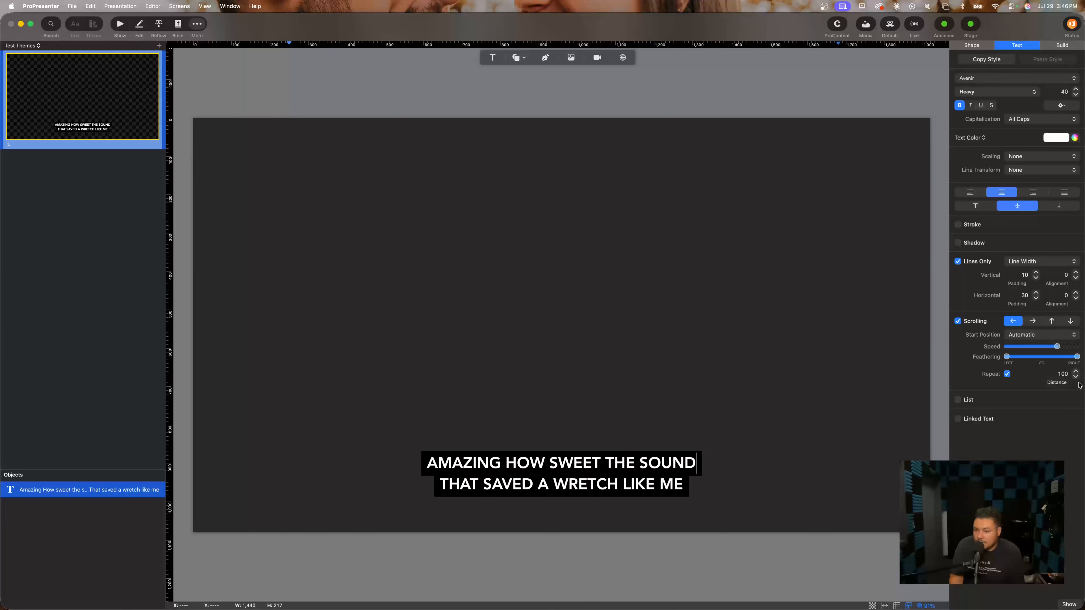
# Try rightward and leftward scrolling with the start position set to Off-Screen, and turn scrolling off
pyautogui.click(1032, 321)
pyautogui.click(1035, 335)
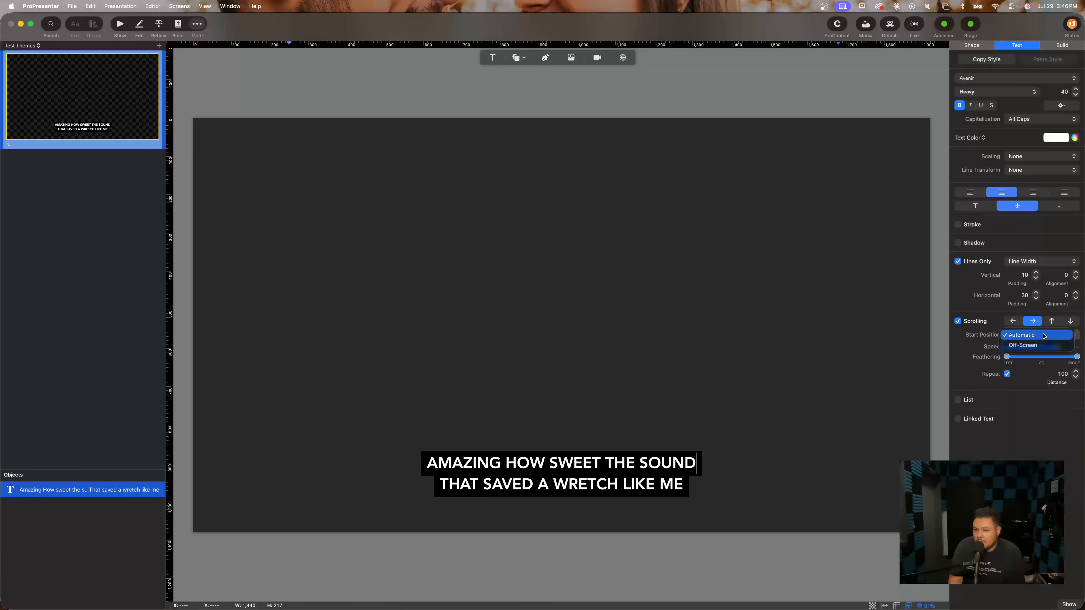
pyautogui.click(1034, 345)
pyautogui.click(1013, 321)
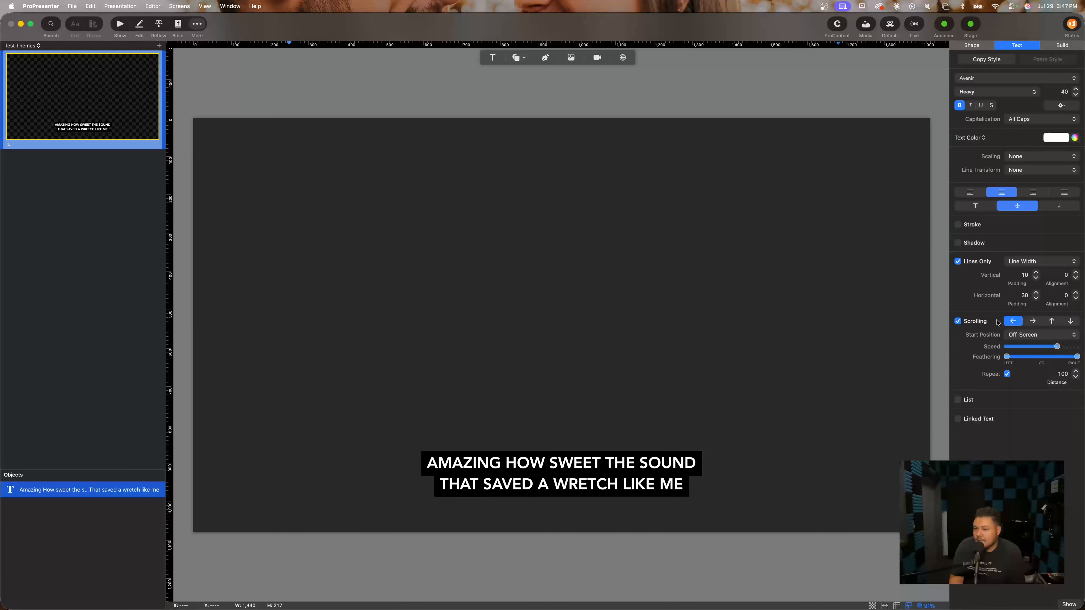
pyautogui.click(958, 321)
# Try out list formatting on the lyrics, review the bullet and numbering styles, and turn the list off
pyautogui.click(958, 340)
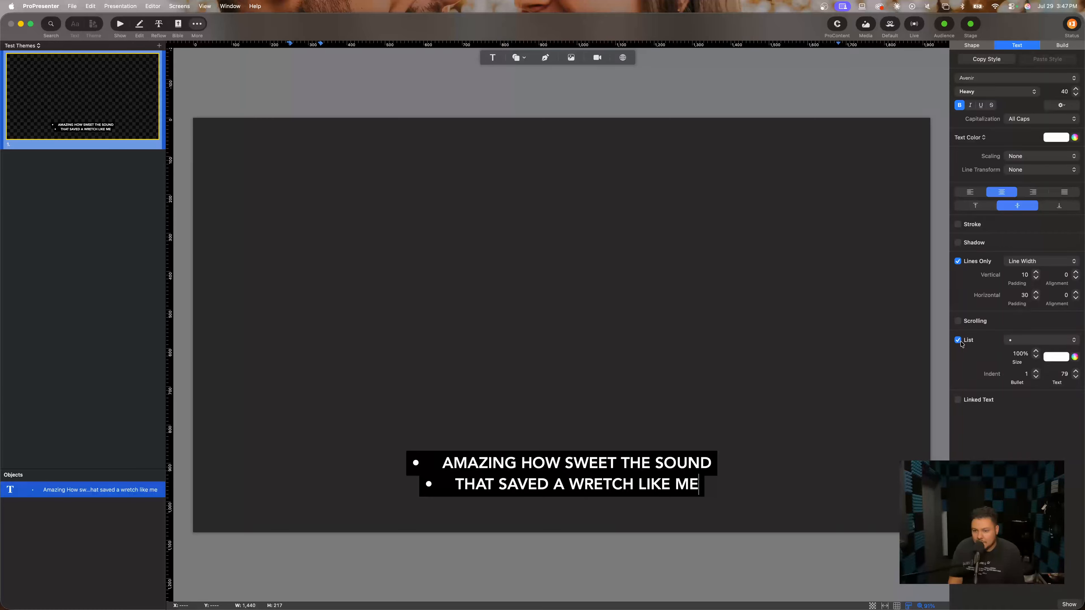
pyautogui.click(1017, 340)
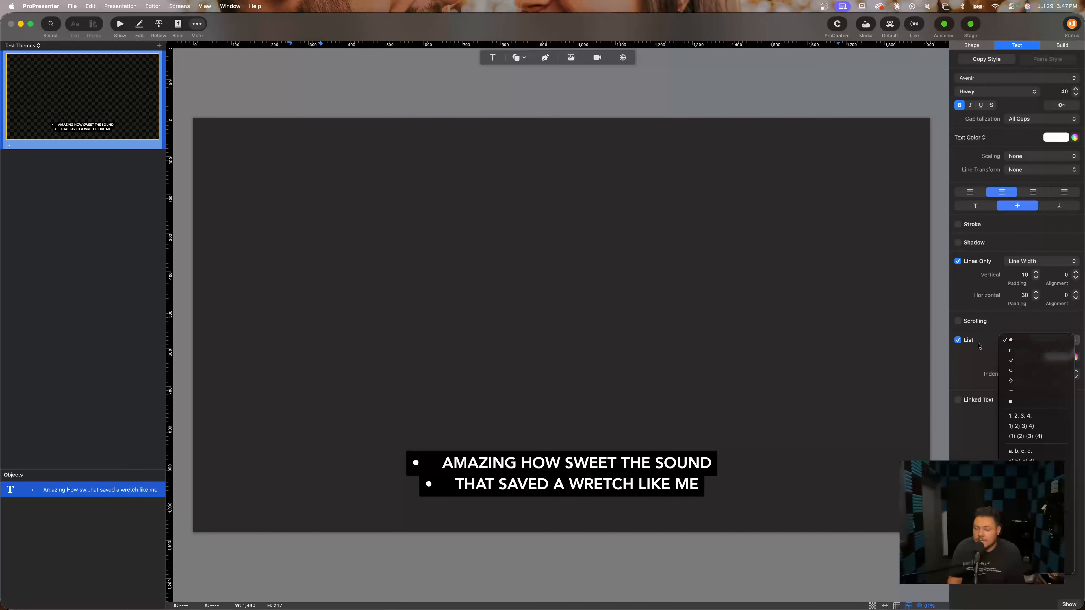
pyautogui.click(969, 366)
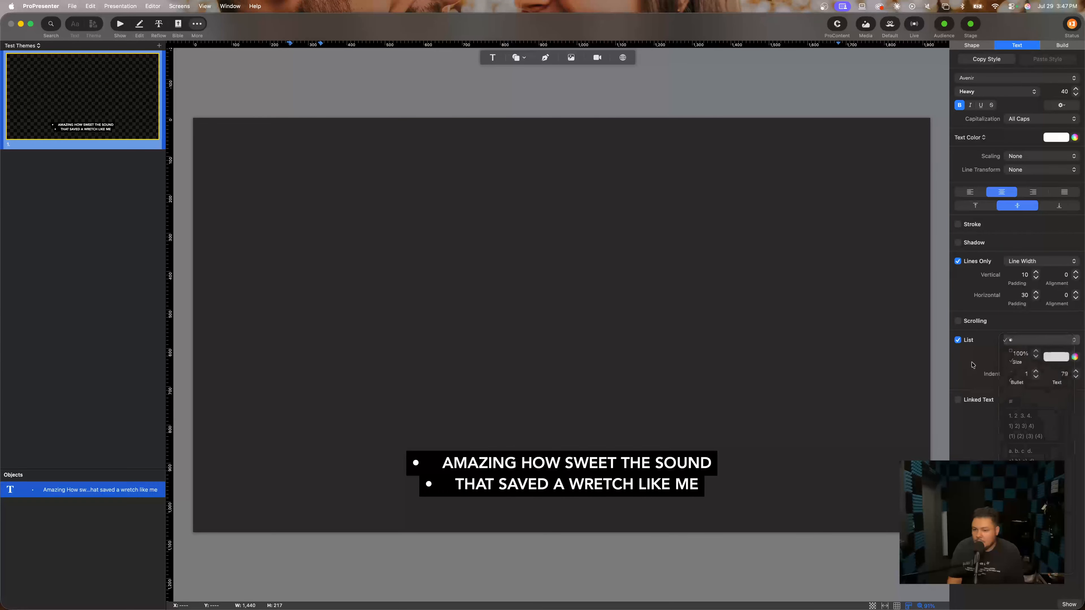
pyautogui.click(970, 340)
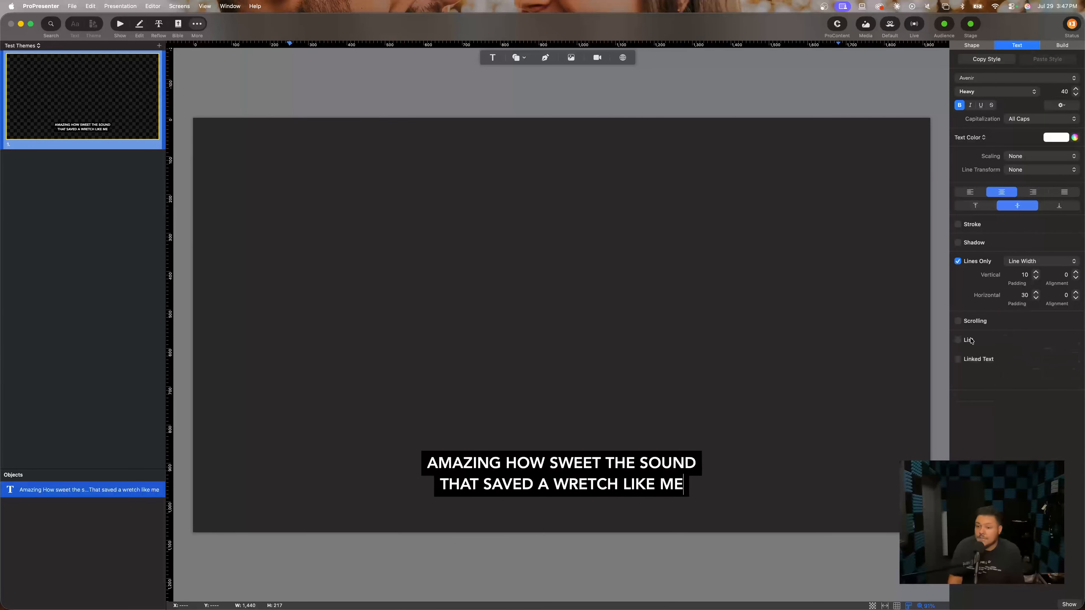
# Turn on linked text for the lyrics box, review the available link types and turn it off again
pyautogui.click(982, 361)
pyautogui.click(1034, 362)
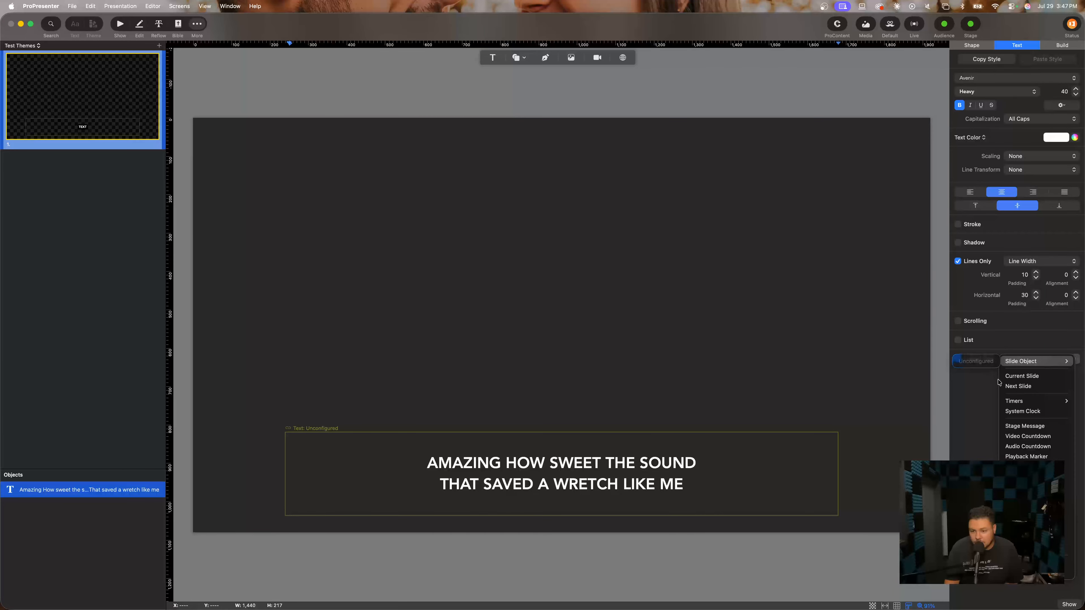
pyautogui.click(978, 403)
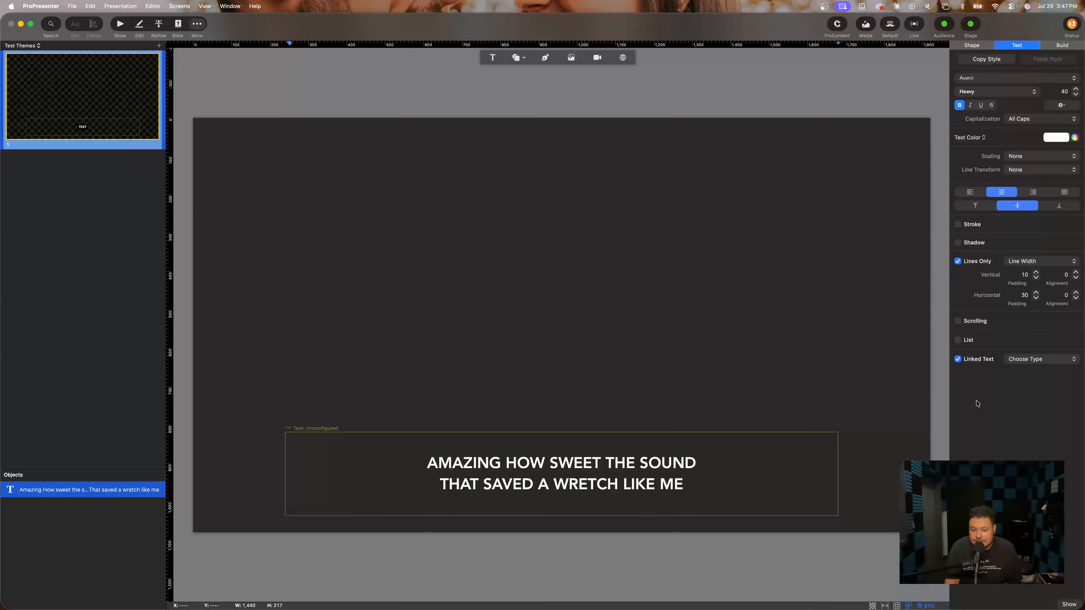
pyautogui.click(978, 360)
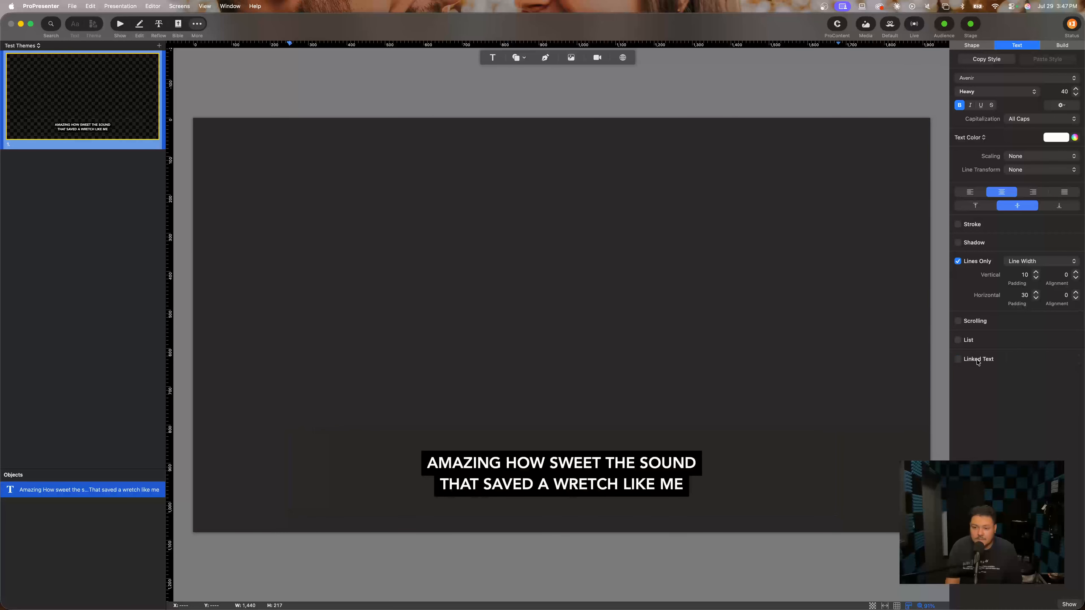
pyautogui.click(978, 360)
pyautogui.click(1042, 360)
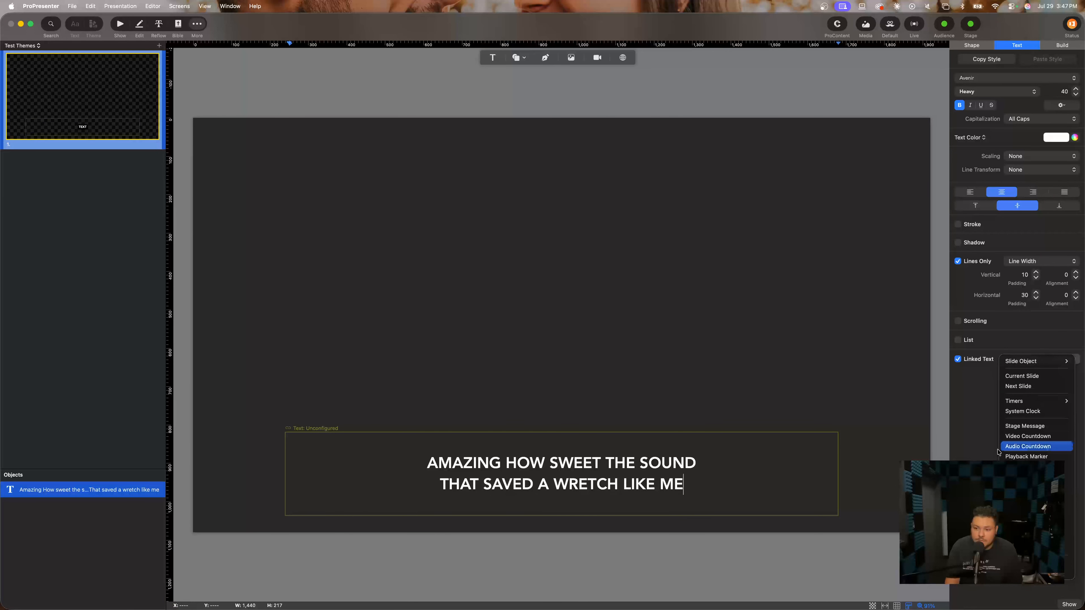
pyautogui.click(969, 368)
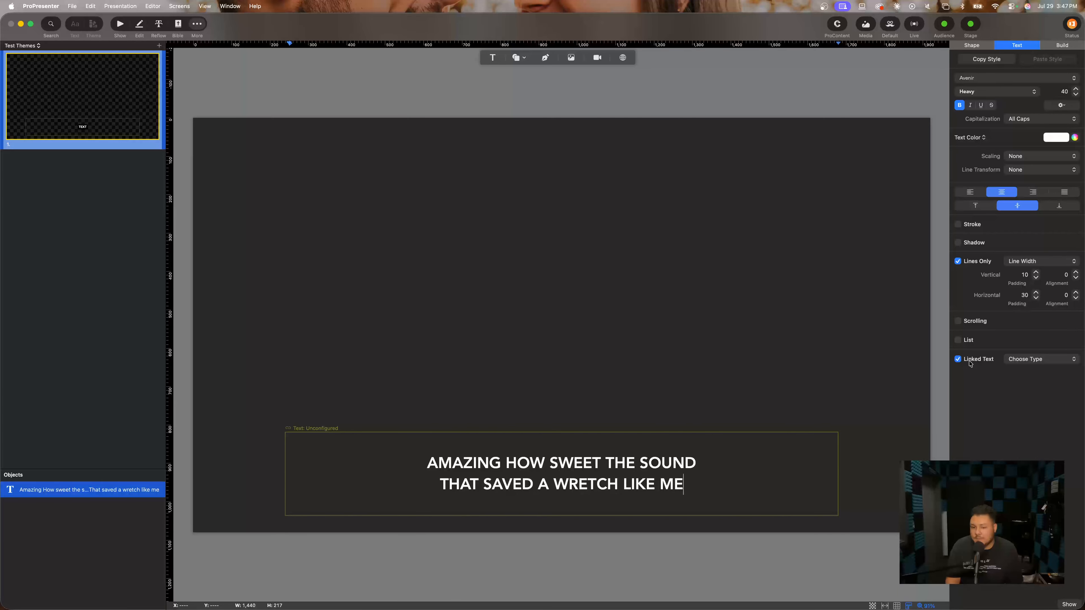
pyautogui.click(970, 362)
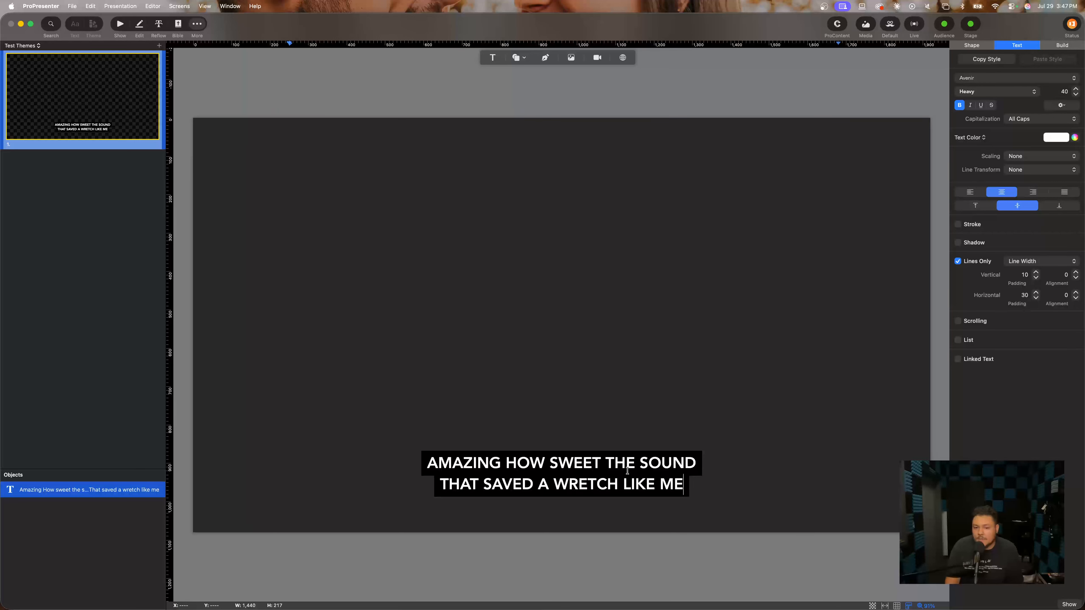
# Select all of the lyrics text and set its line spacing to 15
pyautogui.moveTo(696, 487); pyautogui.dragTo(423, 453)
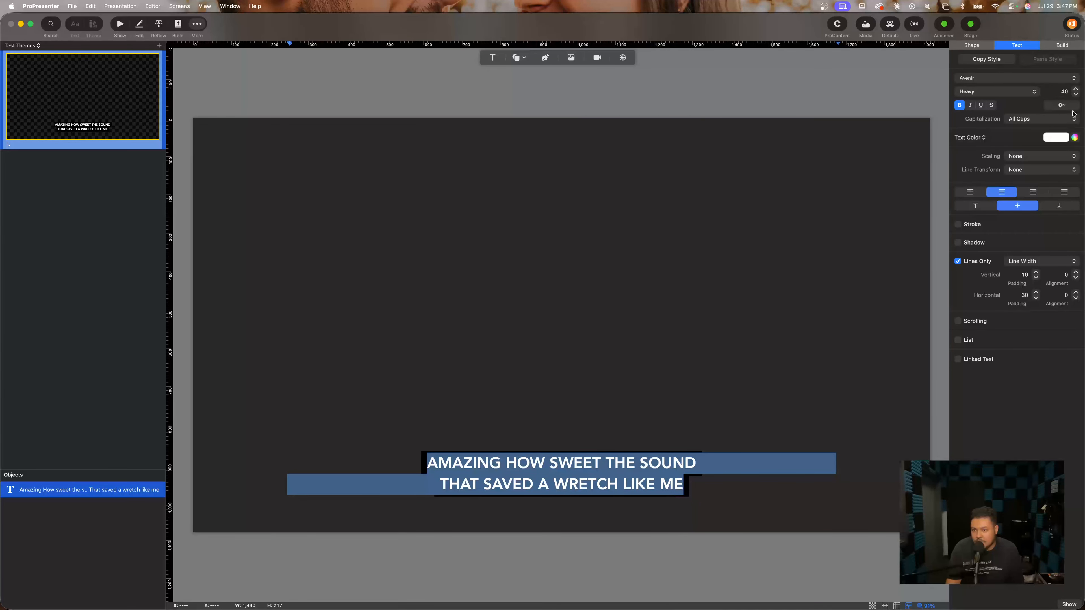
pyautogui.click(667, 483)
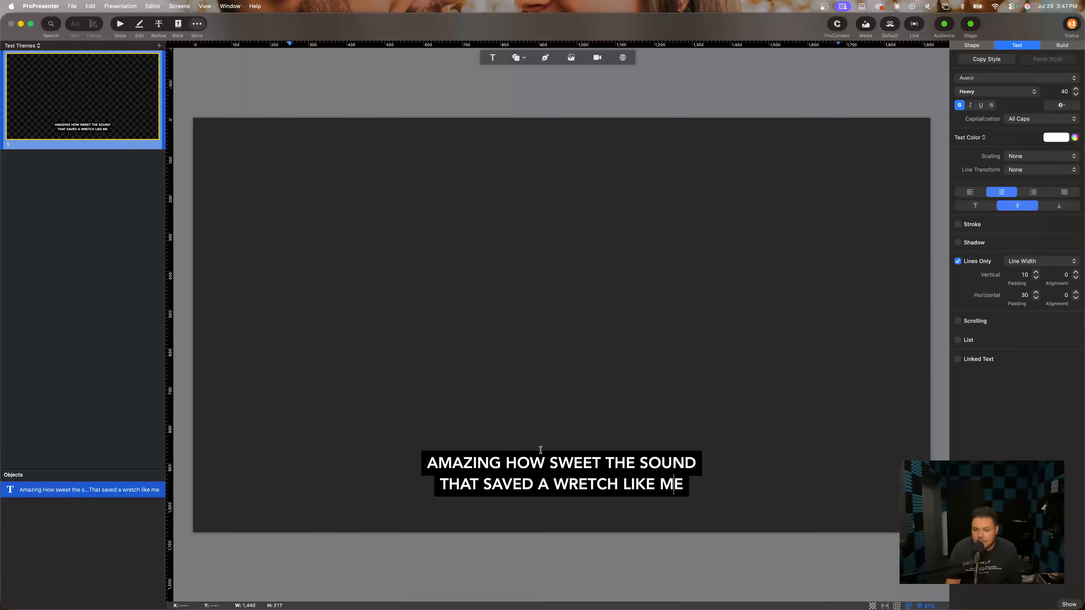
pyautogui.press('super+a')
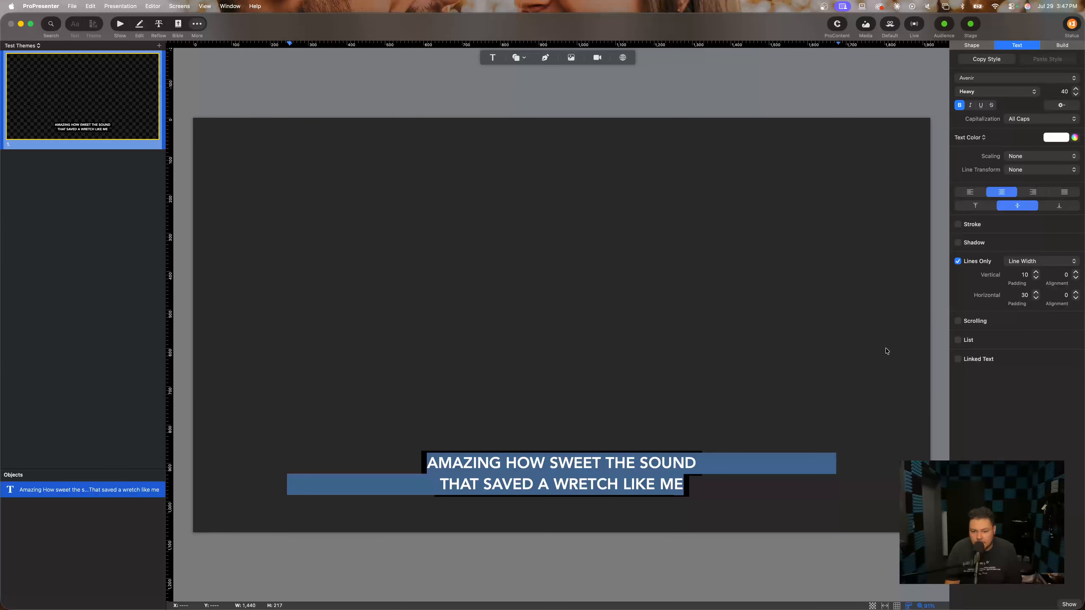
pyautogui.click(1062, 105)
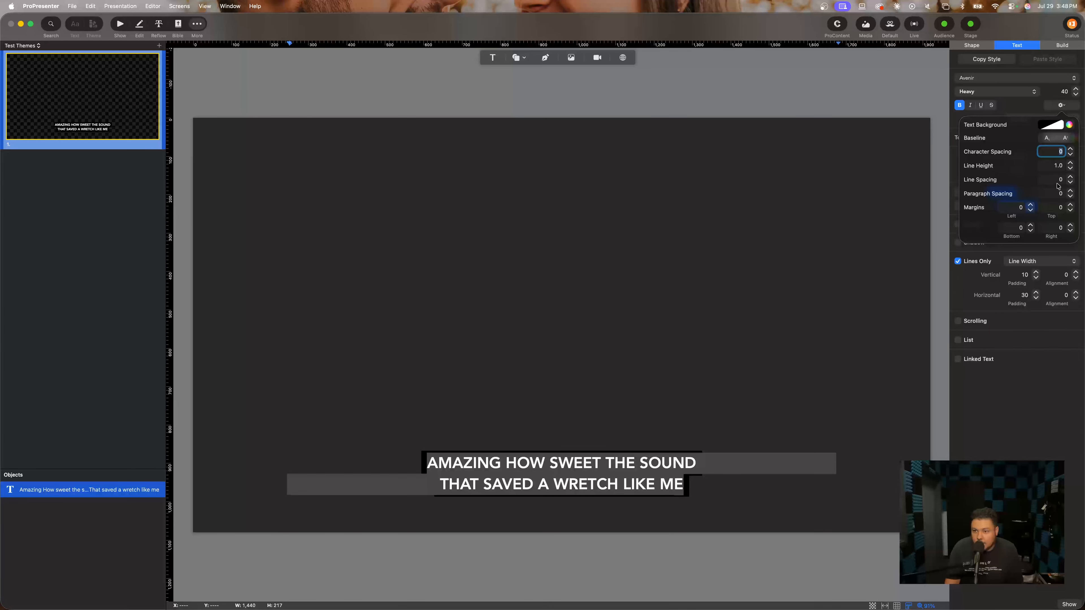
pyautogui.click(1071, 179)
pyautogui.click(1070, 179)
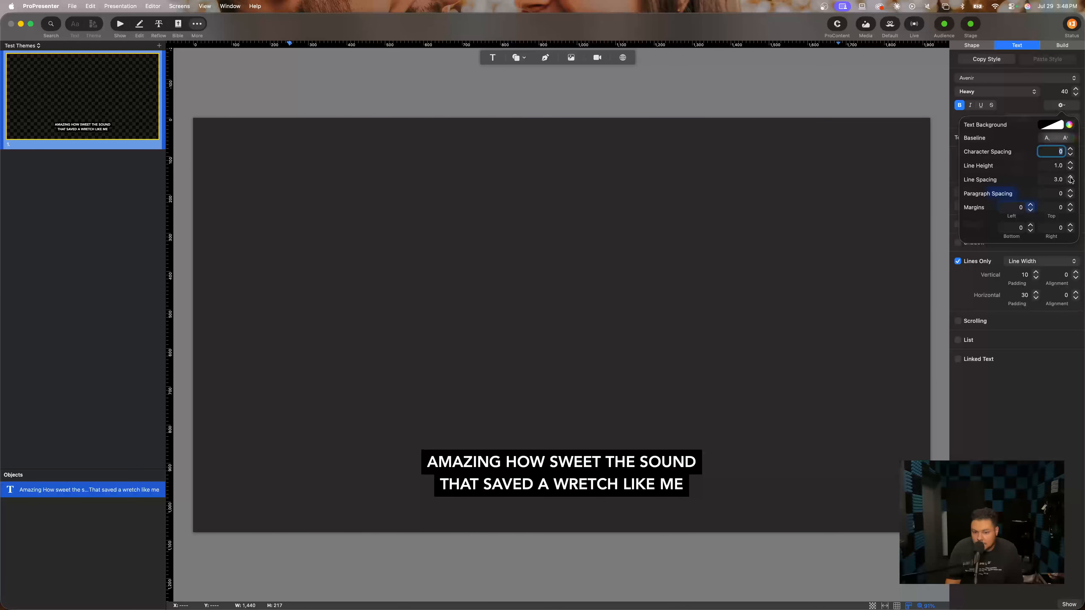
pyautogui.click(1070, 180)
pyautogui.click(1071, 179)
pyautogui.click(1071, 180)
pyautogui.click(1071, 180)
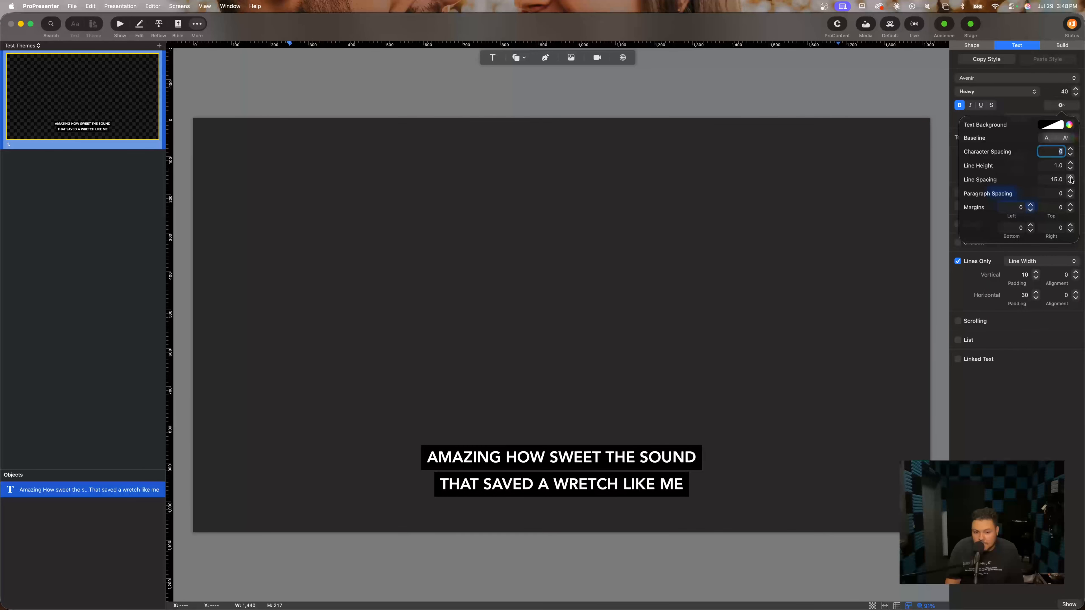
pyautogui.click(1071, 180)
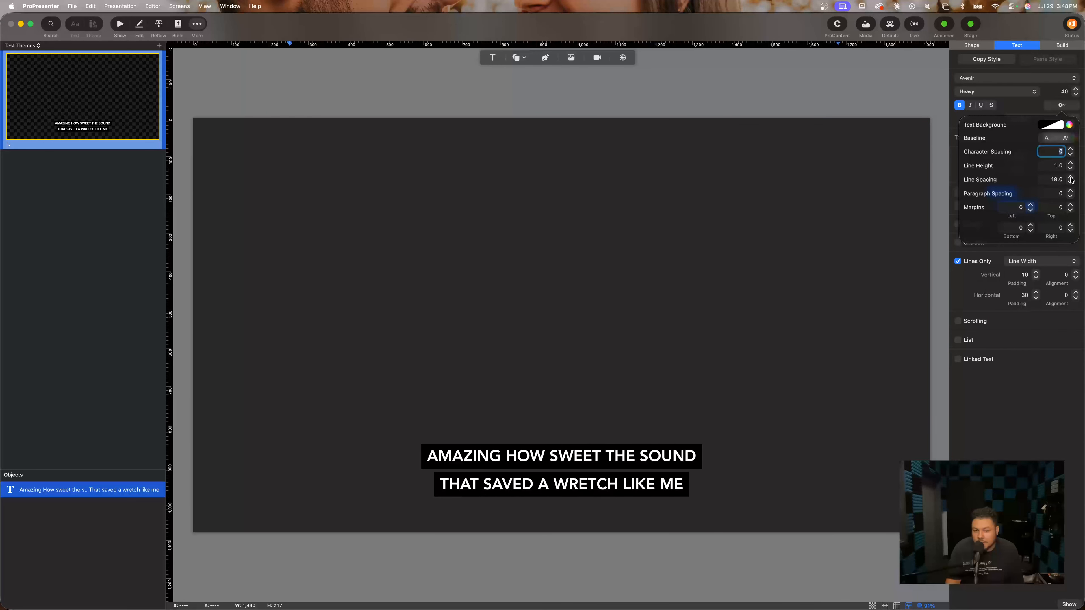
pyautogui.click(1072, 182)
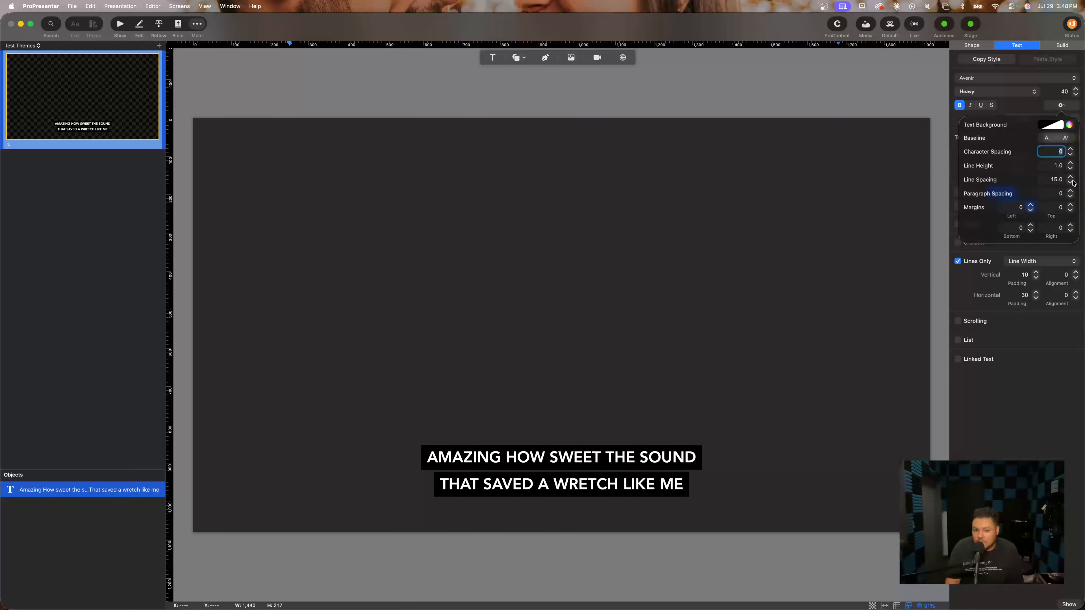
pyautogui.click(895, 459)
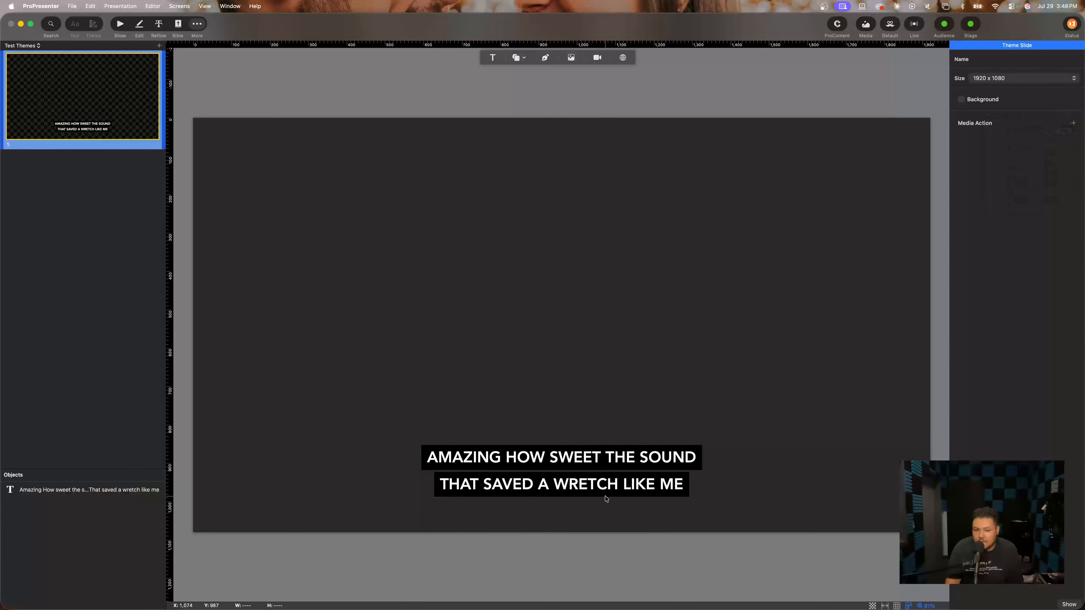
# Move the lyrics text box down to the lower edge of the slide and keep it selected
pyautogui.click(606, 499)
pyautogui.moveTo(517, 464); pyautogui.dragTo(516, 483)
pyautogui.click(608, 419)
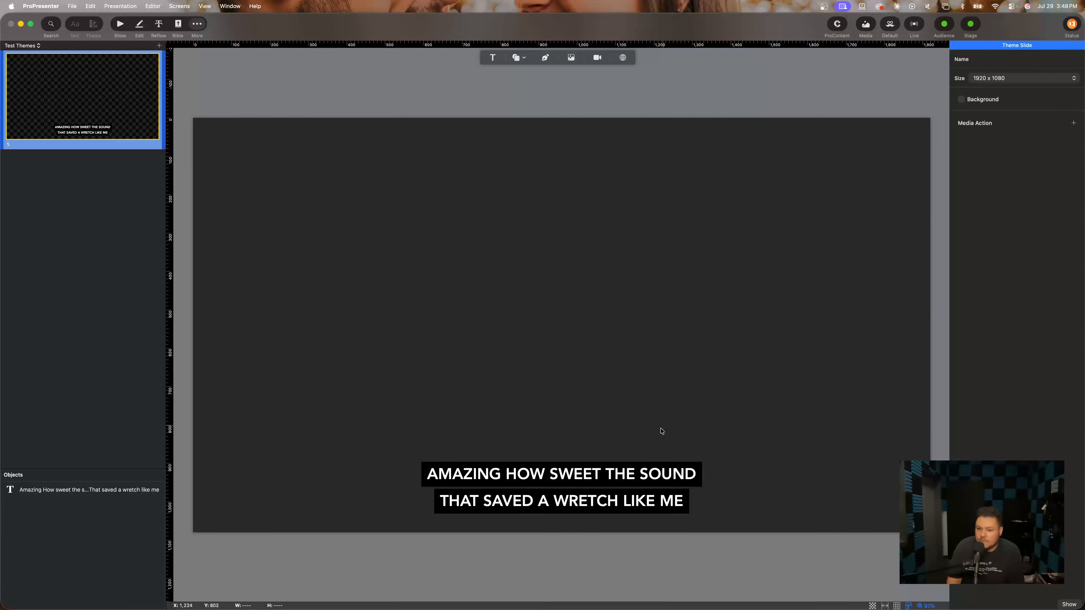
pyautogui.scroll(1, 649, 451)
pyautogui.click(633, 467)
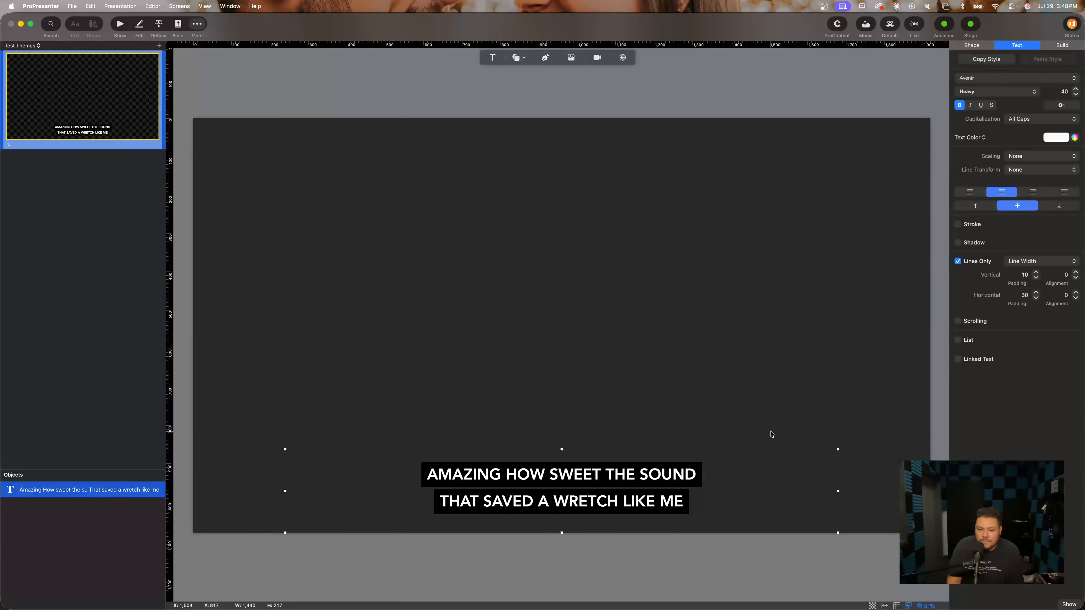
# Raise the lyrics text box slightly off the slide's lower edge and deselect it
pyautogui.click(678, 281)
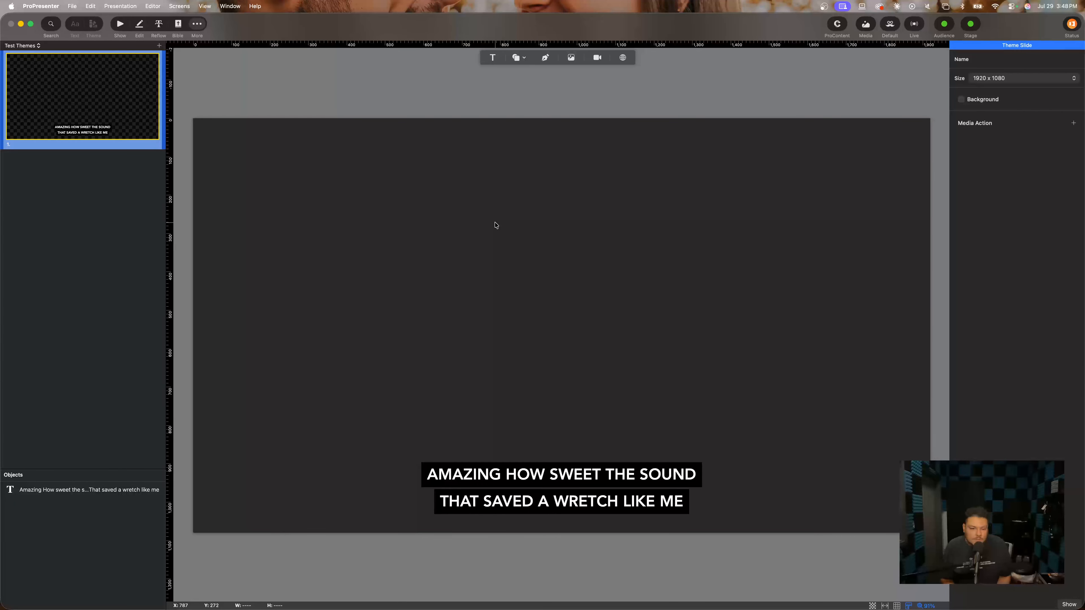
pyautogui.moveTo(591, 469); pyautogui.dragTo(589, 461)
pyautogui.click(599, 362)
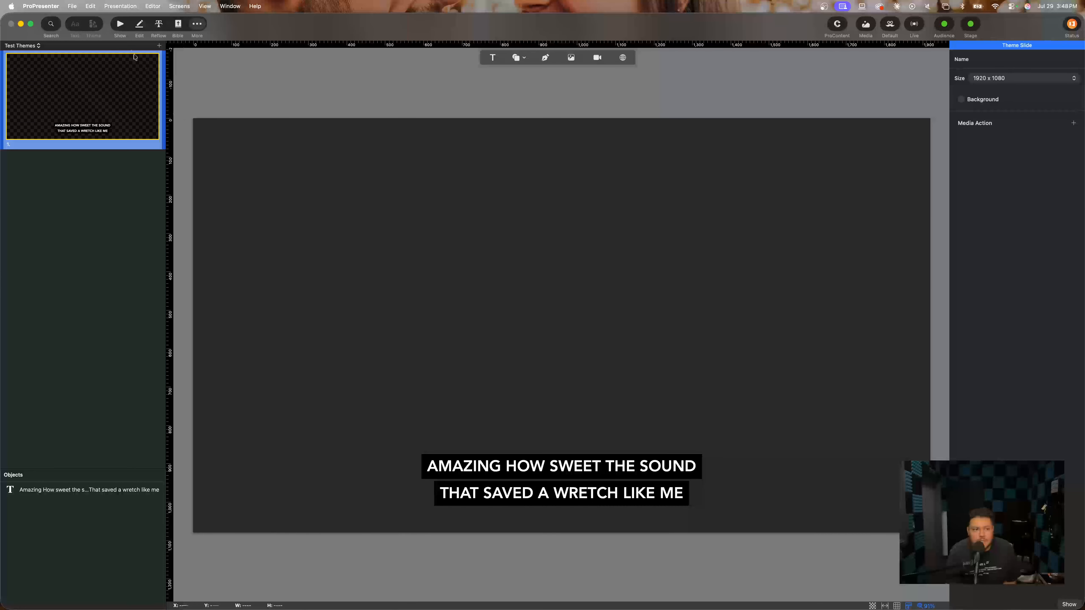
# Return to the show view and open the song Amazing Grace (My Chains Are Gone) from the Songs library
pyautogui.click(120, 24)
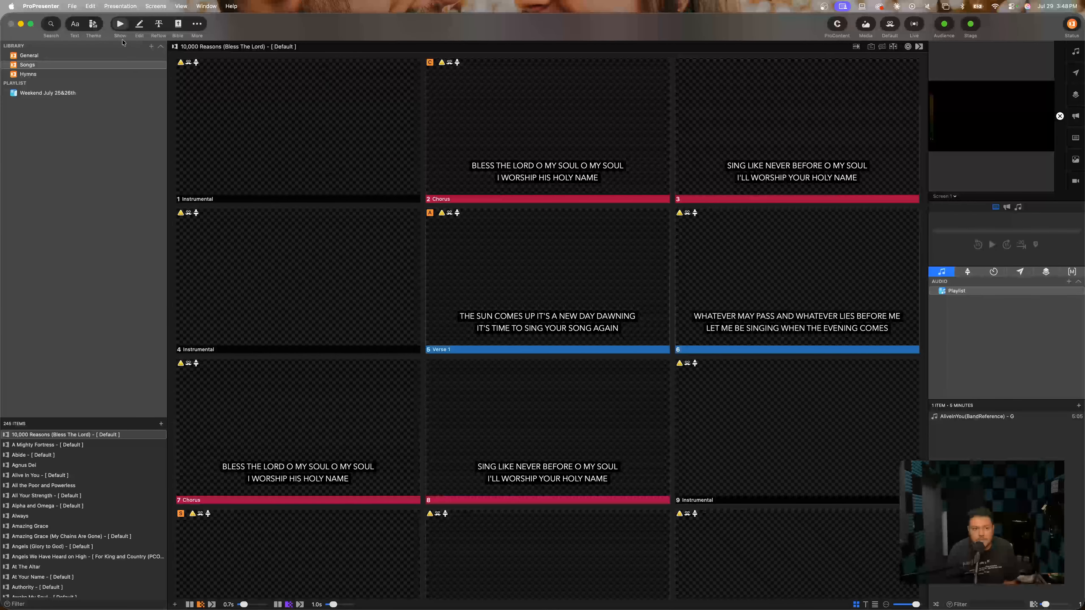
pyautogui.click(56, 526)
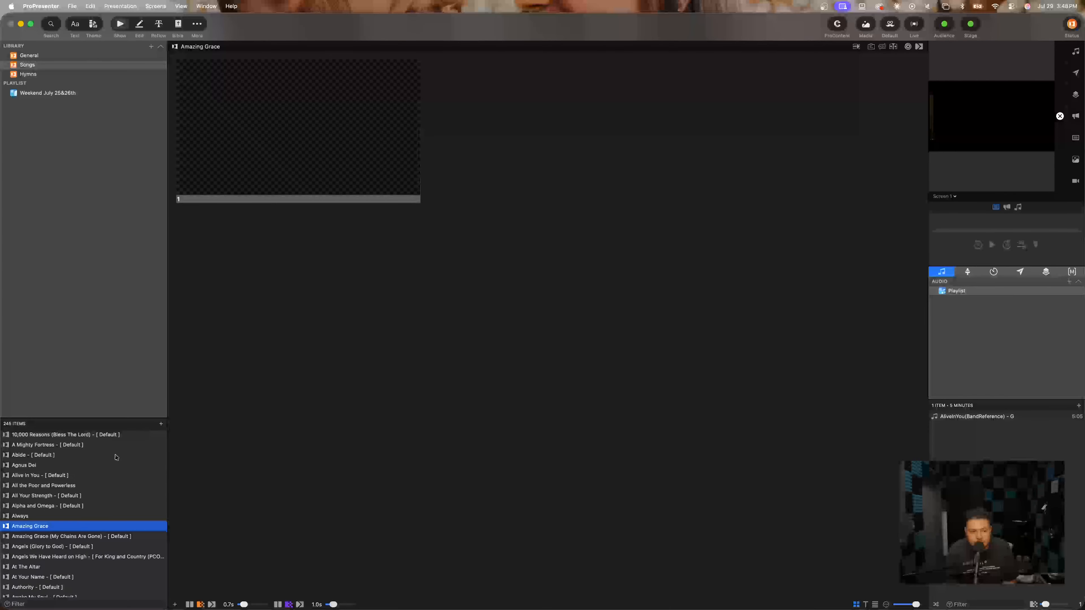
pyautogui.click(77, 537)
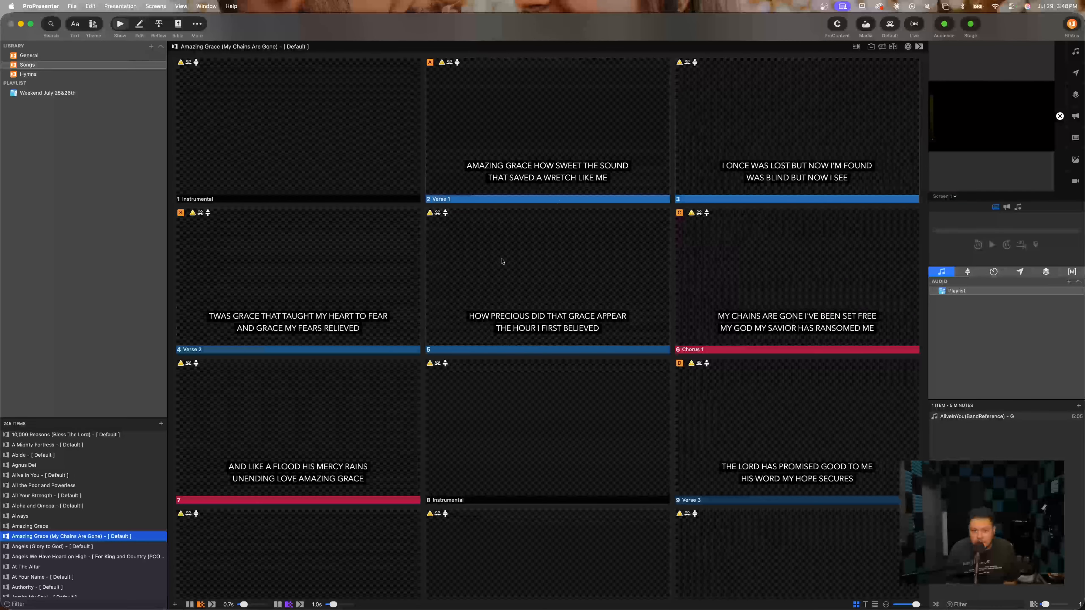
# Apply the lyrics slide from the Test Themes theme to the Amazing Grace (My Chains Are Gone) presentation
pyautogui.click(93, 24)
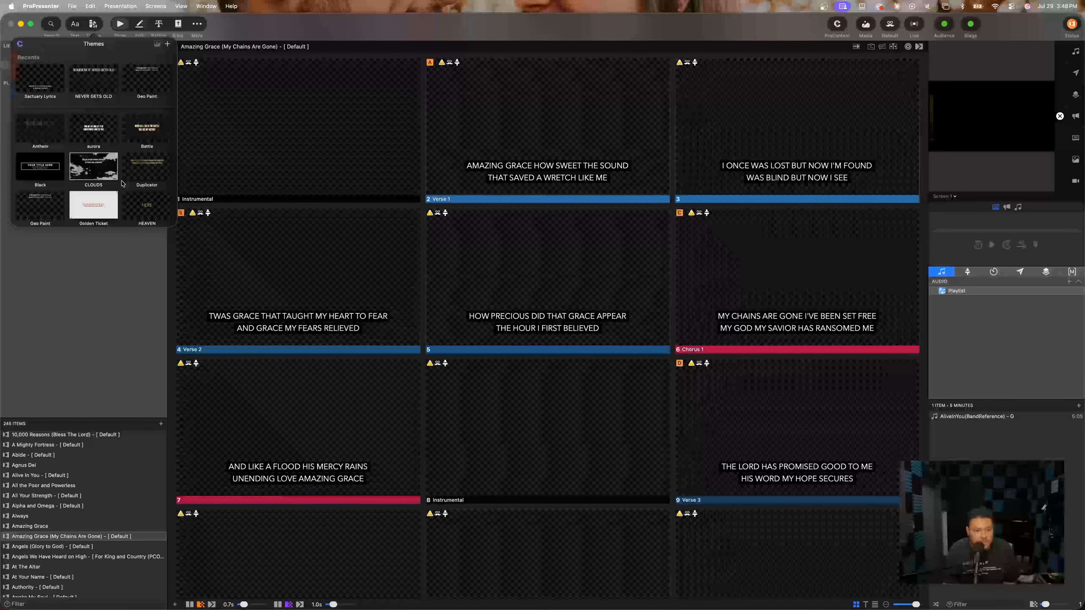
pyautogui.scroll(-3, 123, 184)
pyautogui.scroll(-5, 122, 184)
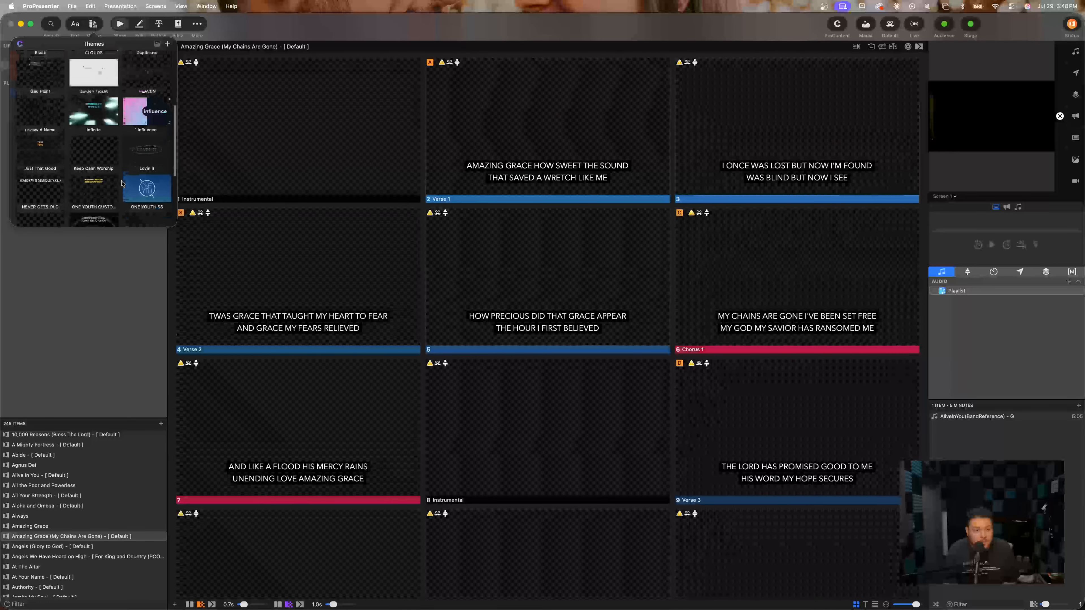
pyautogui.scroll(-2, 123, 183)
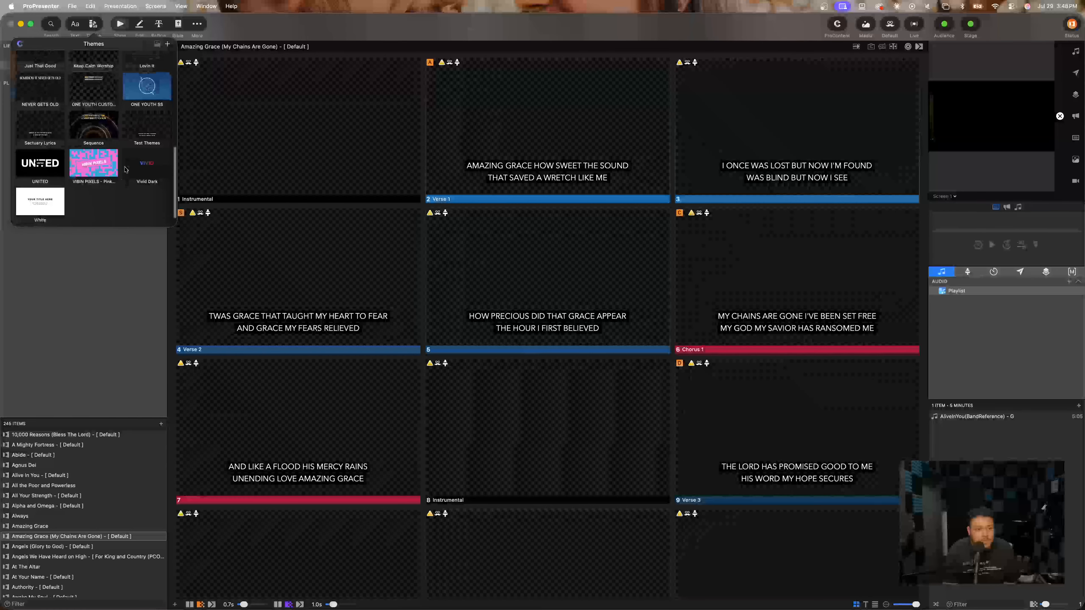
pyautogui.click(147, 132)
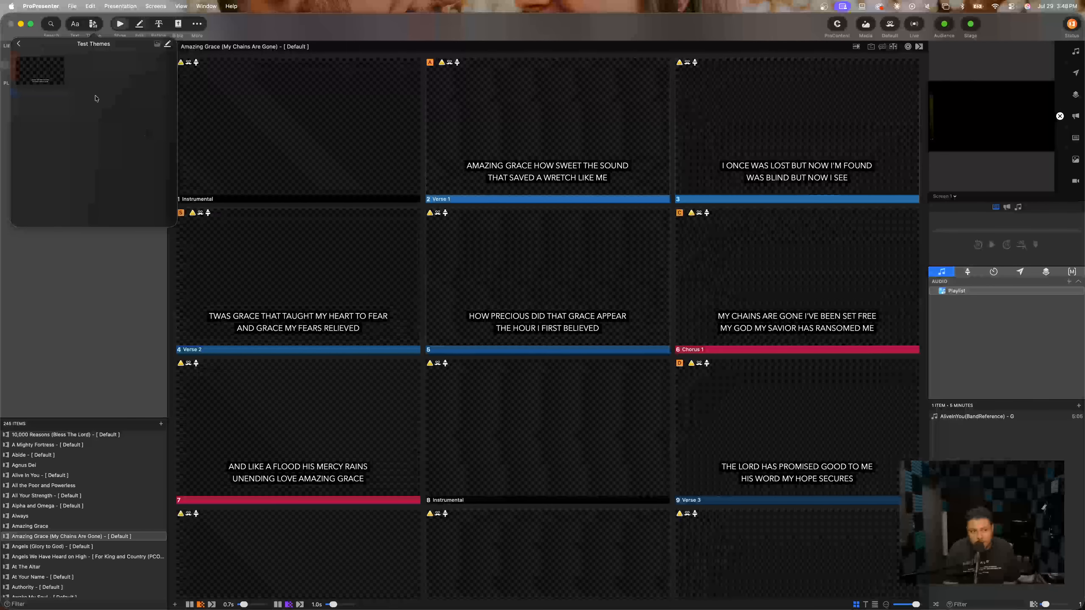
pyautogui.click(47, 76)
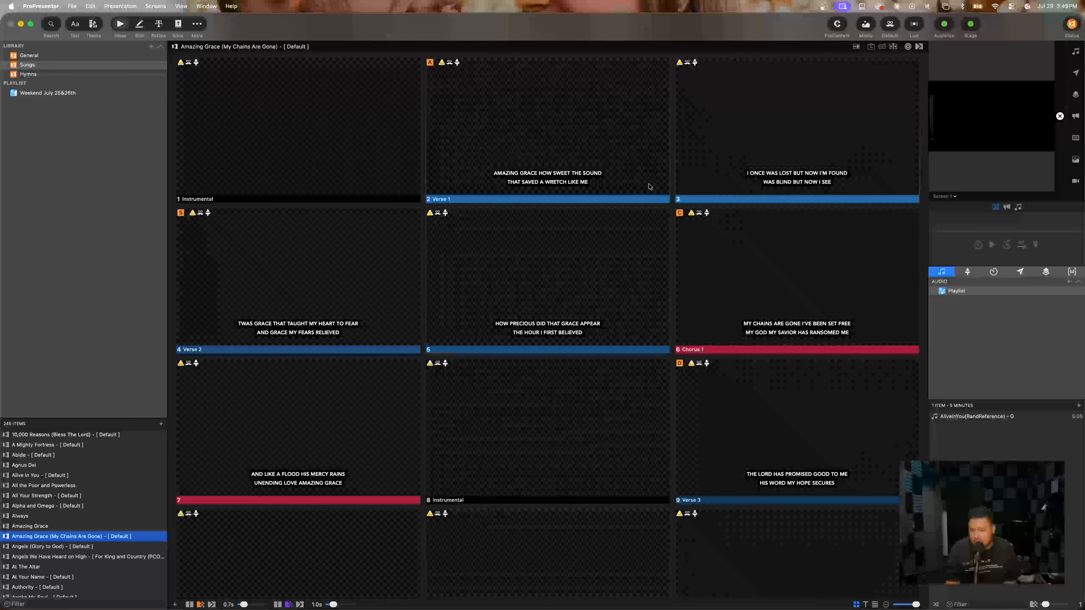
# Look through the restyled slides, show the opening Verse 1 slide live and enlarge the output preview area
pyautogui.scroll(-8, 509, 384)
pyautogui.scroll(8, 509, 384)
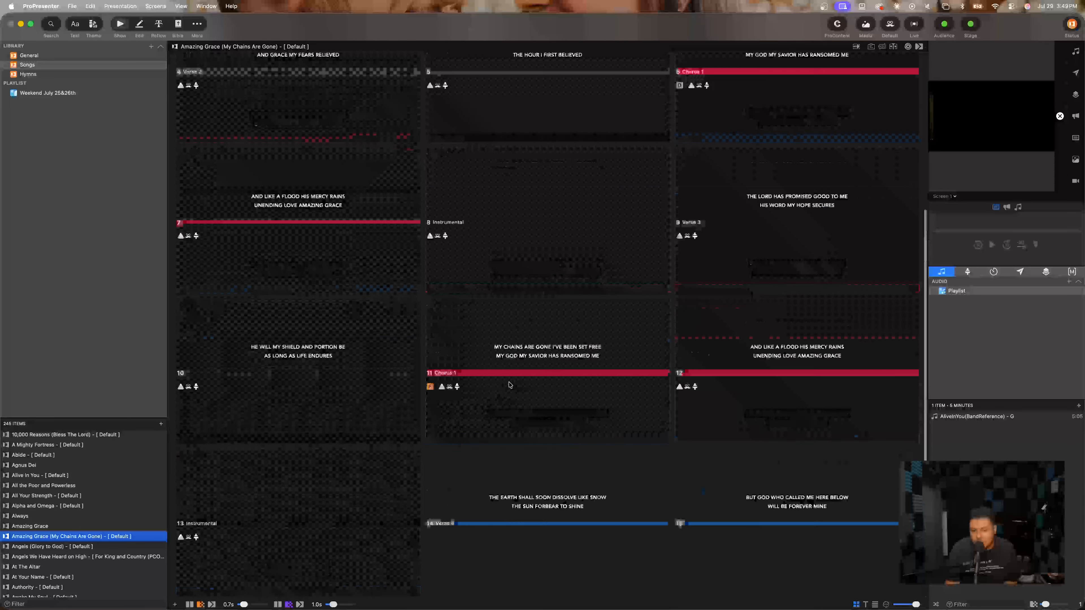
pyautogui.click(501, 105)
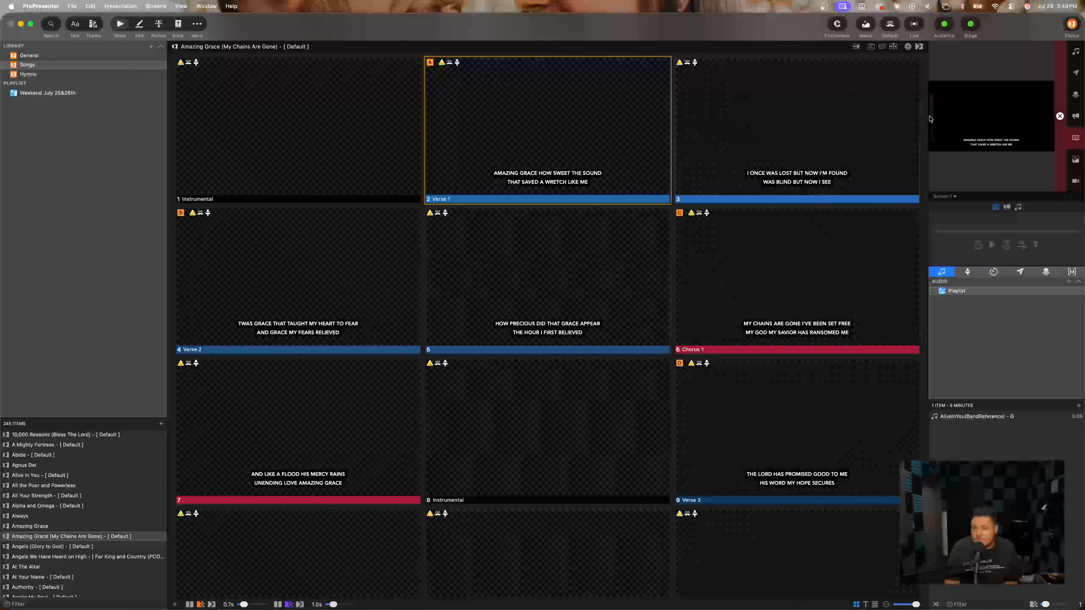
pyautogui.moveTo(926, 119); pyautogui.dragTo(764, 173)
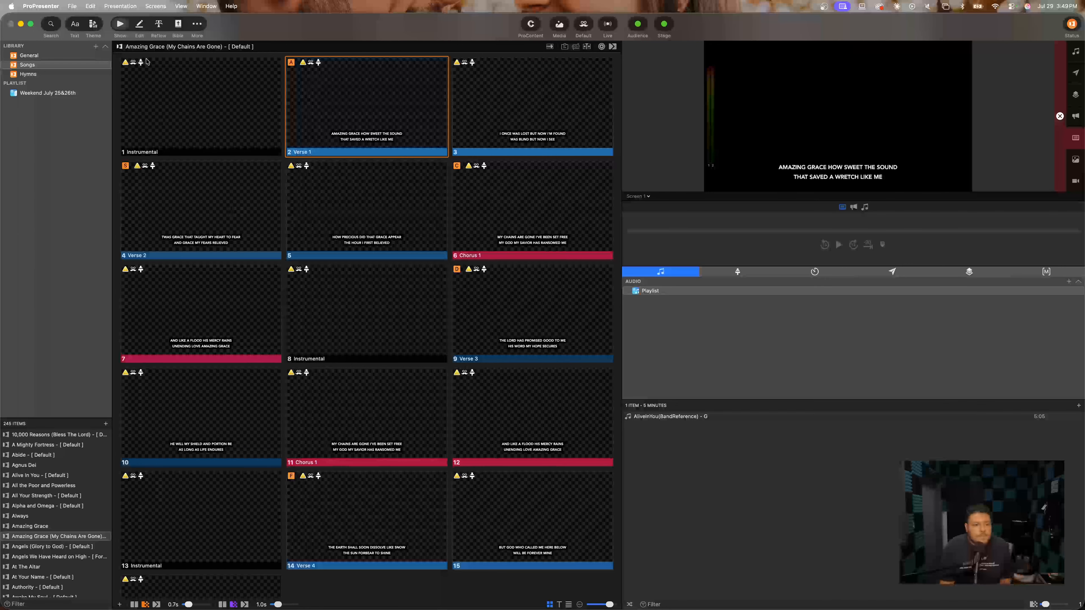
# Reopen the Test Themes theme for editing
pyautogui.click(100, 26)
pyautogui.click(201, 27)
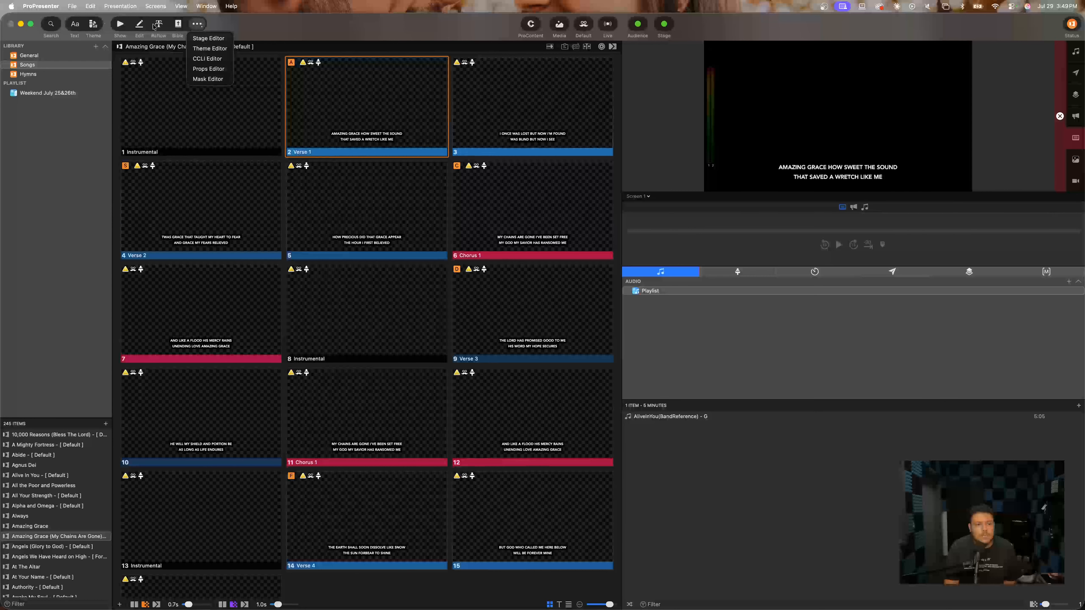
pyautogui.click(99, 27)
pyautogui.click(100, 27)
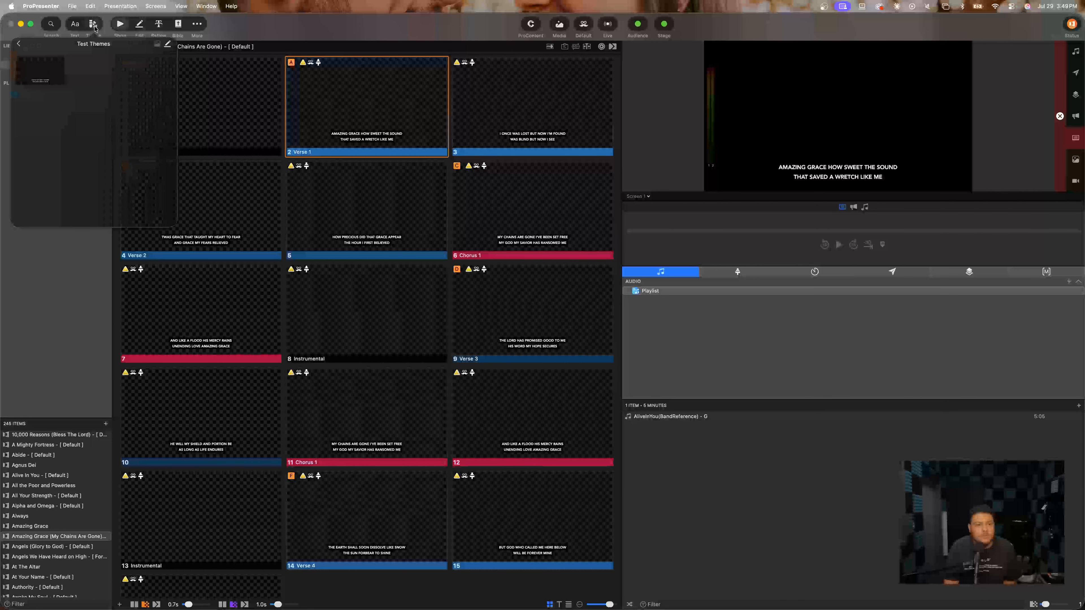
pyautogui.click(168, 45)
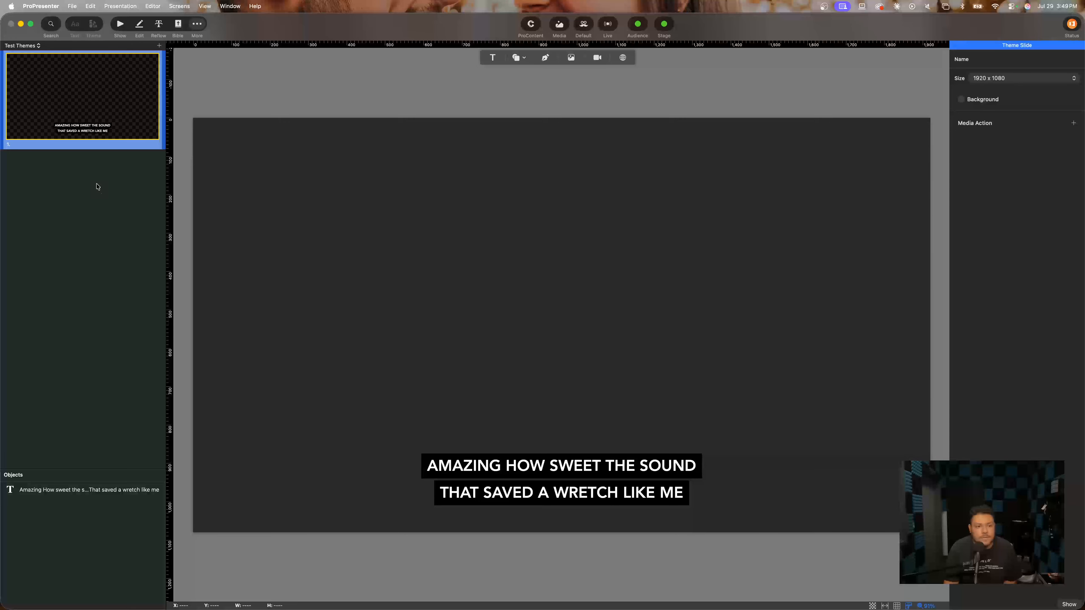
# Rename the theme slide as Sanctuary Lyric Bars
pyautogui.rightClick(93, 110)
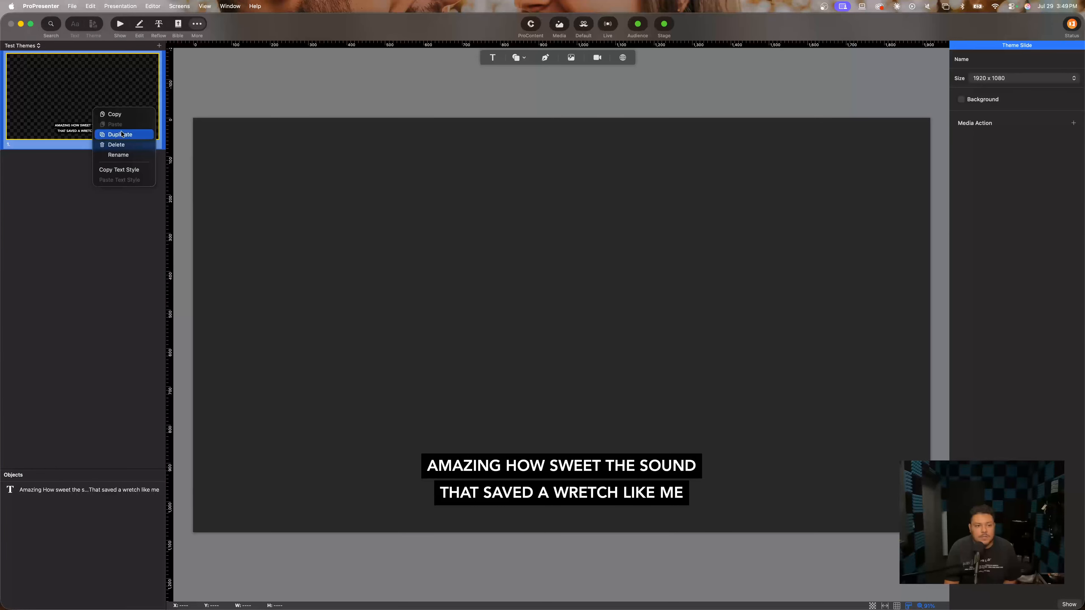
pyautogui.click(122, 155)
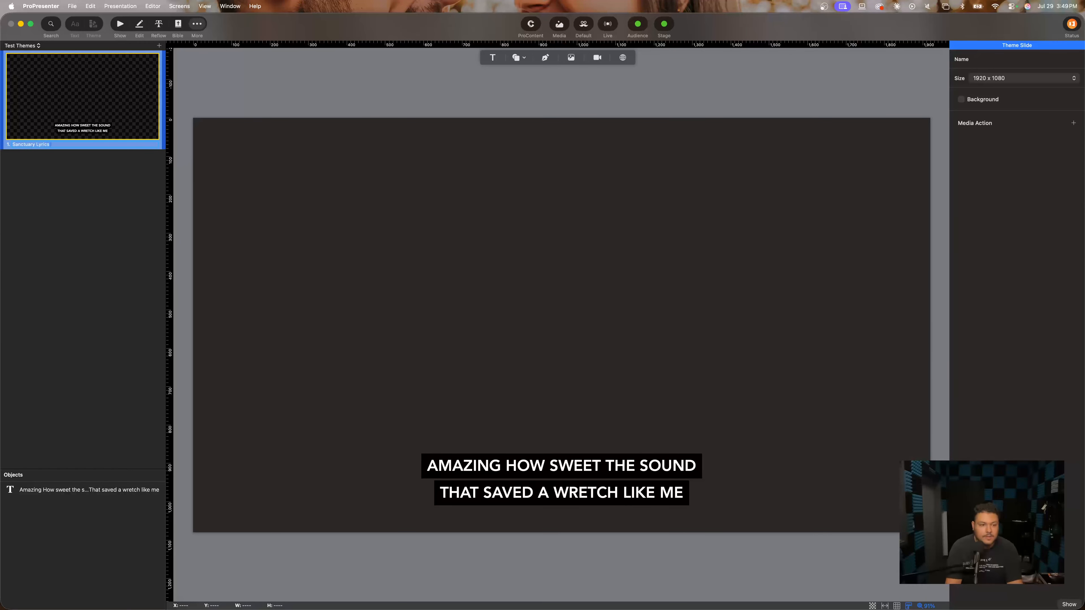
pyautogui.press('Return')
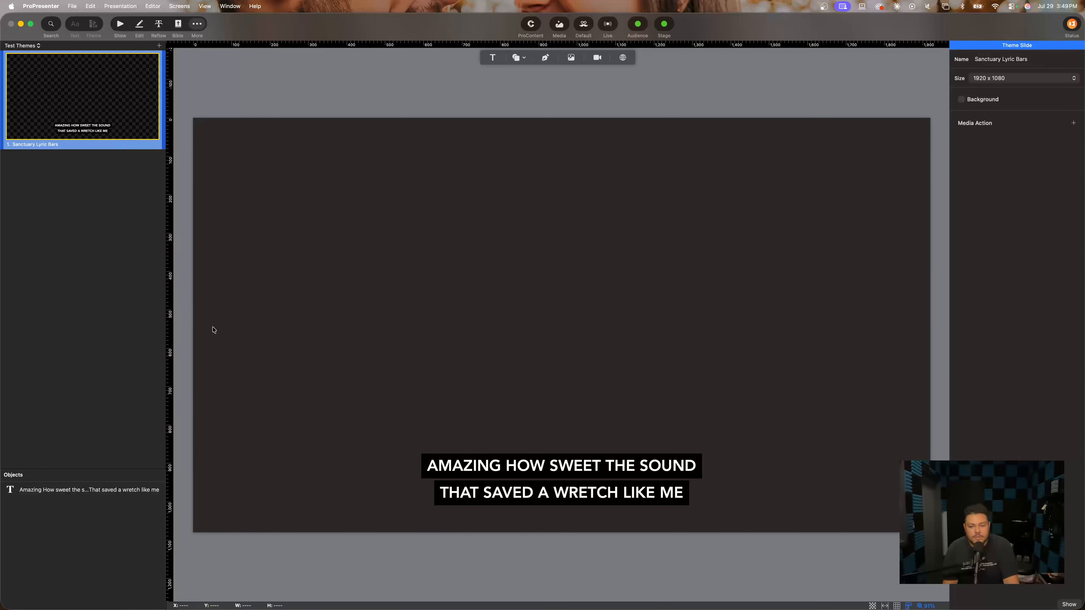
# Duplicate the Sanctuary Lyric Bars theme slide and select the lyrics text box on the copy
pyautogui.rightClick(99, 128)
pyautogui.click(112, 154)
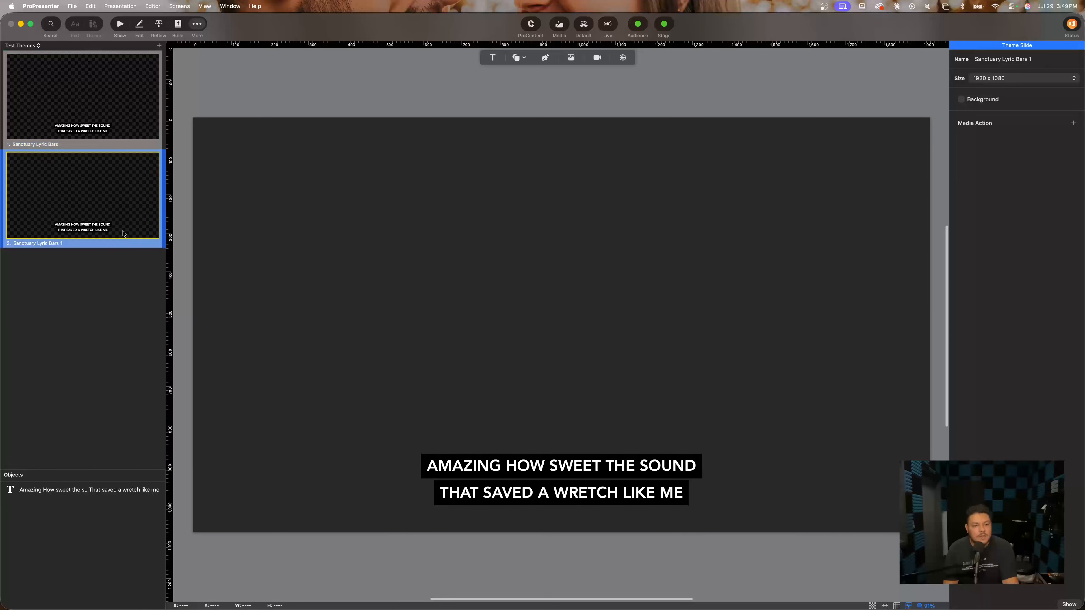
pyautogui.click(540, 475)
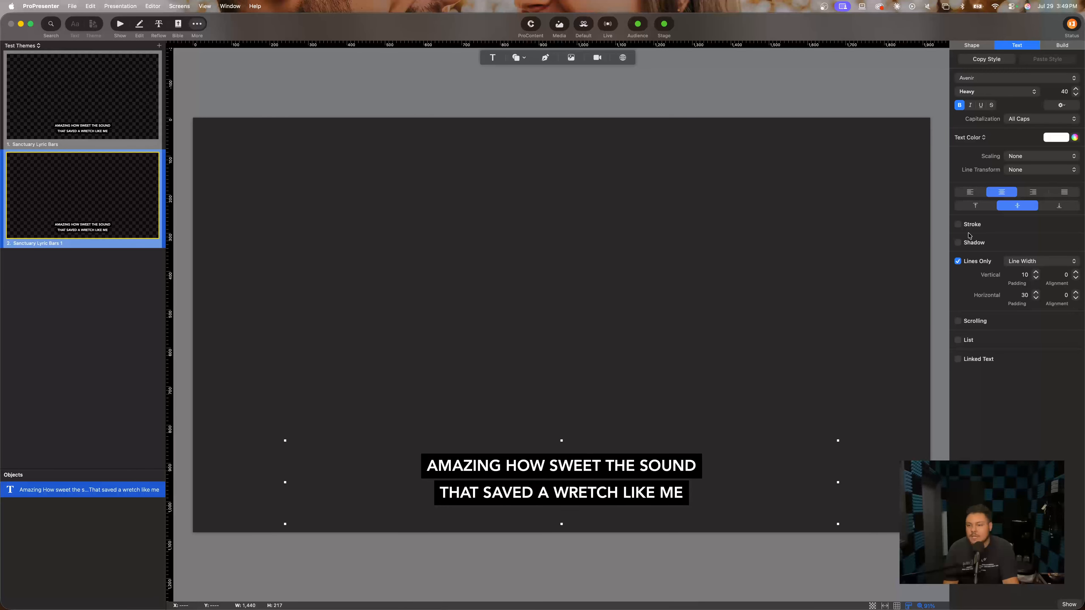